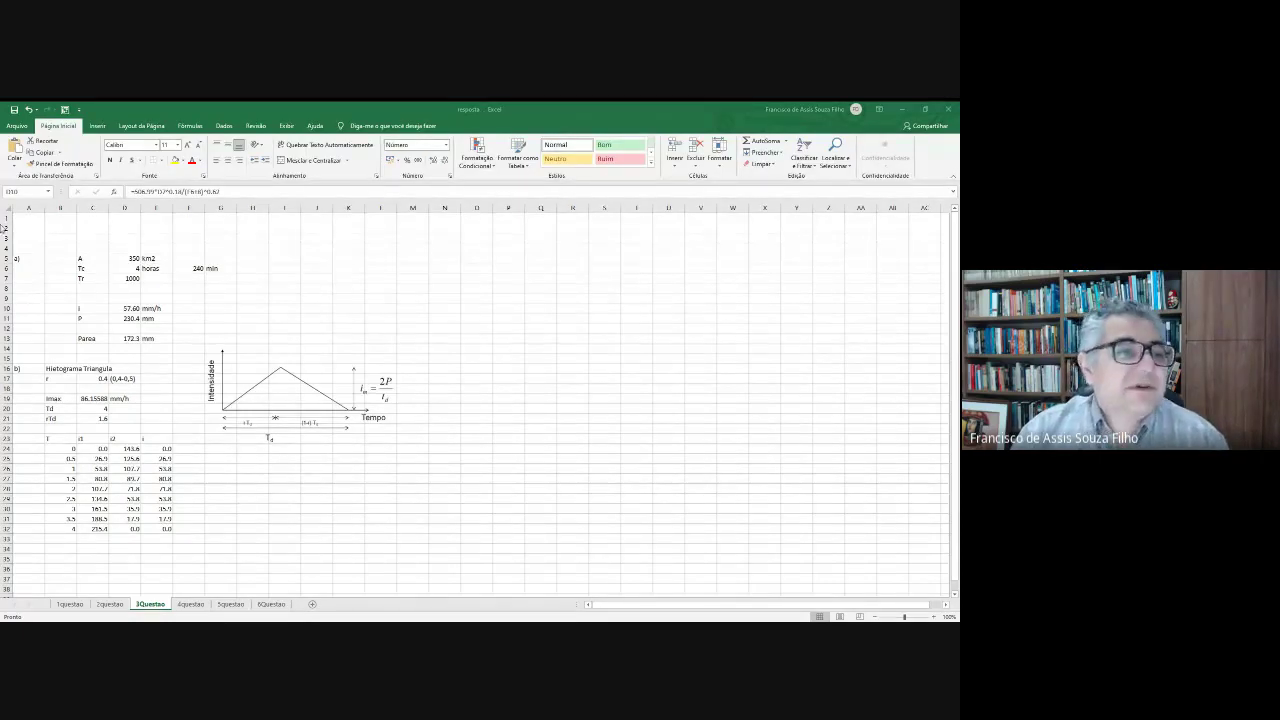
Enter the problem statement beginning "Deseja-se calcular a cheia afluente a uma barragem em uma bacia de 350 km2" in cell A1 of 3Questao.
left_click(35, 220)
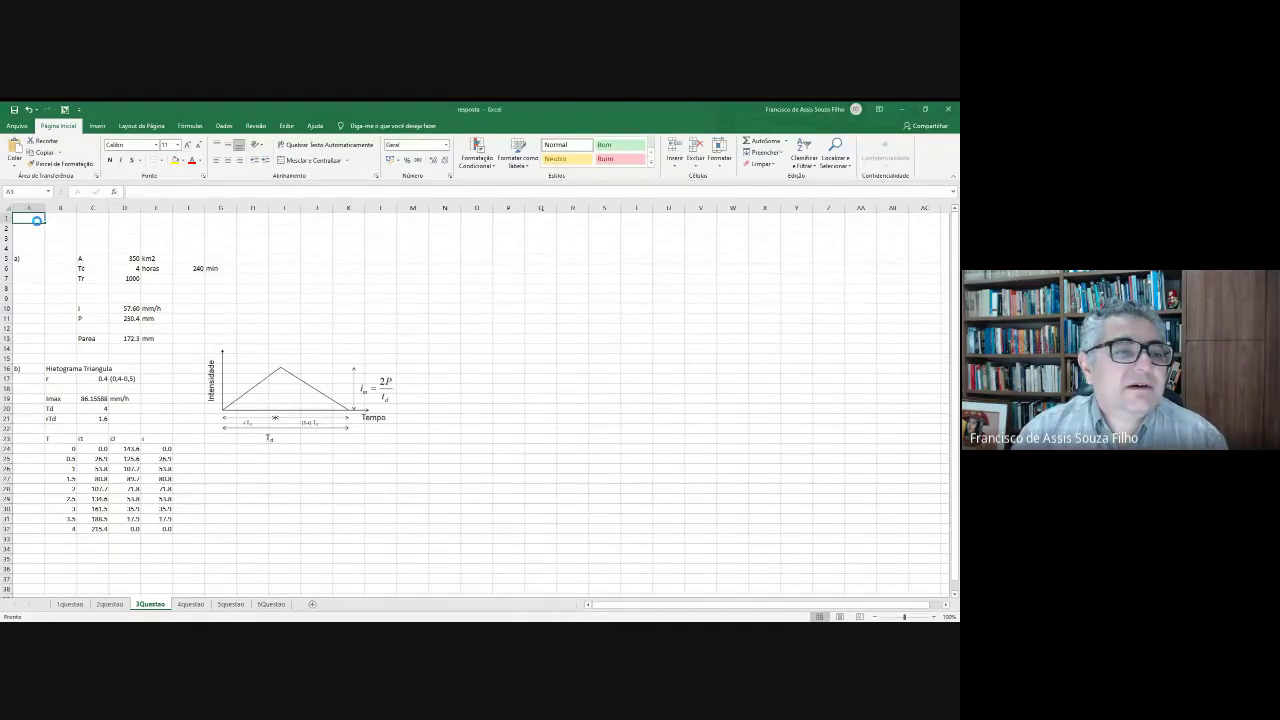
type("1) Deseja-se calcular a cheia afluente a uma barragem em uma bacia de 350 km² e tempo de concentração de quatro horas. As precipitações intensas nesta região são representadas pela IDF de Fortaleza. Calcule:")
left_click(280, 258)
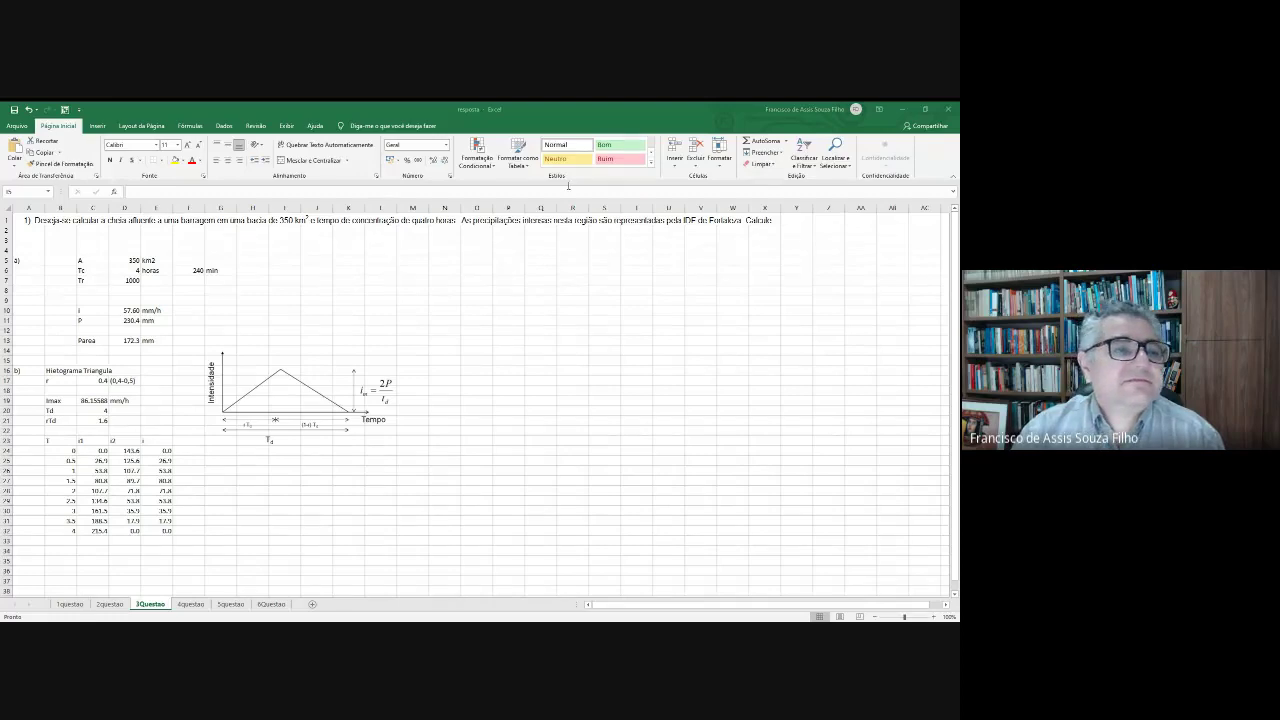
left_click(20, 220)
type("1)  Deseja-se calcular a cheia afluente a uma barragem em uma bacia de 350 km2 e tempo de concentração de quatro horas.  As precipitações intensas nesta região são representadas pela IDF de Fortaleza. Calcule:")
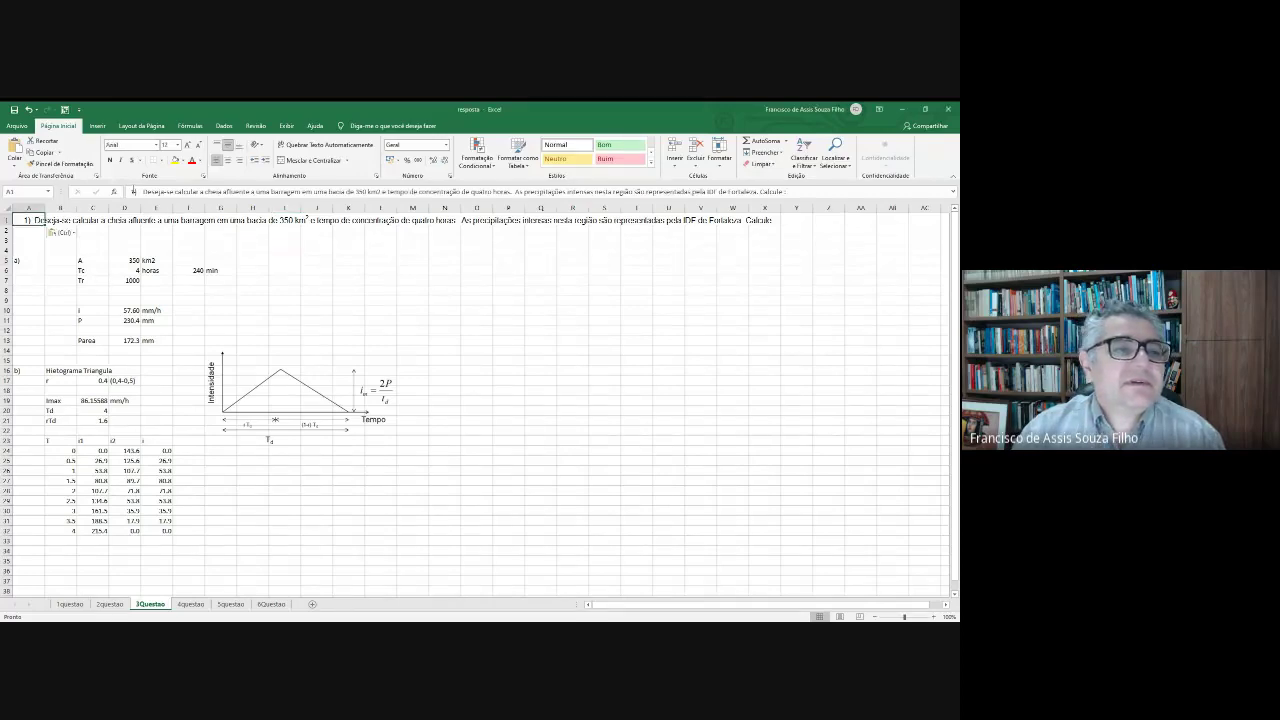
Remove the "1)" numbering from the start of the problem statement in A1.
left_click(145, 191)
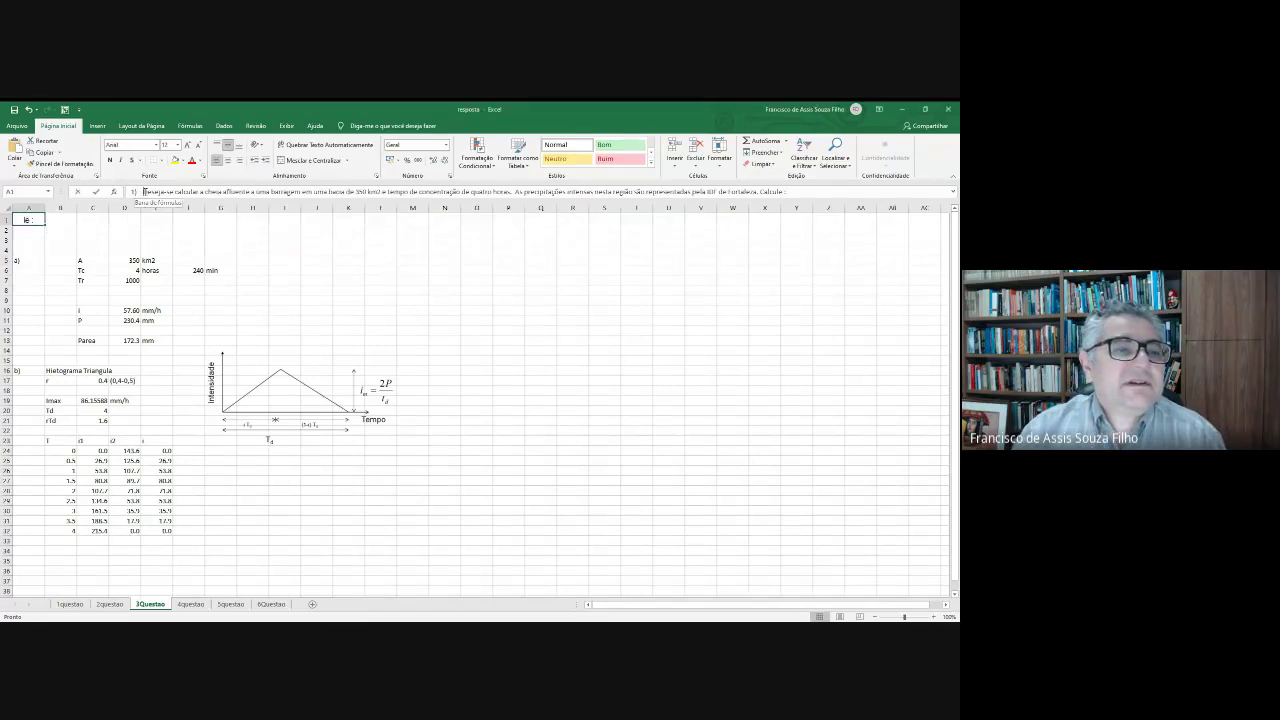
left_click_drag(143, 191, 113, 188)
key("BackSpace")
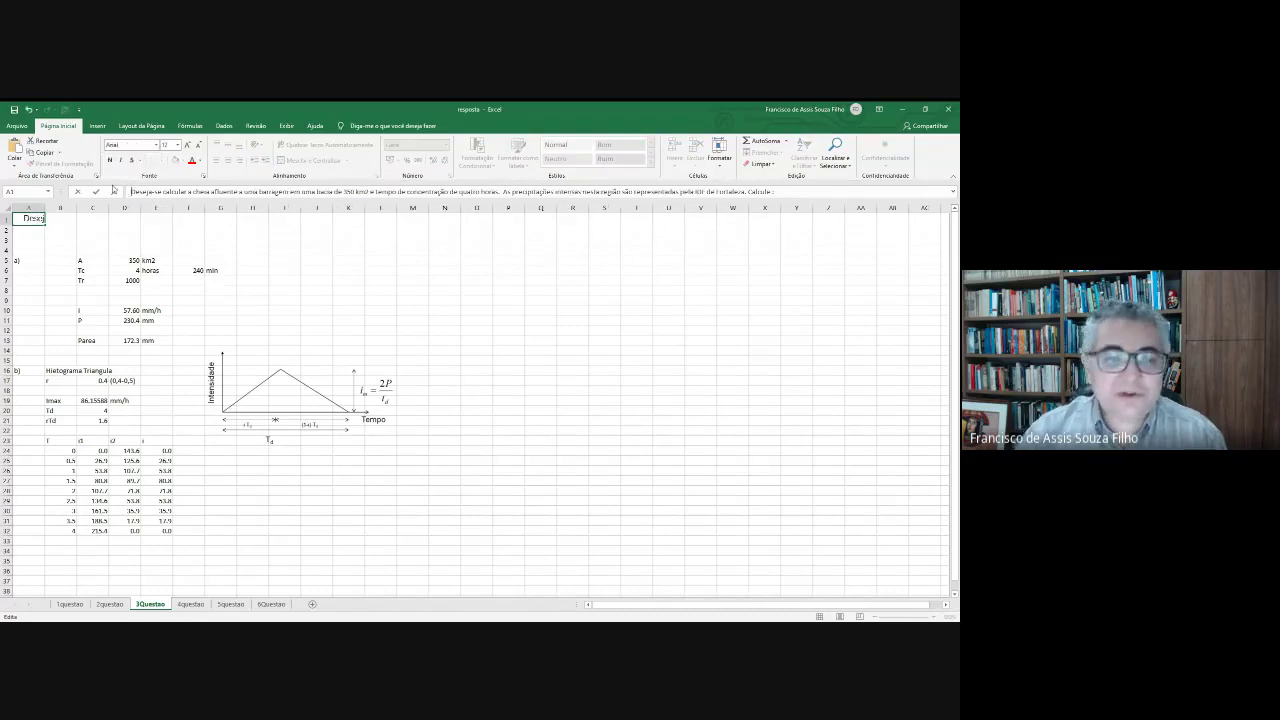
left_click(104, 231)
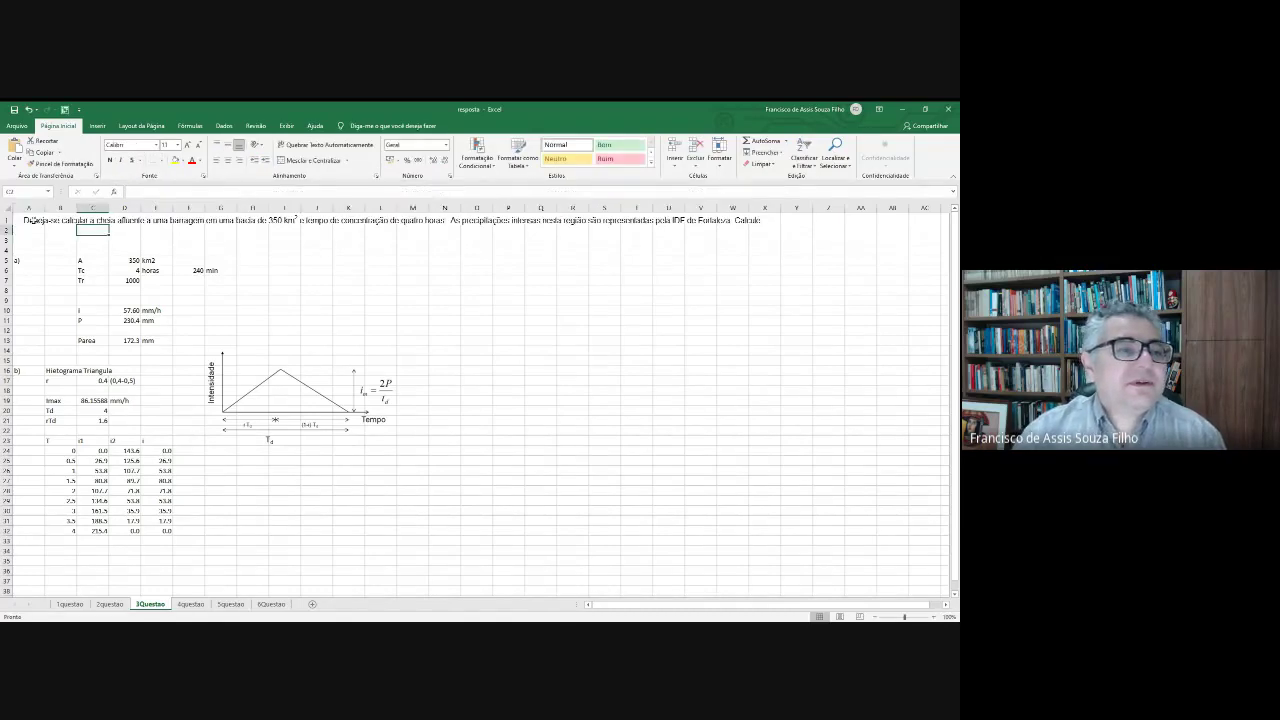
Set the font size of the problem statement across row 1 to 14.
left_click(33, 220)
left_click_drag(28, 221, 764, 202)
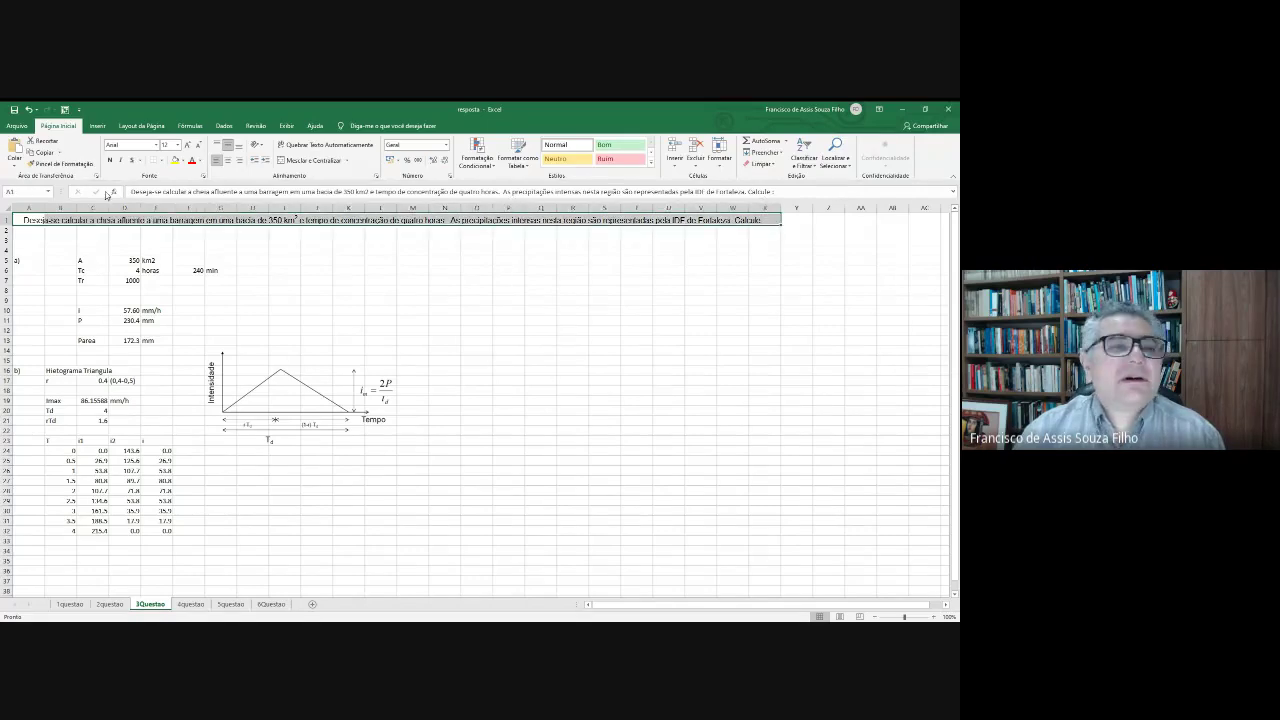
left_click(187, 145)
left_click(187, 145)
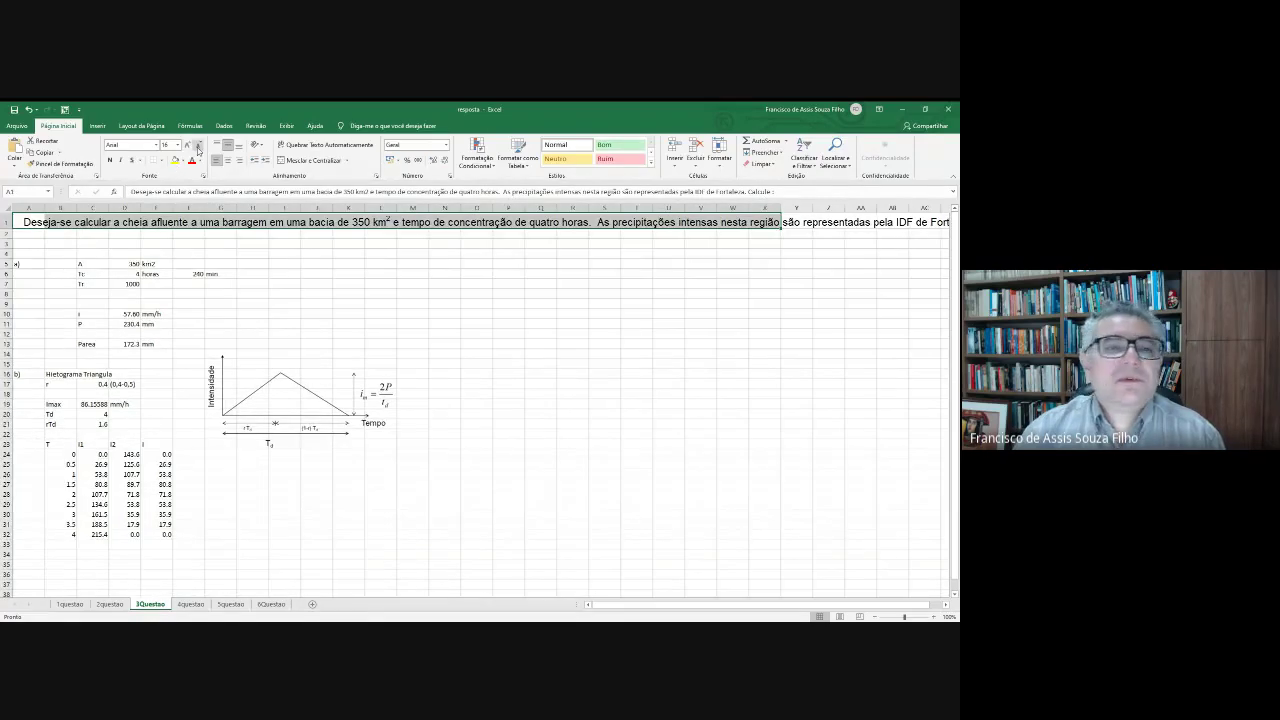
left_click(198, 146)
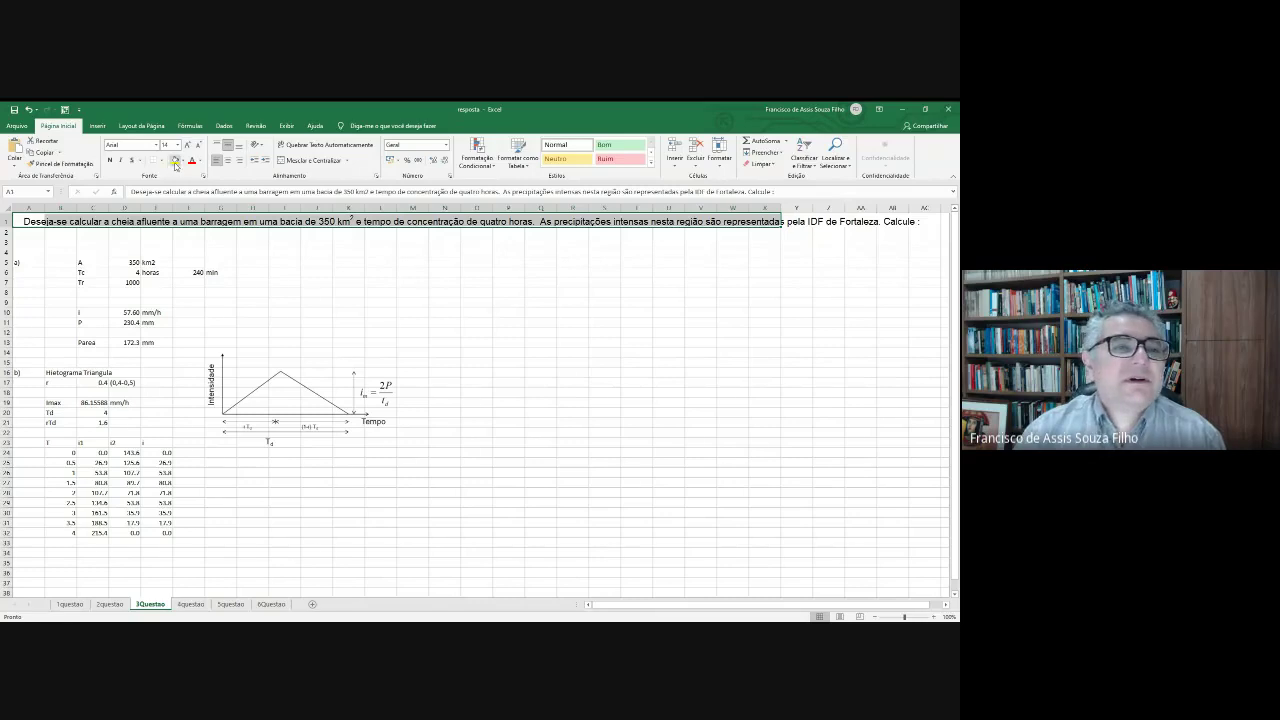
Shade the full width of the problem statement in row 1 grey, through column AC.
left_click(183, 160)
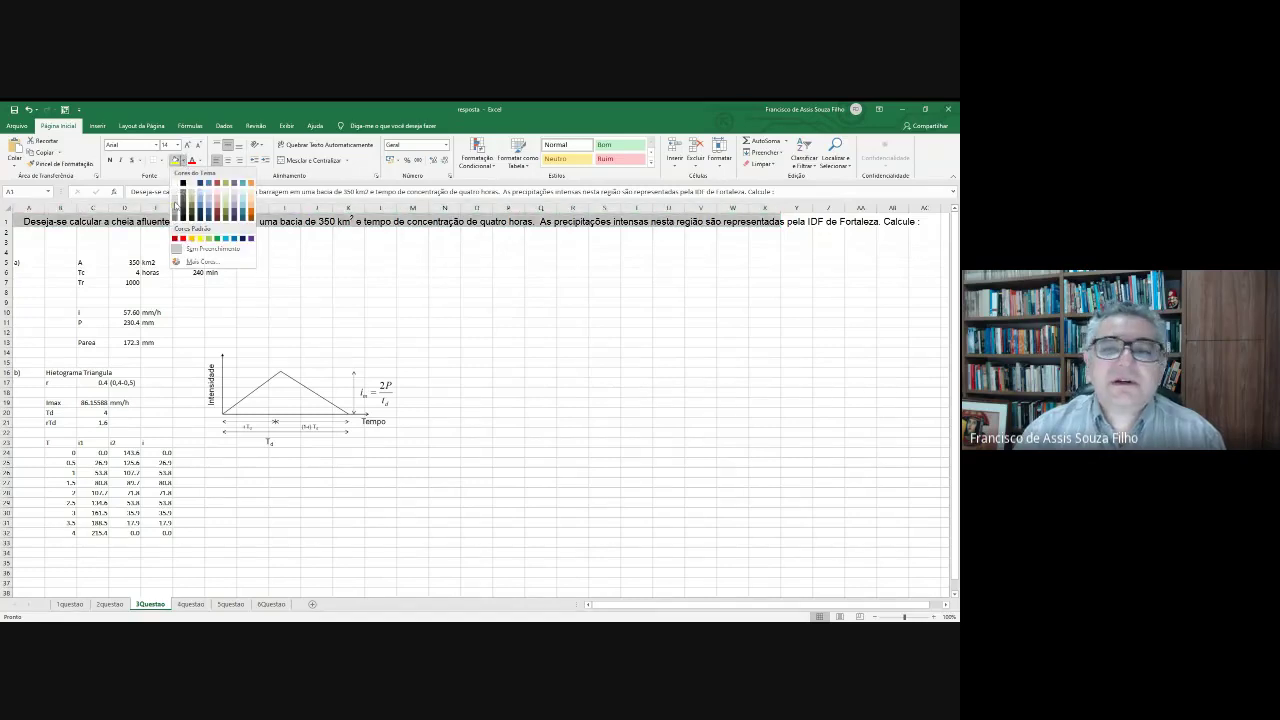
left_click(228, 221)
left_click_drag(796, 221, 924, 221)
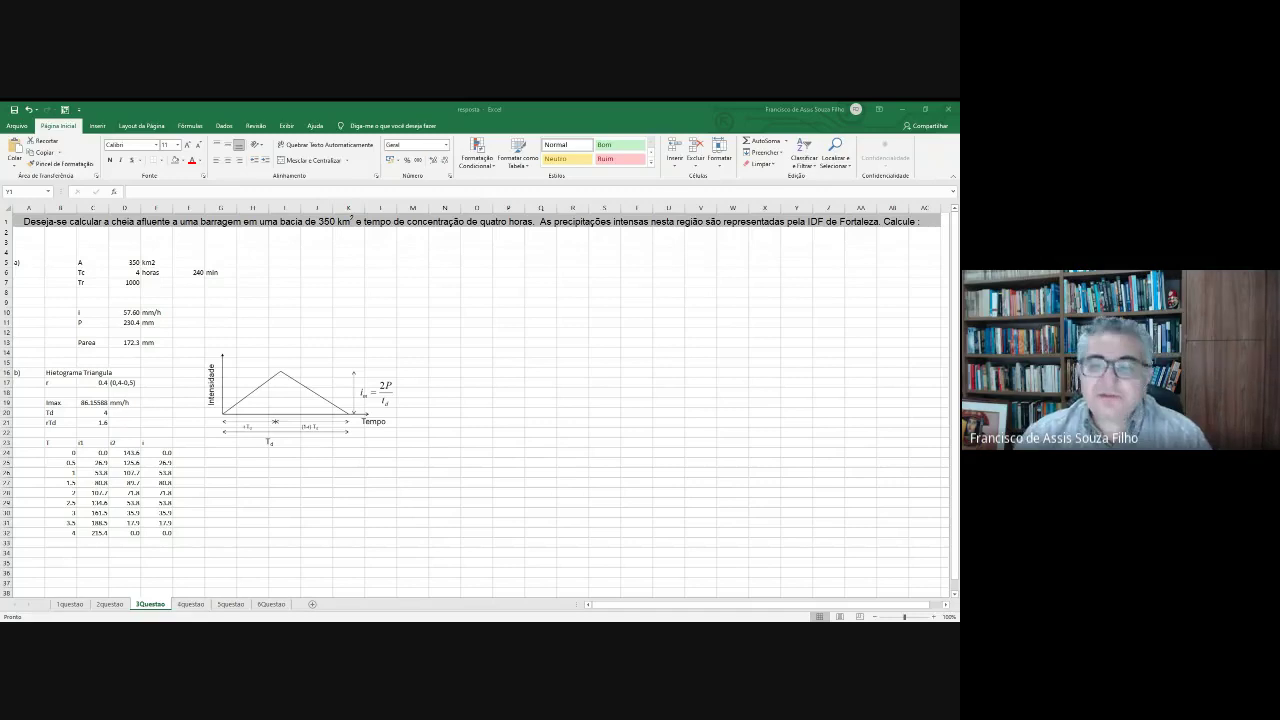
Enter "Qual a precipitação com período de retorno de 100 anos." in A4 without its "i)" numbering, and shade A4:J4 grey.
left_click(34, 249)
type("i) Qual a precipitação com período de retorno de 100 anos")
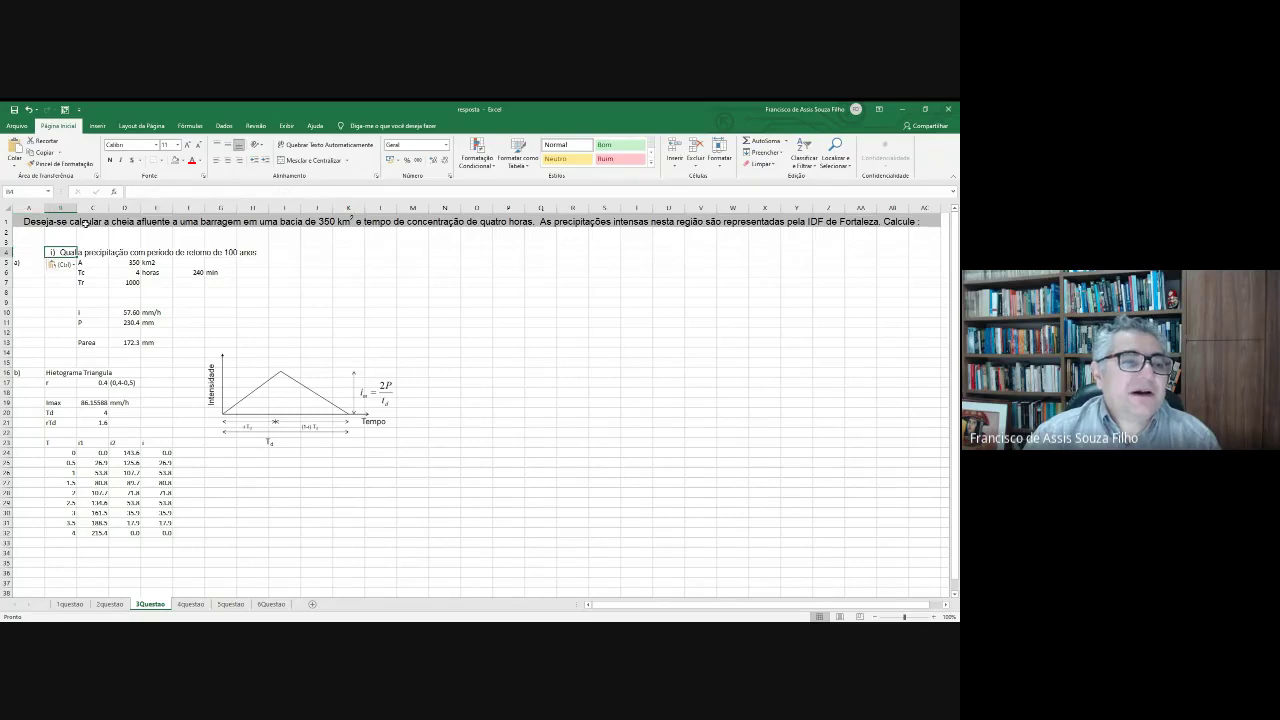
left_click(34, 251)
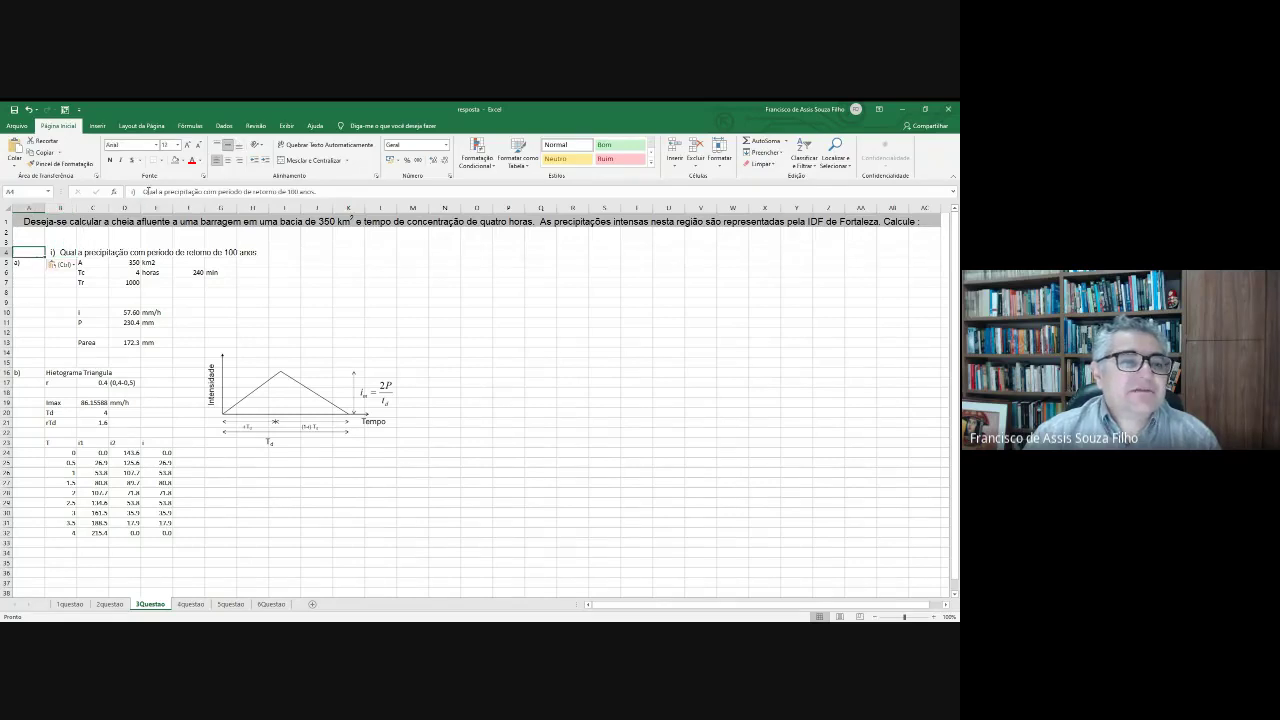
left_click(140, 191)
left_click(133, 191)
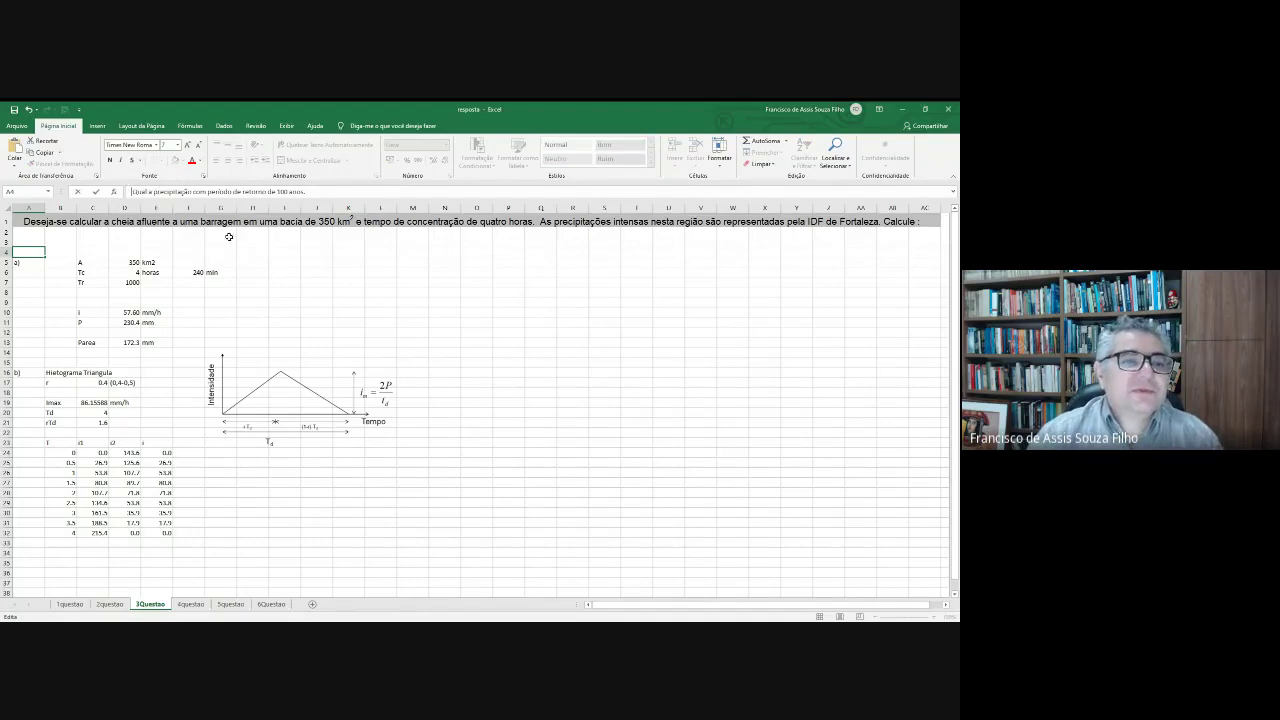
left_click(258, 252)
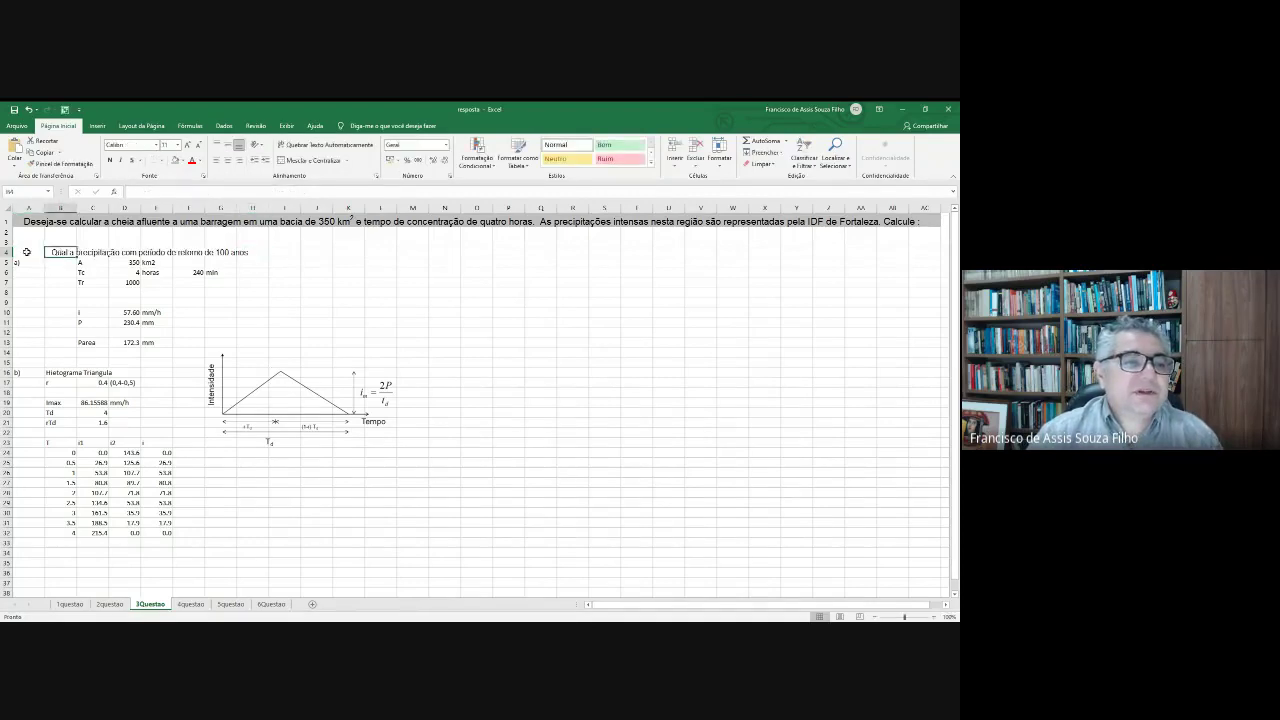
left_click_drag(28, 252, 320, 254)
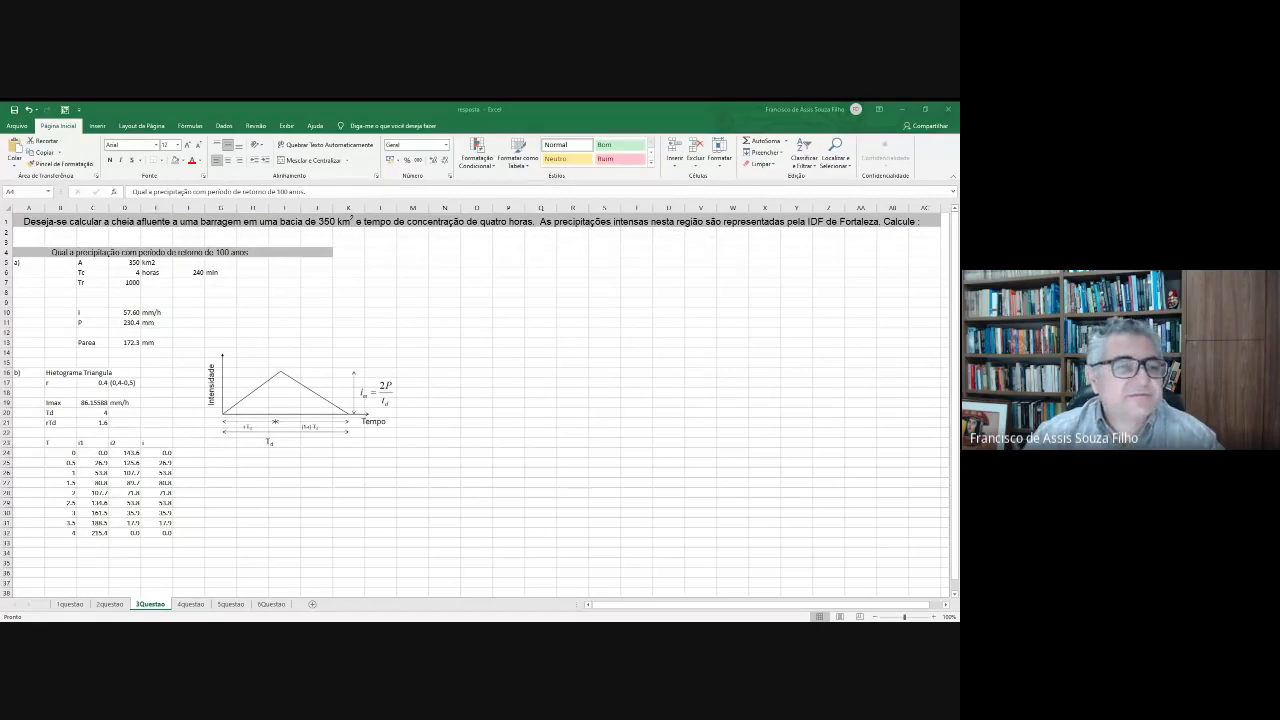
Enter "Qual a precipitação com período de retorno de 100 anos." in A15 without the "i)" numbering, and shade A15:J15 grey.
left_click(33, 362)
type("Qual a precipitação com período de retorno de 100 anos.")
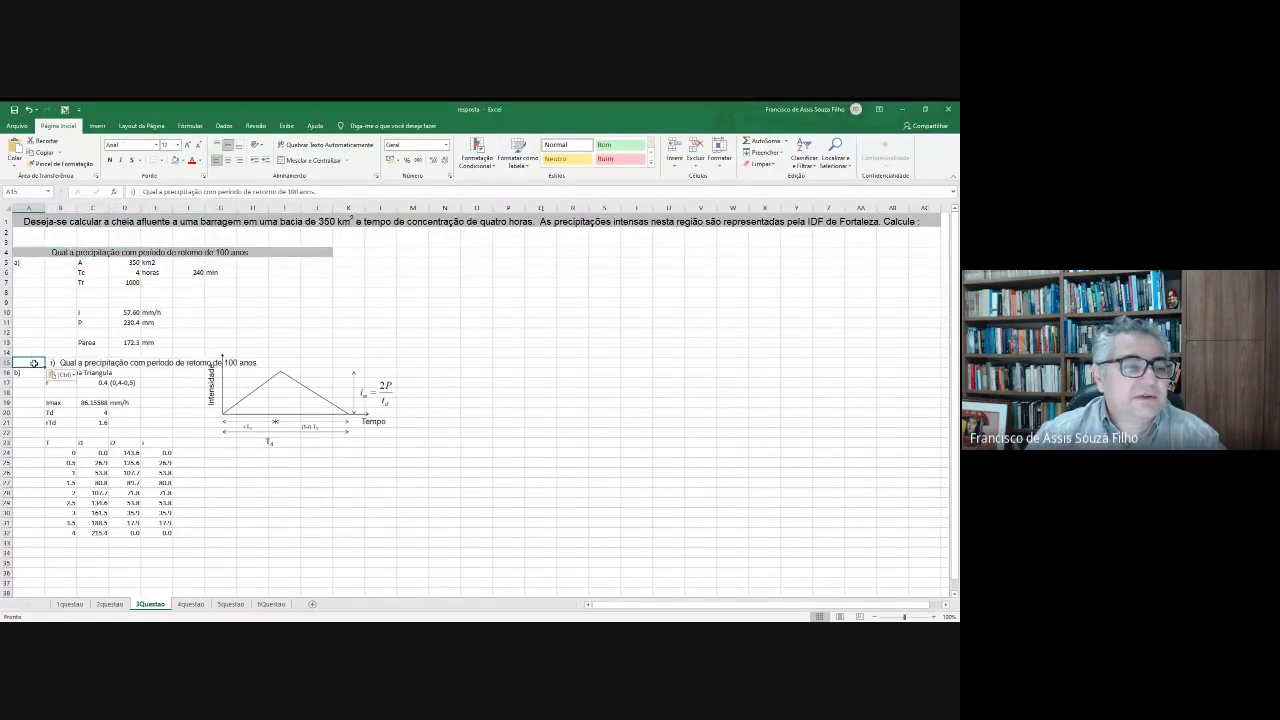
left_click(58, 366)
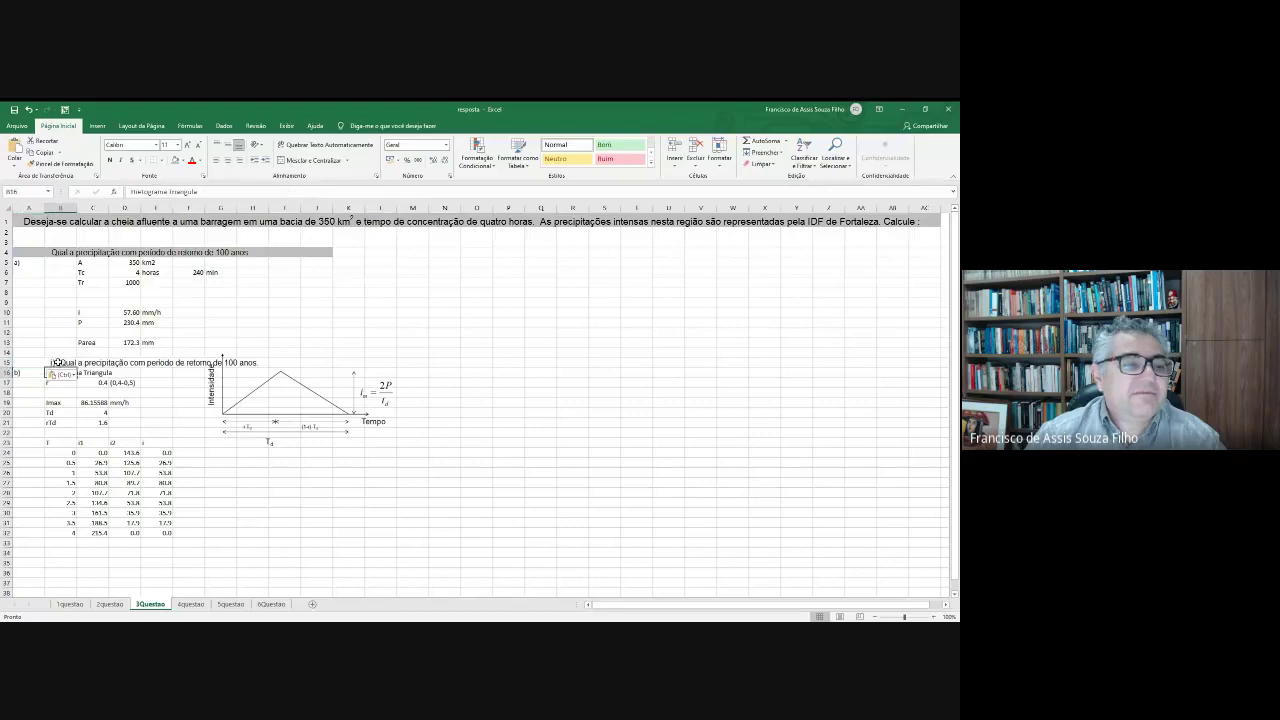
key("Left")
left_click(140, 191)
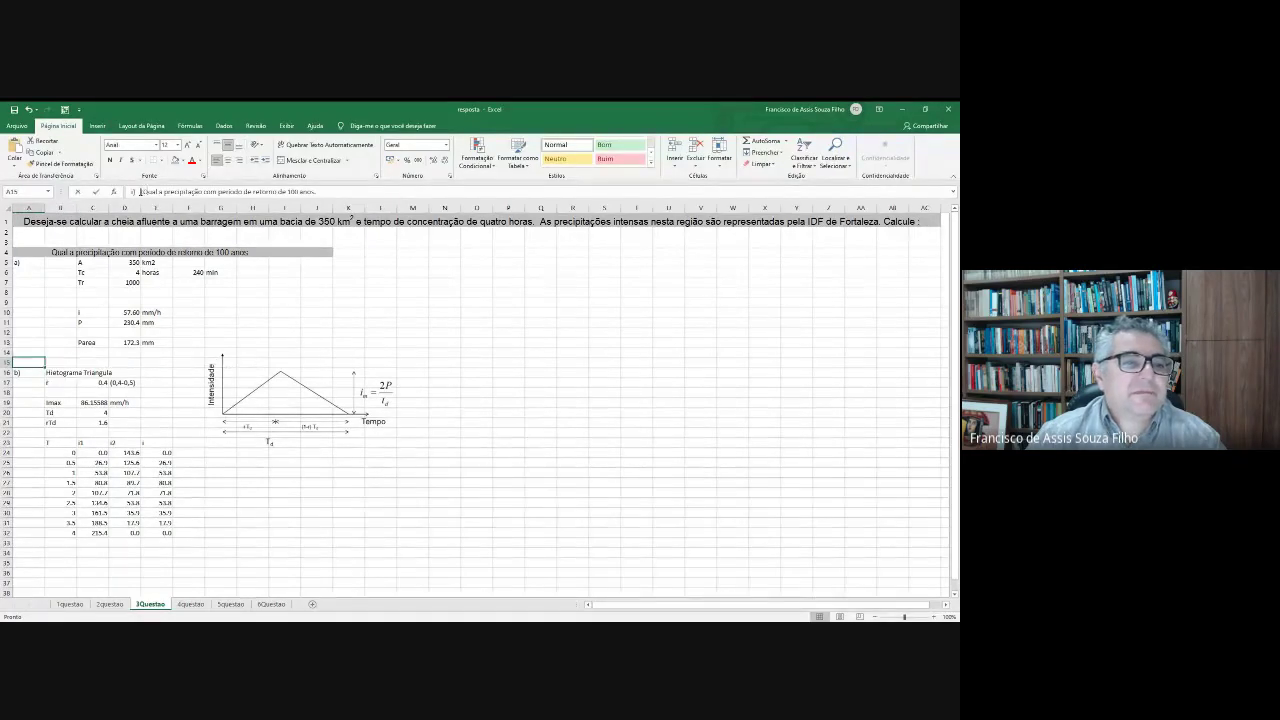
key("BackSpace")
key("BackSpace")
key("BackSpace")
key("Return")
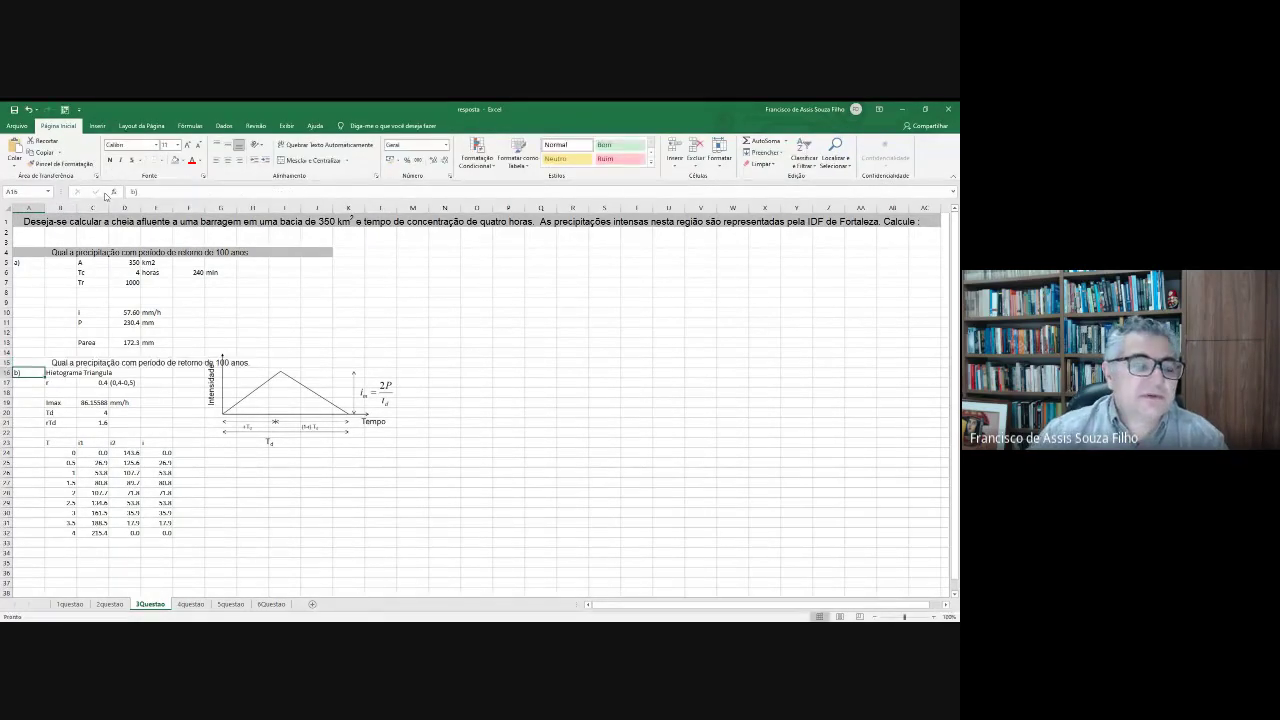
left_click_drag(32, 363, 324, 359)
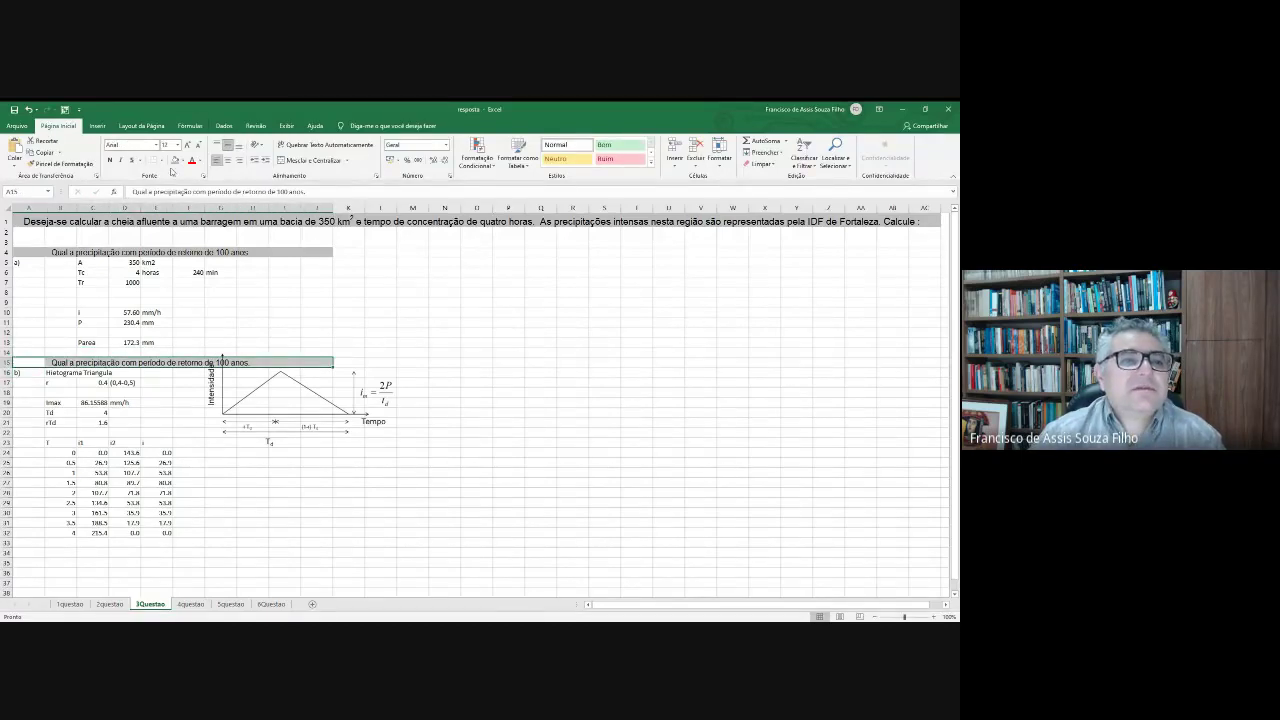
Move the triangular hyetograph picture down beside the time table, clear of the row 15 heading.
left_click(262, 401)
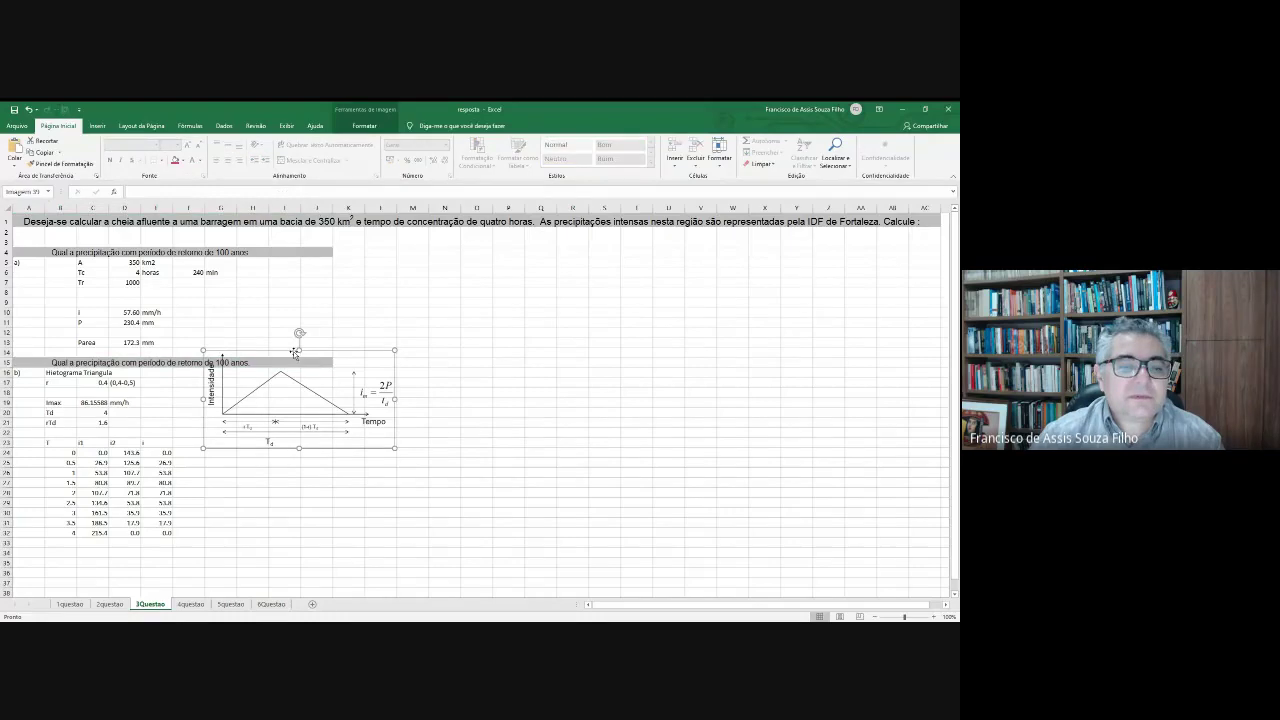
left_click_drag(293, 351, 297, 417)
left_click(349, 320)
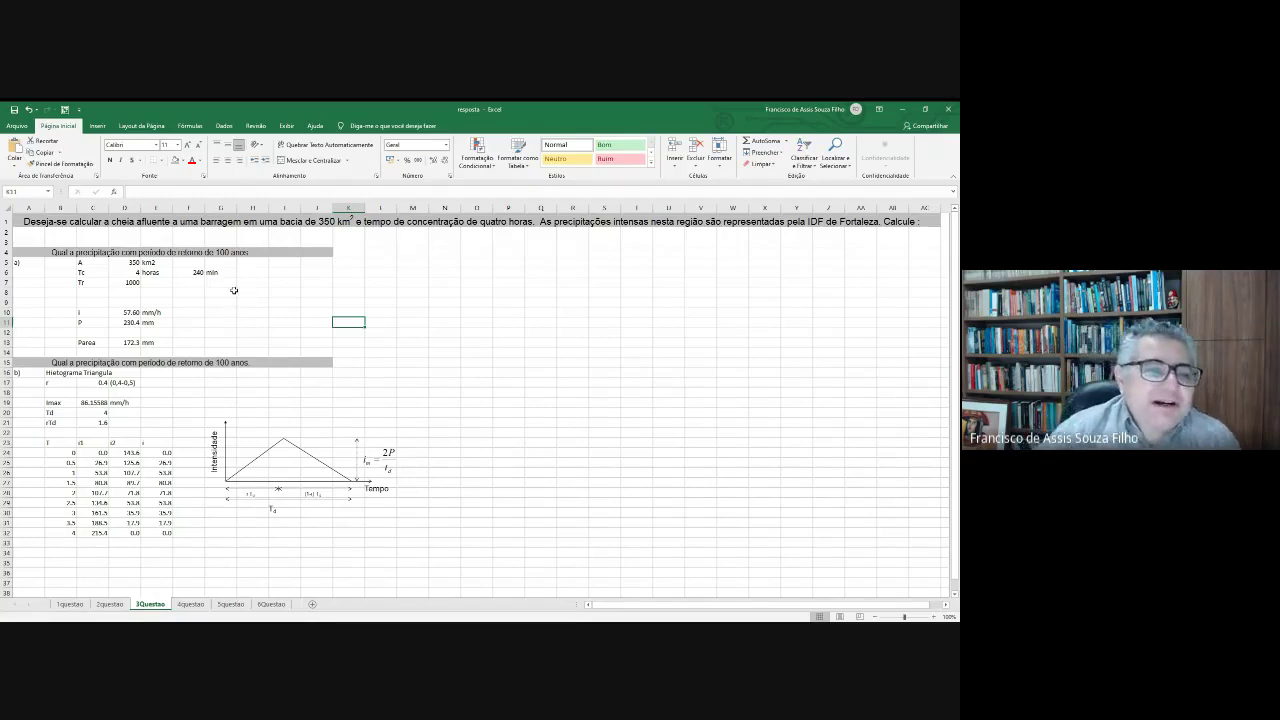
Review the basin area and concentration time inputs, and set the return period Tr in D7 to 100.
left_click(137, 263)
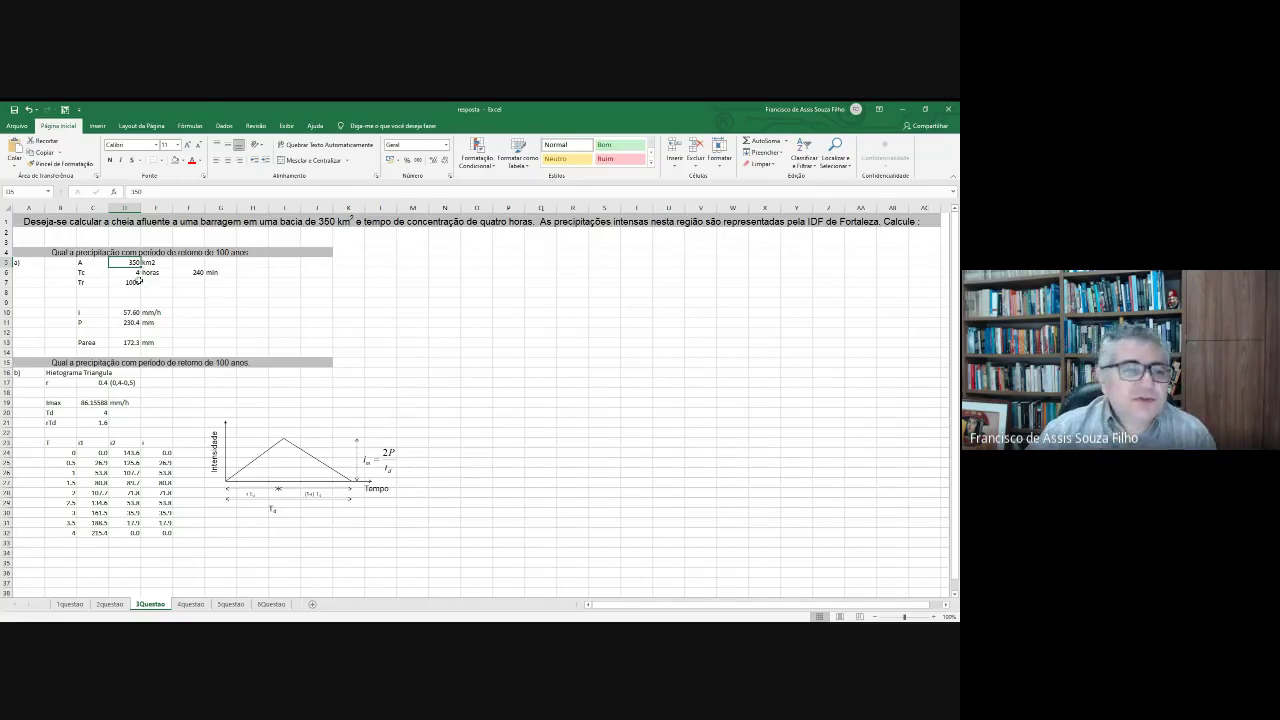
left_click(136, 273)
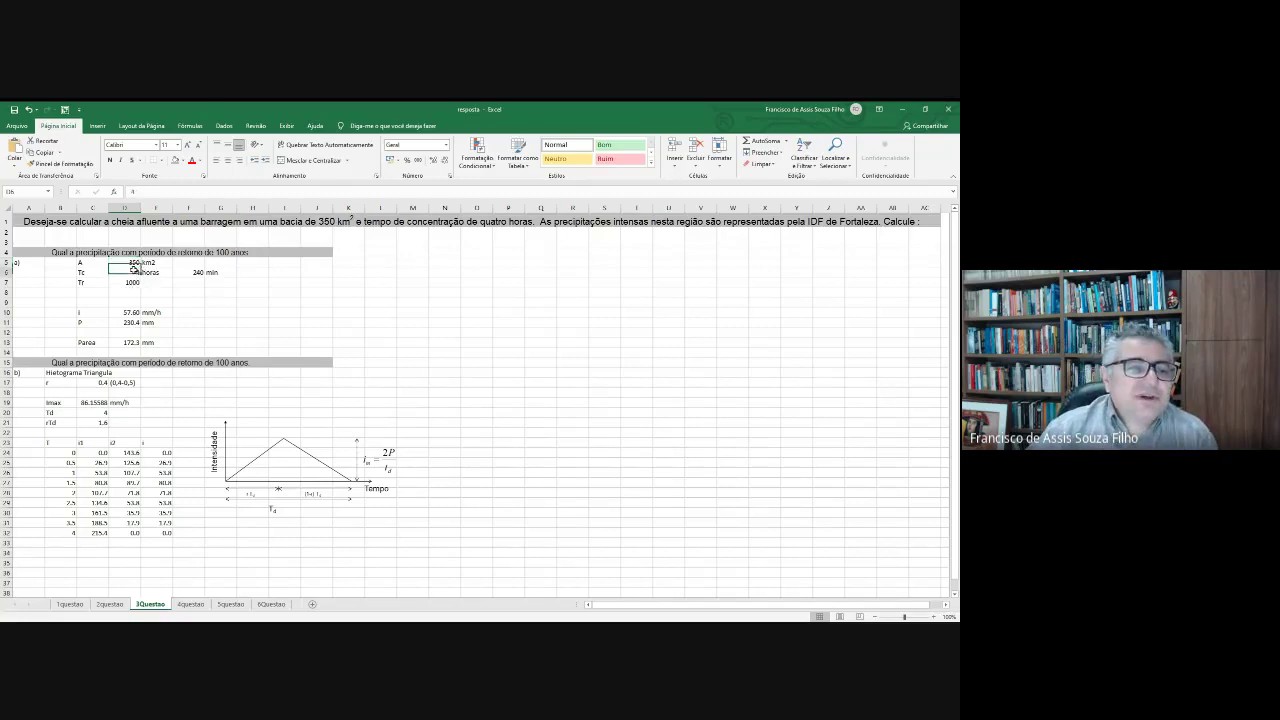
left_click(196, 273)
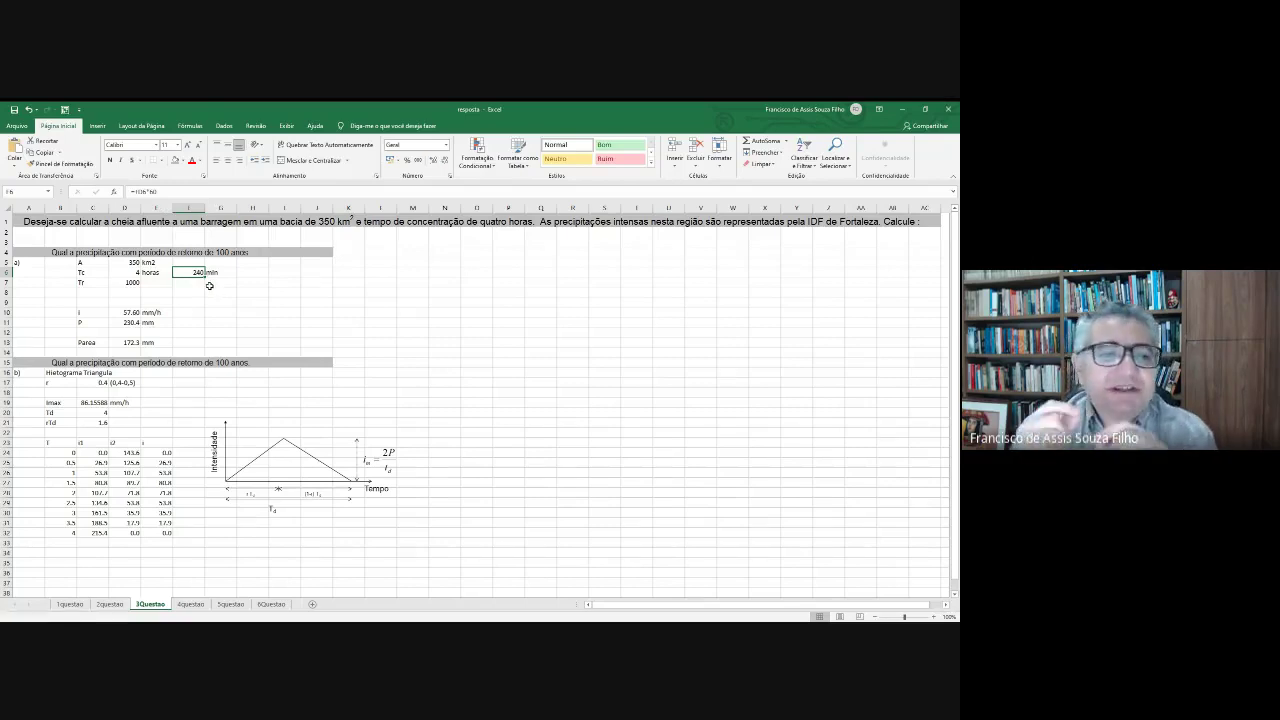
left_click(128, 283)
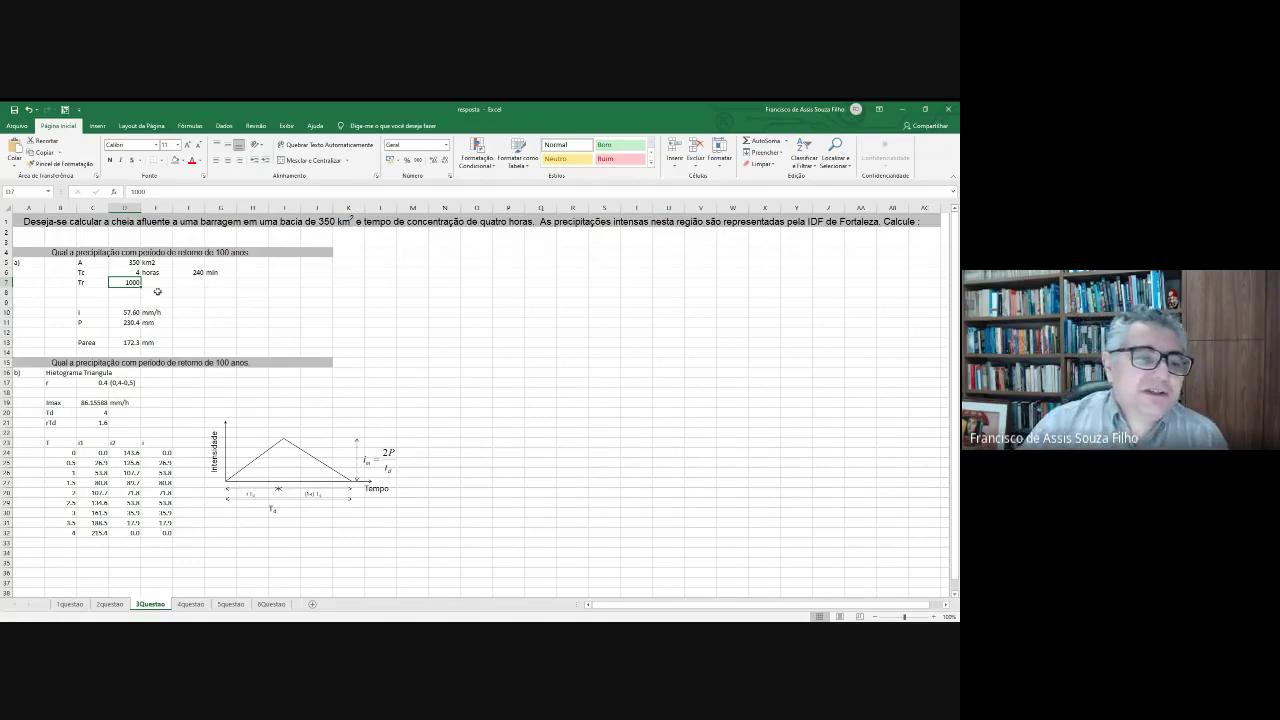
type("10")
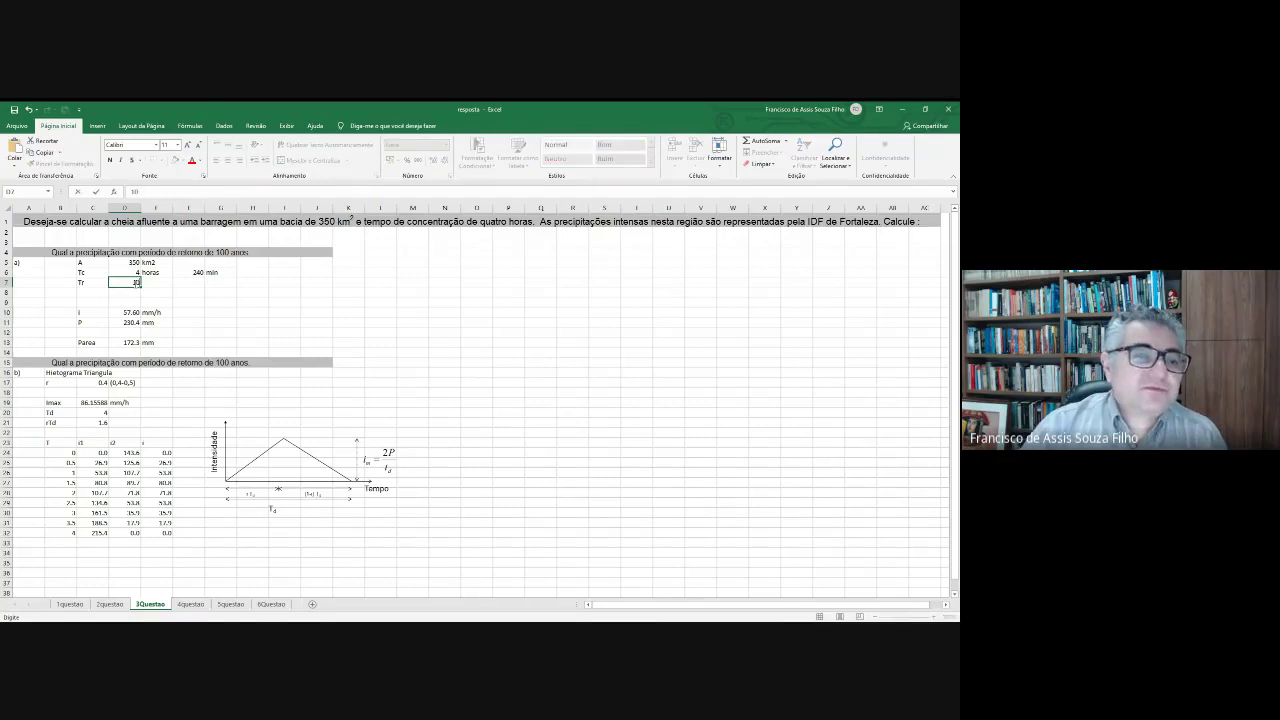
type("0")
key("Return")
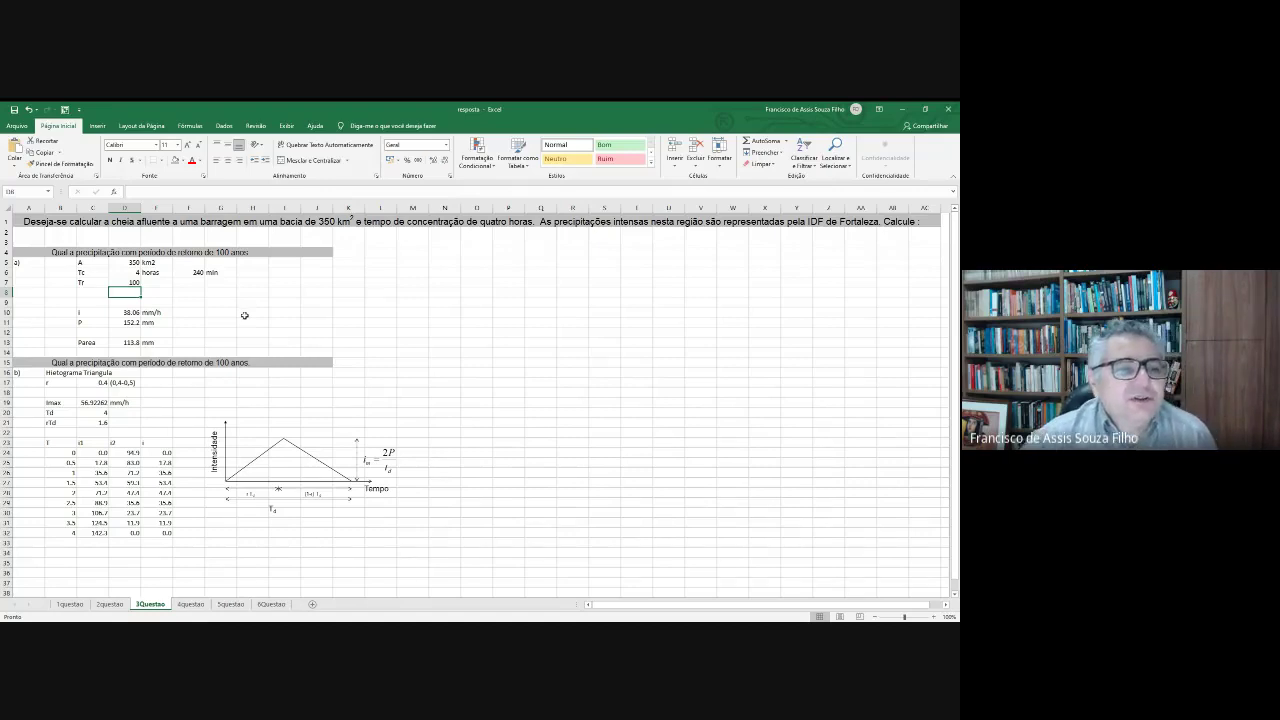
Examine the intensity formula in D10, consult the 1questao and 2questao sheets, and return to 3Questao to check the precipitation formula in D11.
left_click(131, 315)
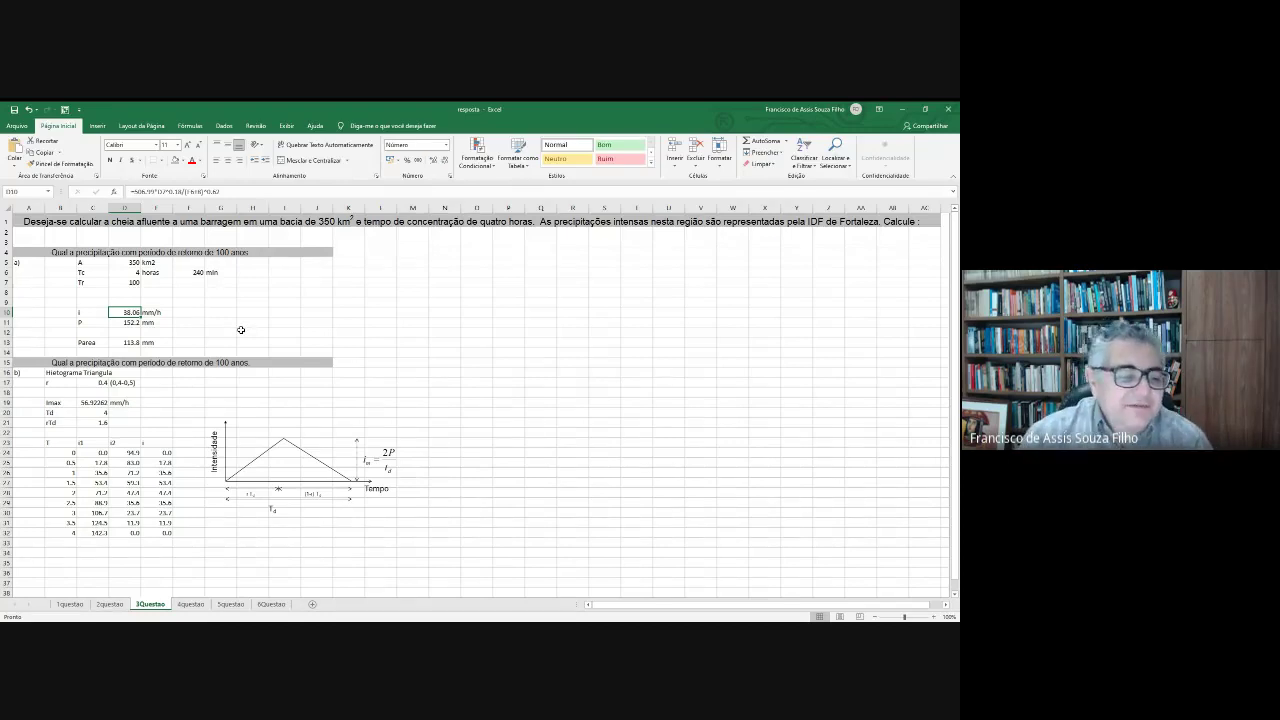
left_click(70, 604)
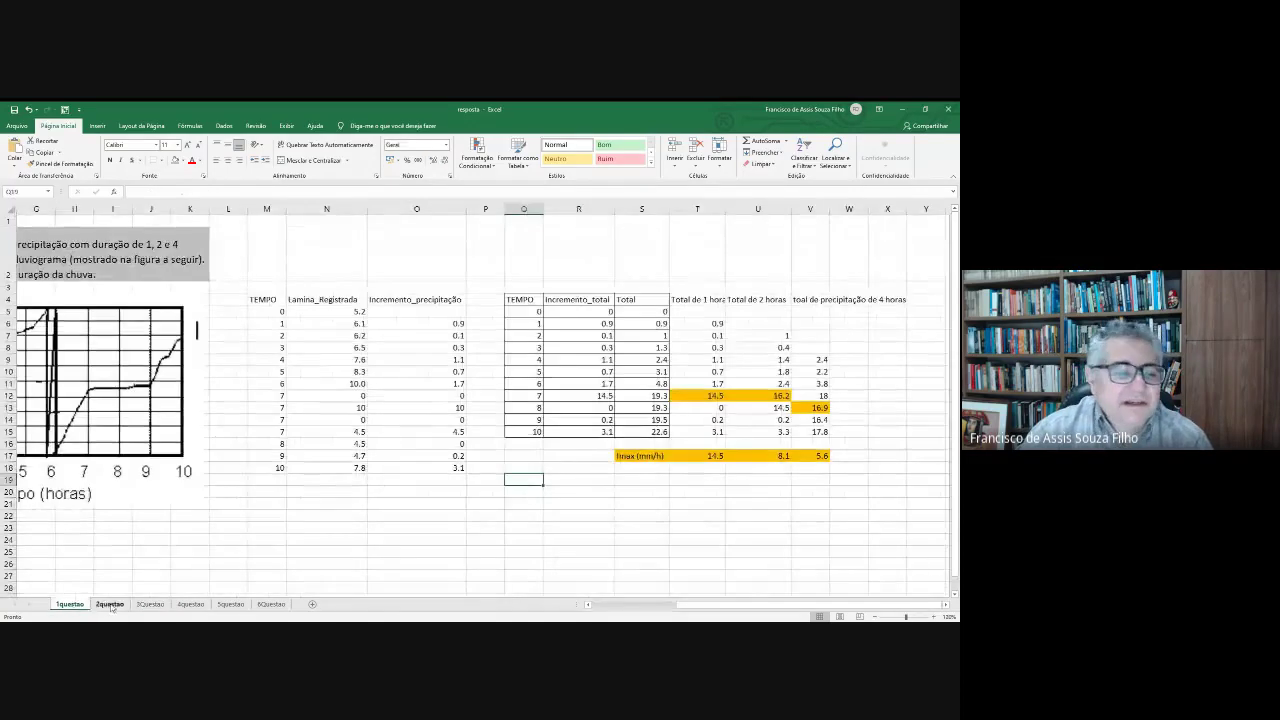
left_click(110, 604)
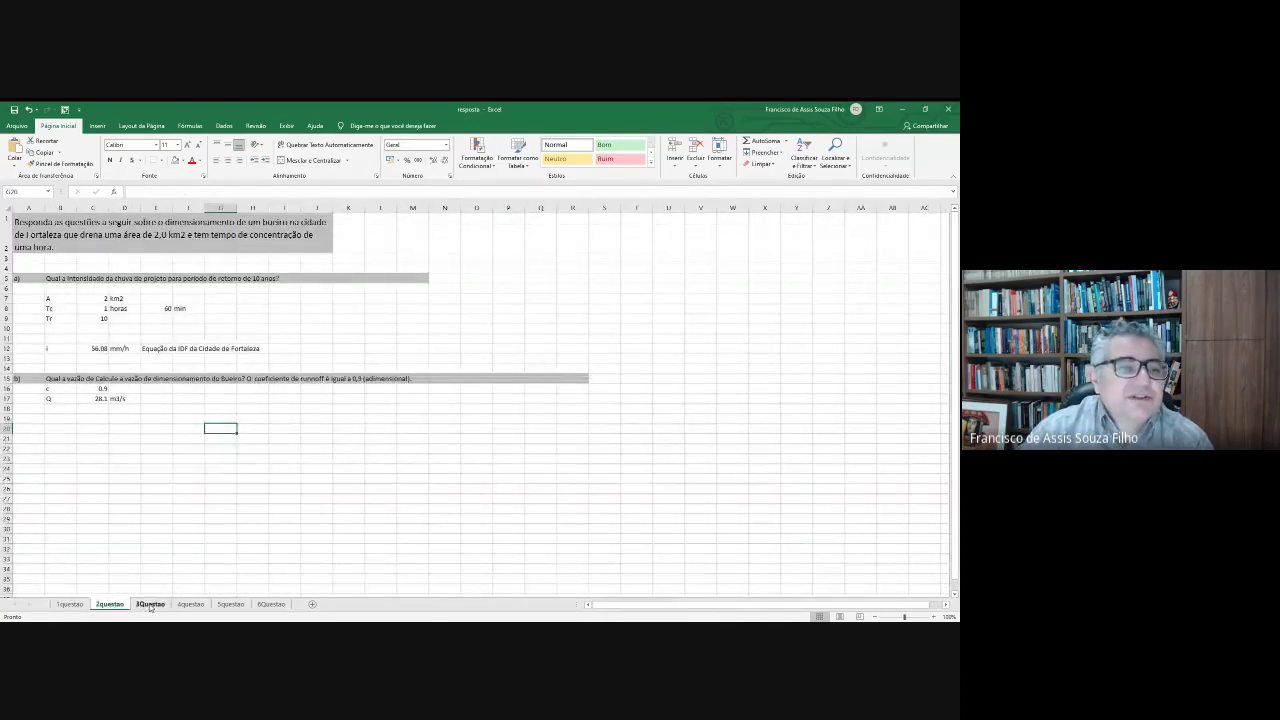
left_click(150, 604)
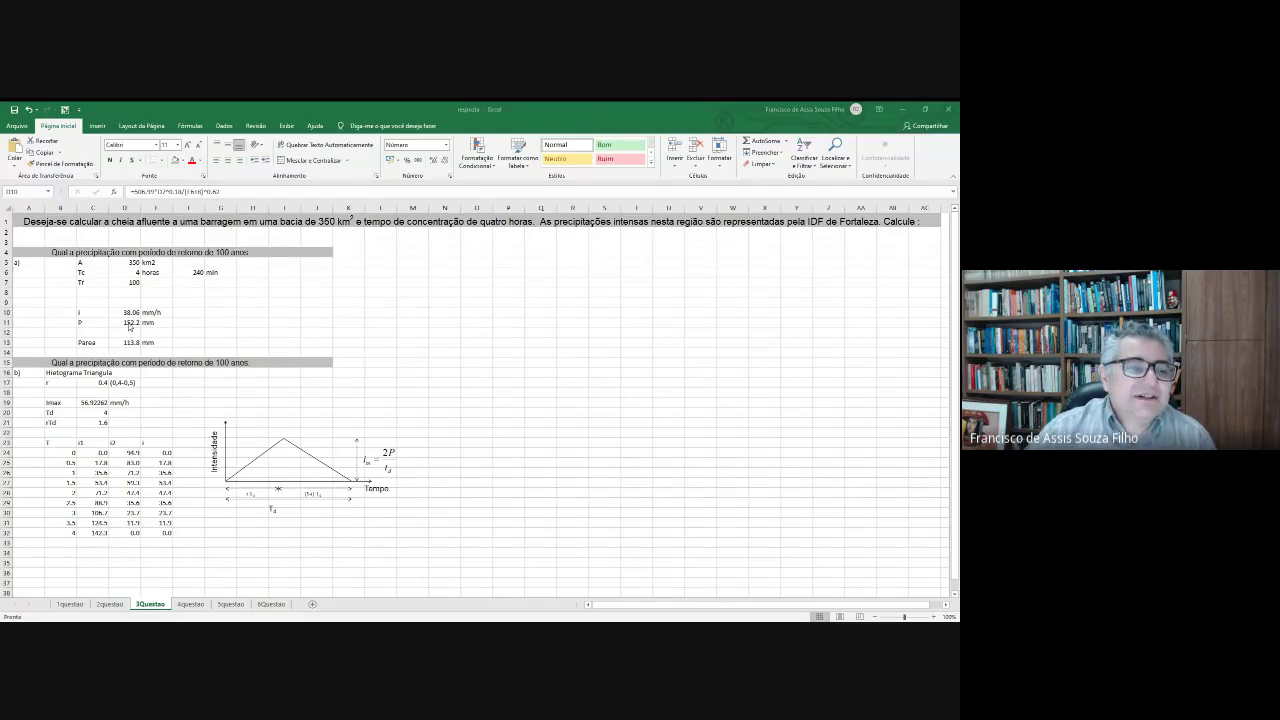
key("alt+Tab")
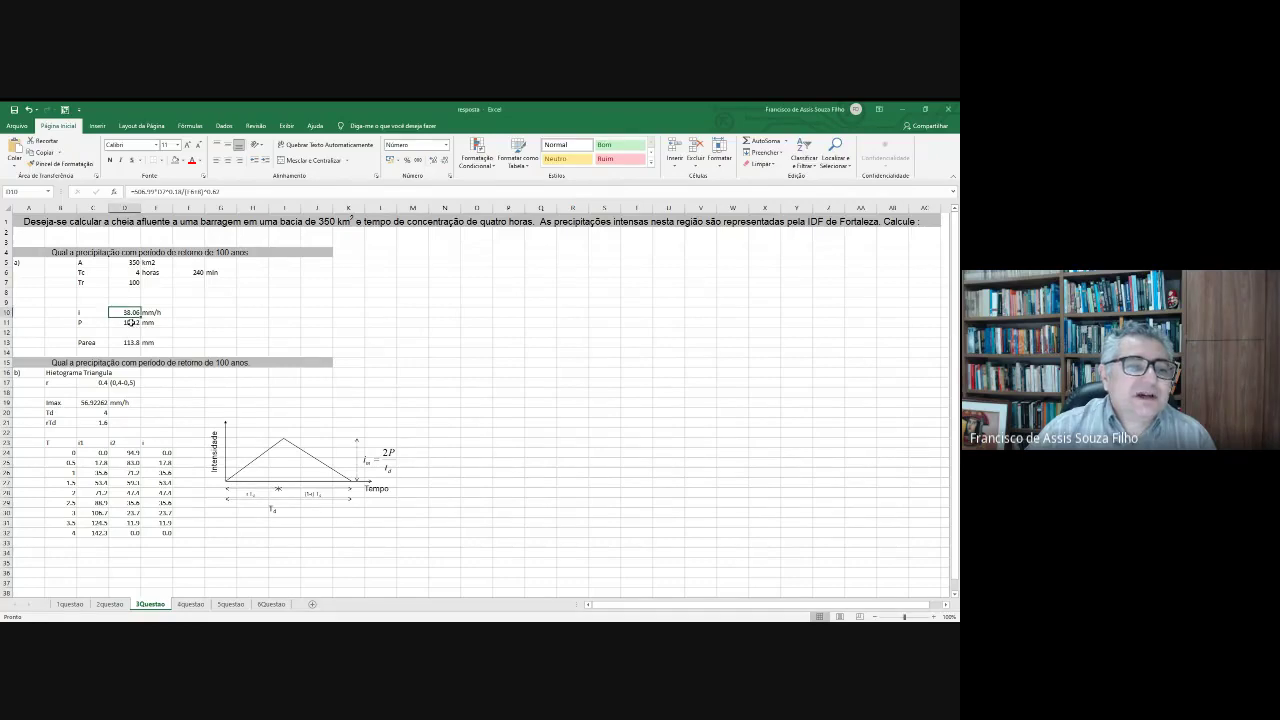
left_click(130, 322)
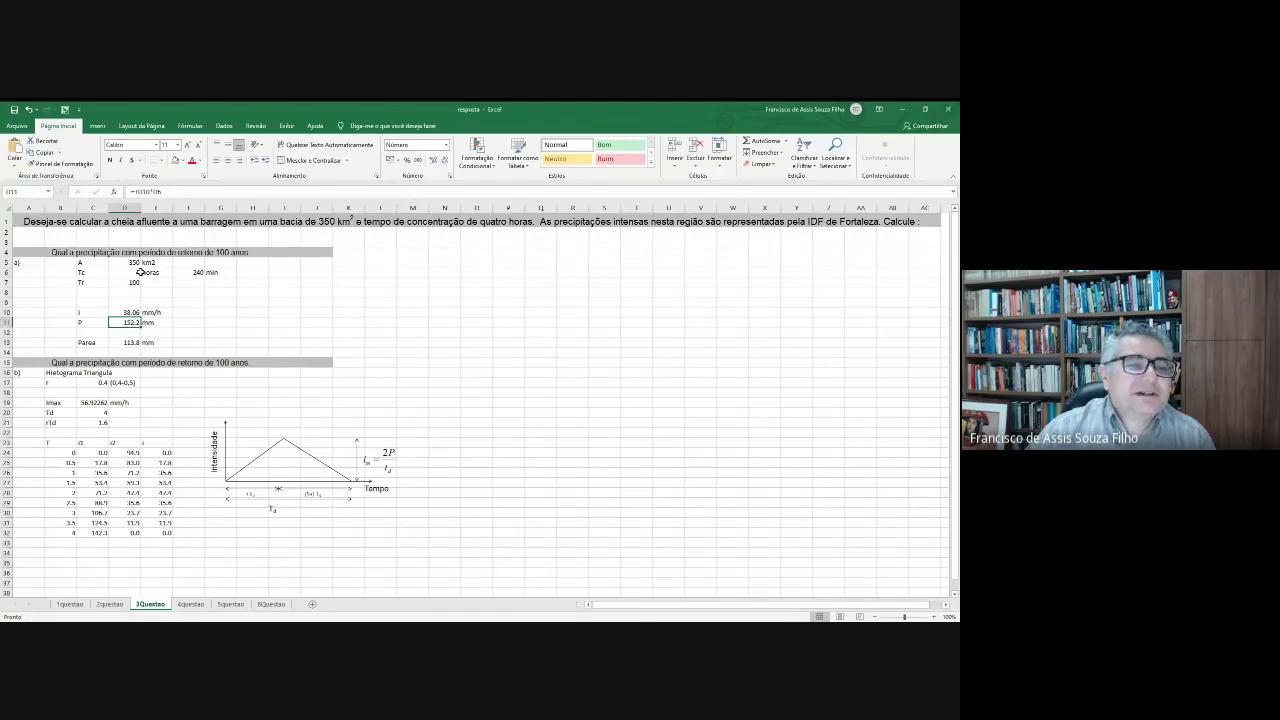
Check the areal precipitation formula in D13, and enter the headings Area in K6 and Redução in L6.
left_click(134, 341)
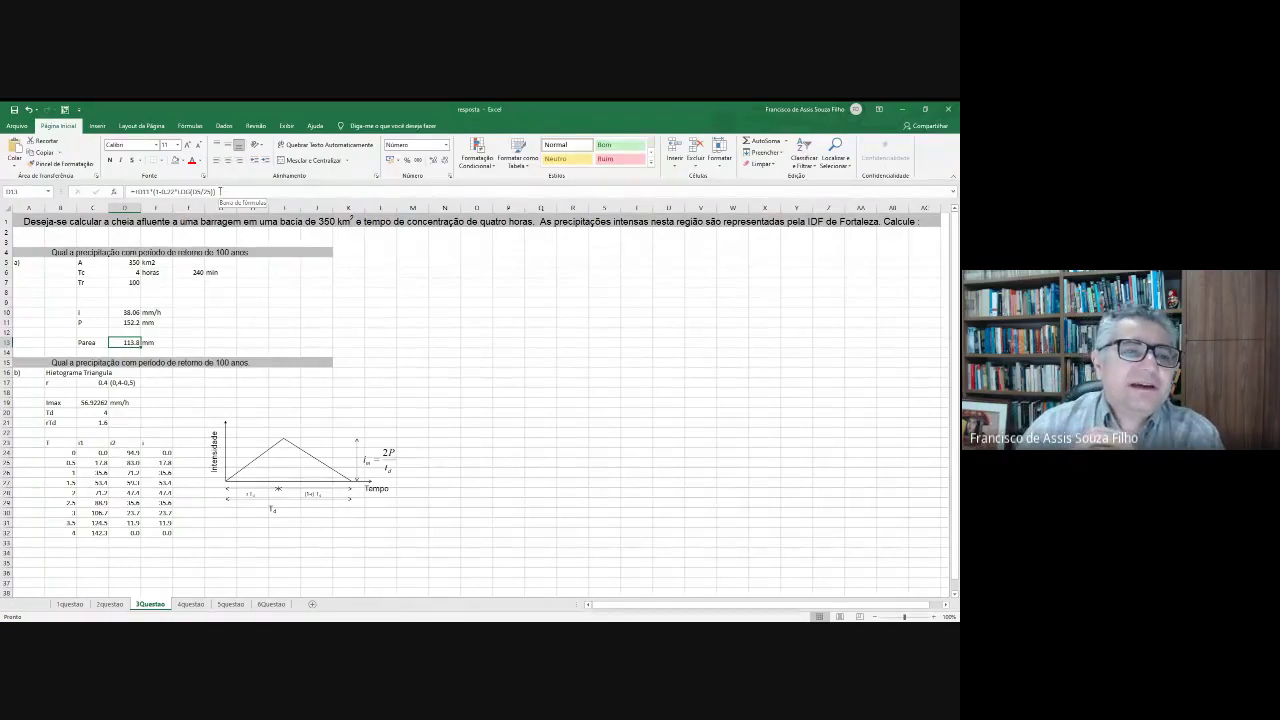
left_click(352, 273)
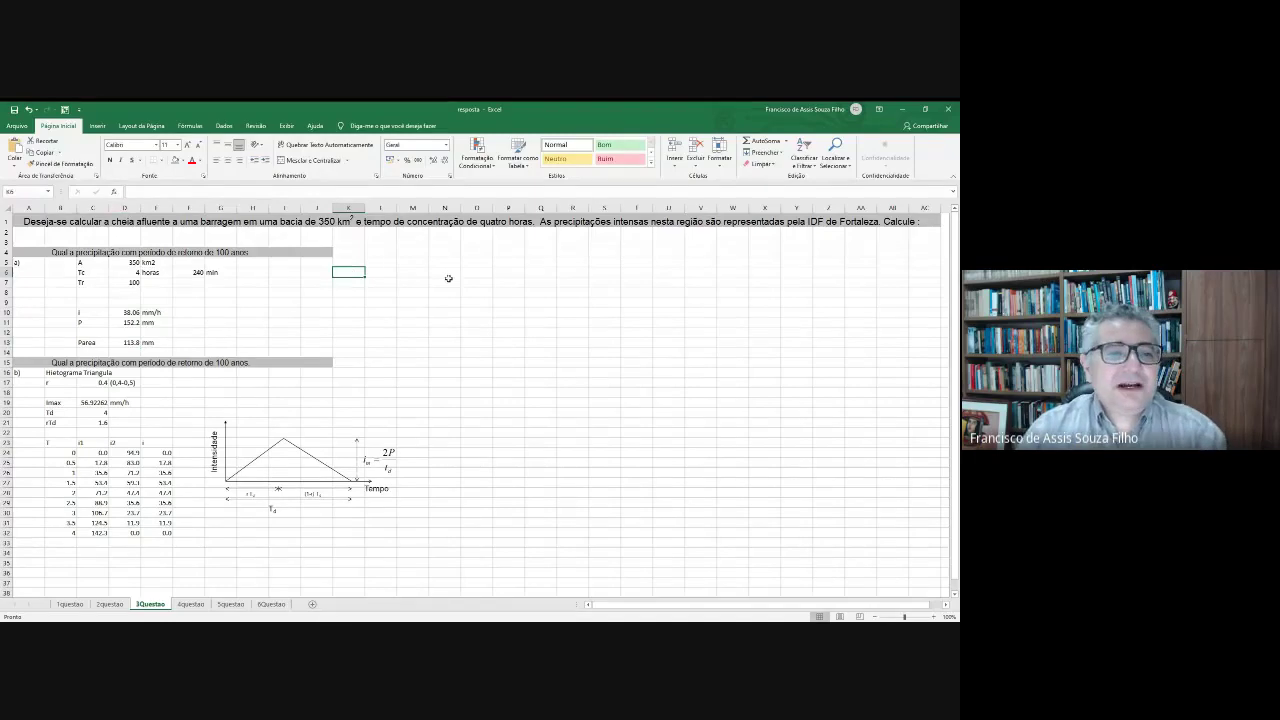
type("Area")
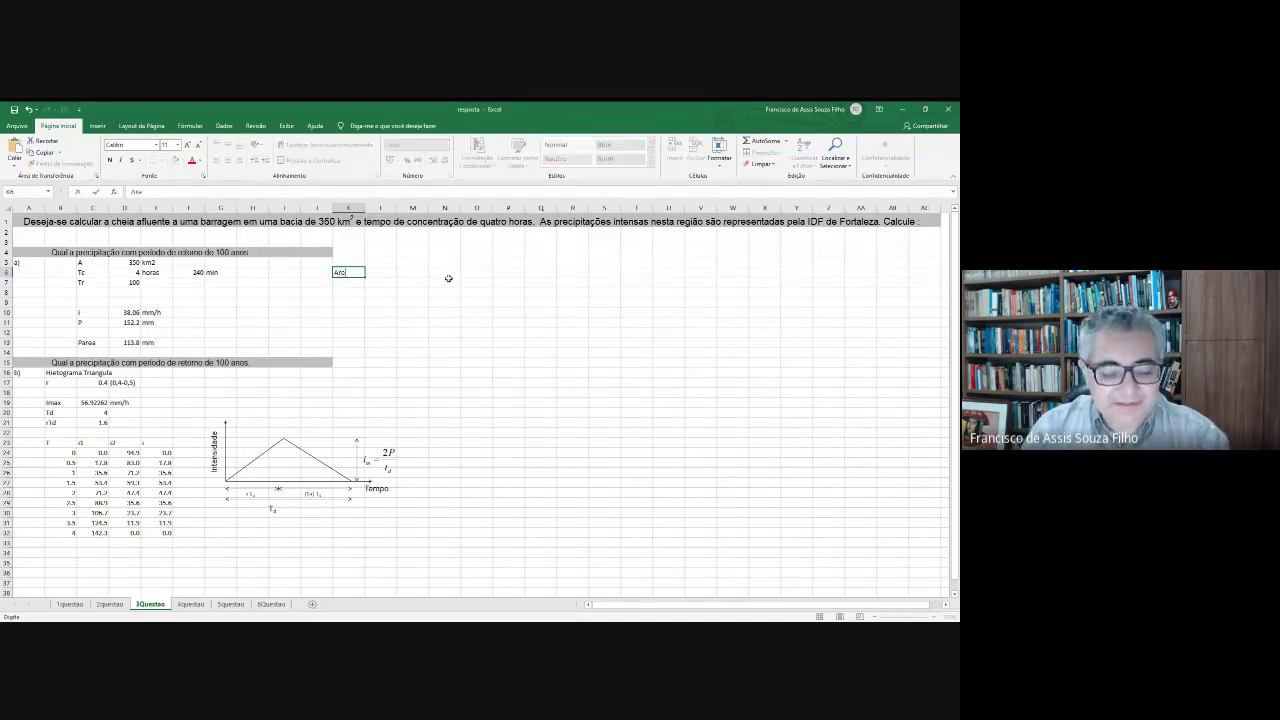
key("Tab")
type("Ro")
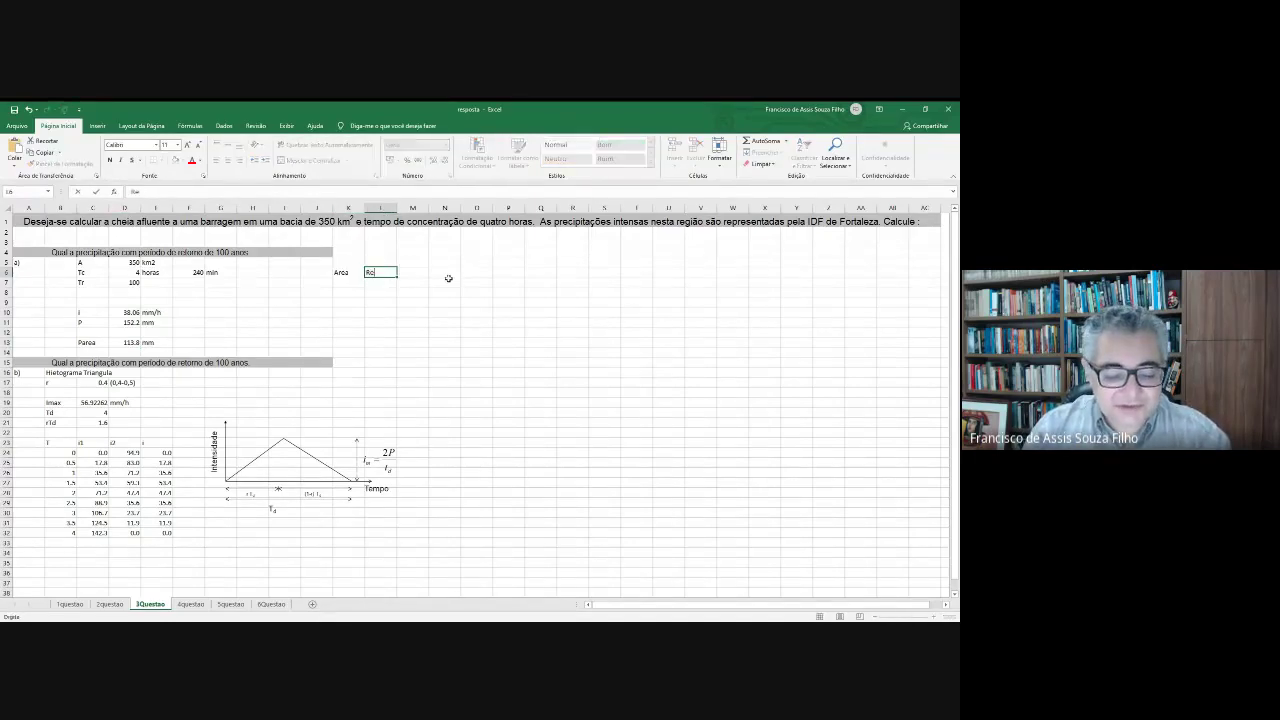
type("dução")
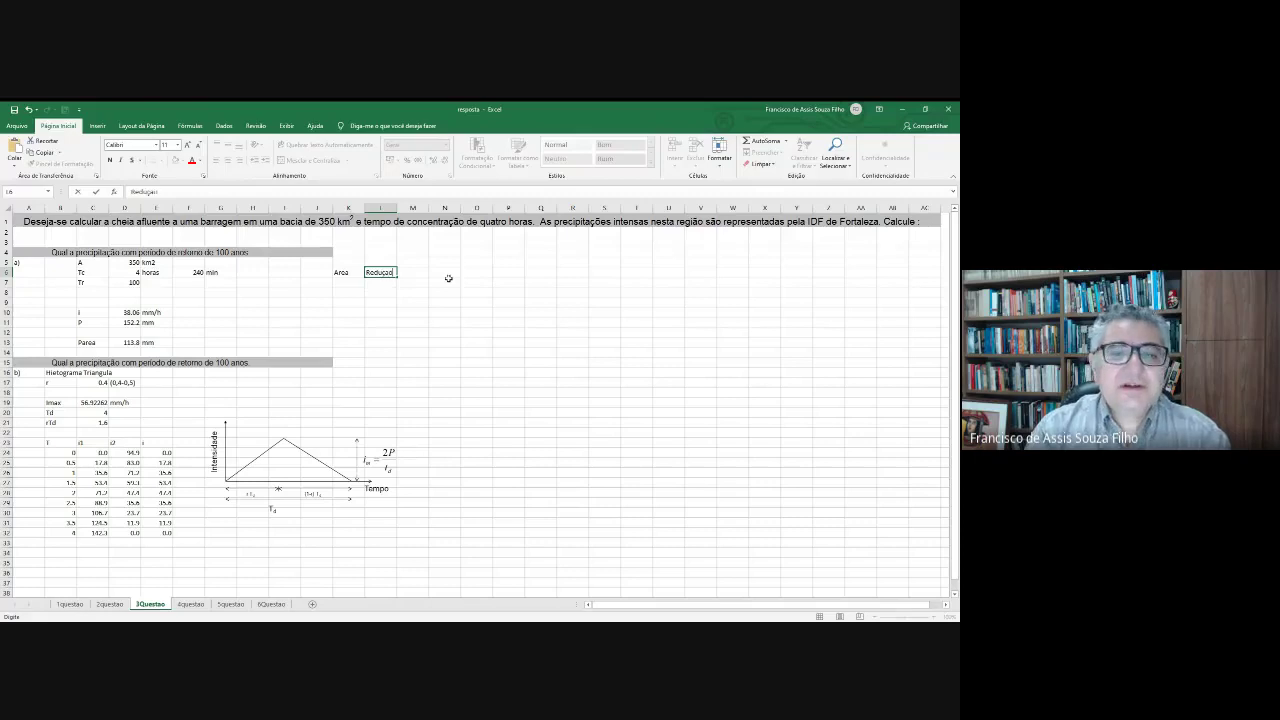
key("Return")
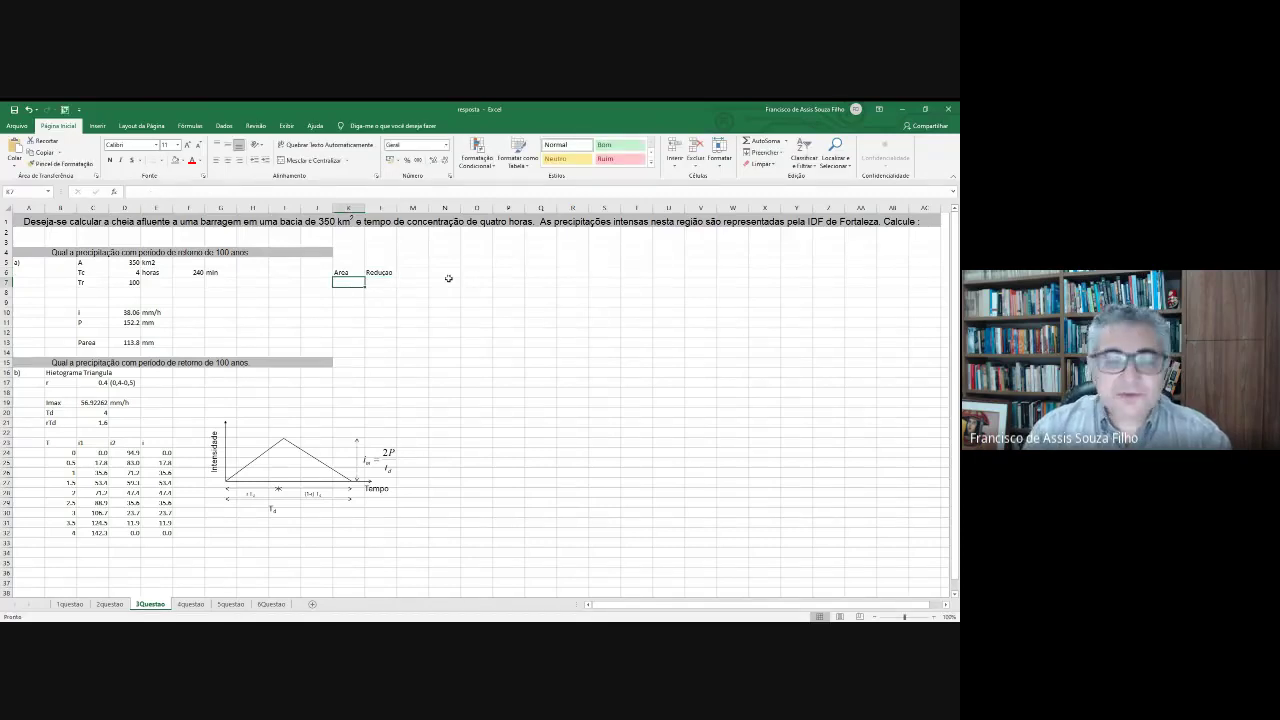
left_click(127, 343)
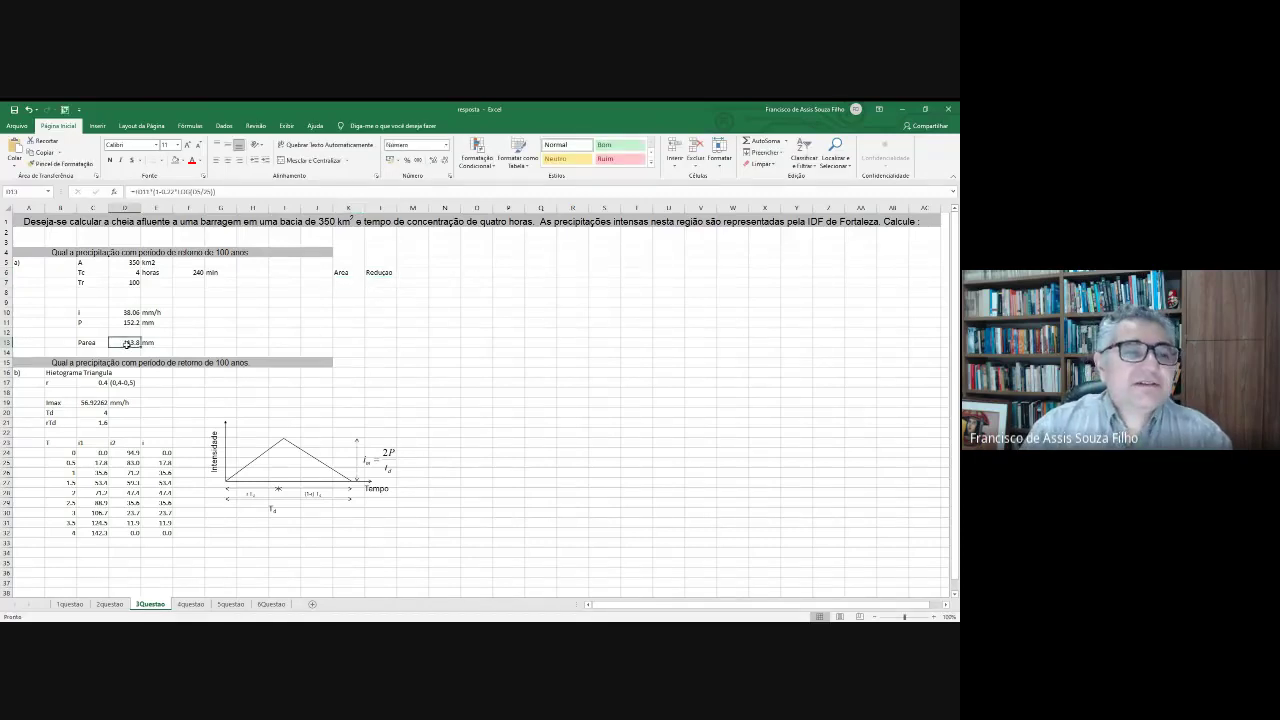
left_click(223, 191)
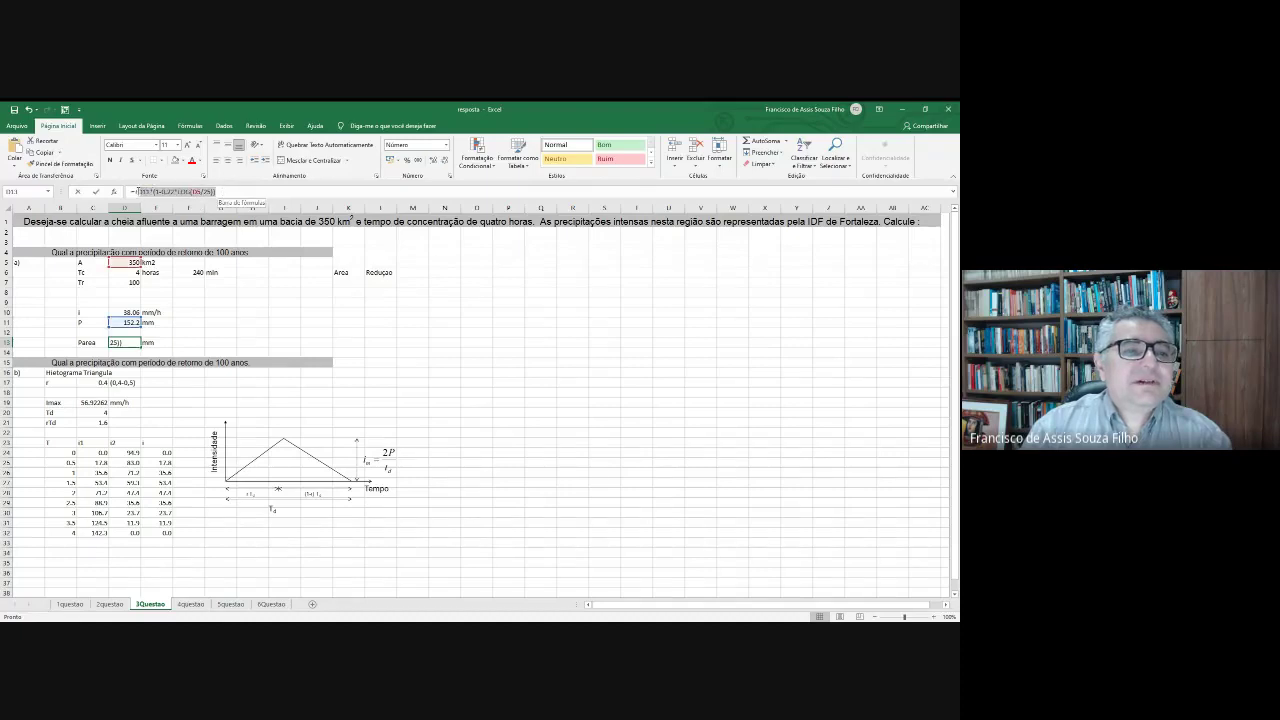
left_click(148, 191)
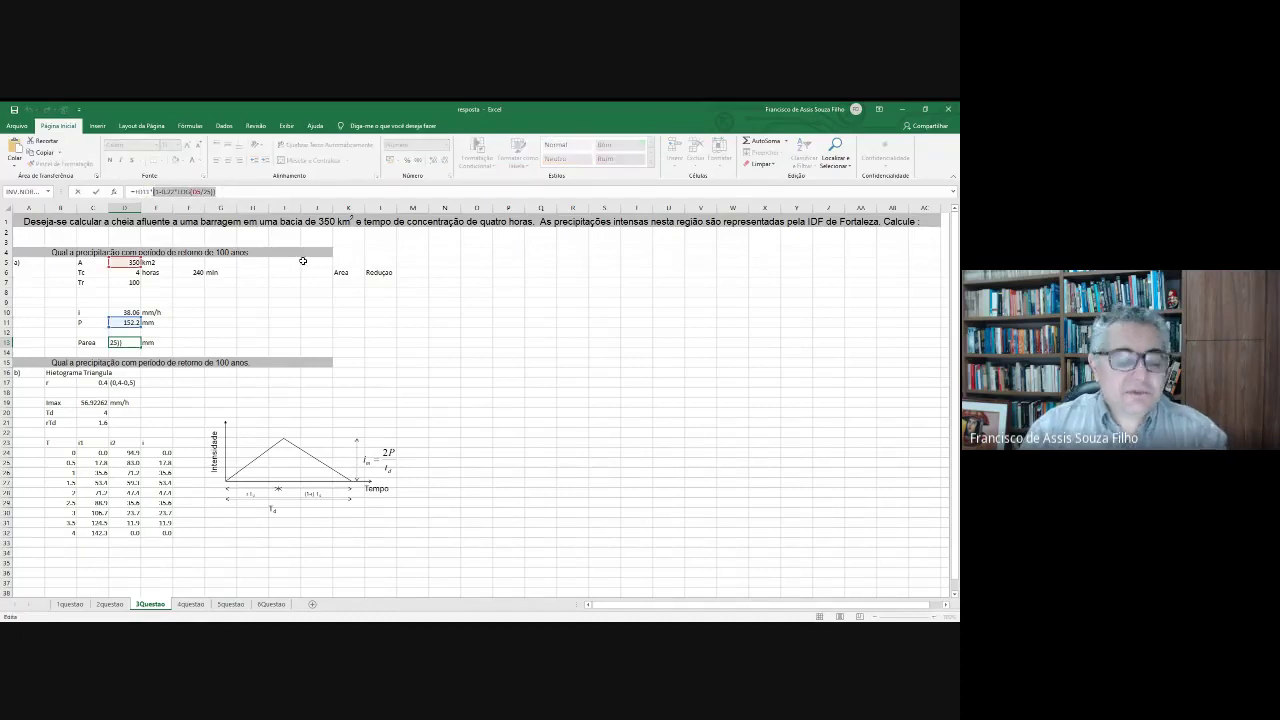
key("BackSpace")
left_click(379, 281)
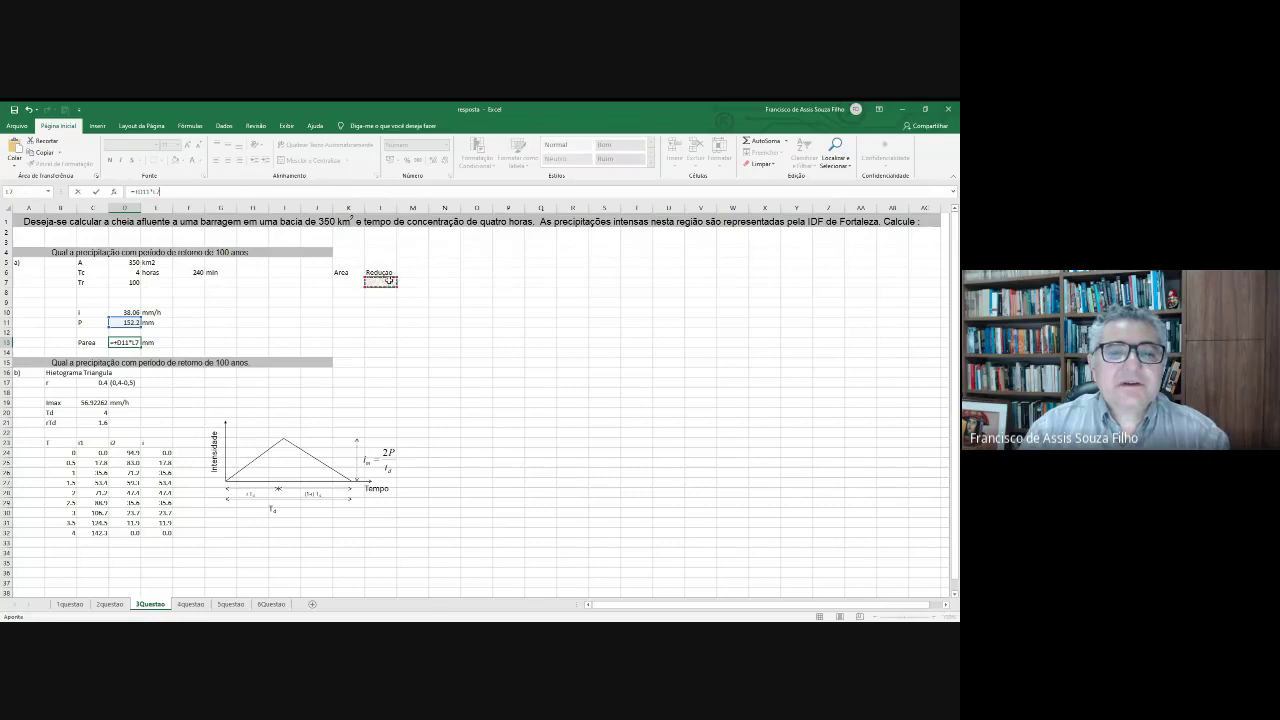
key("Escape")
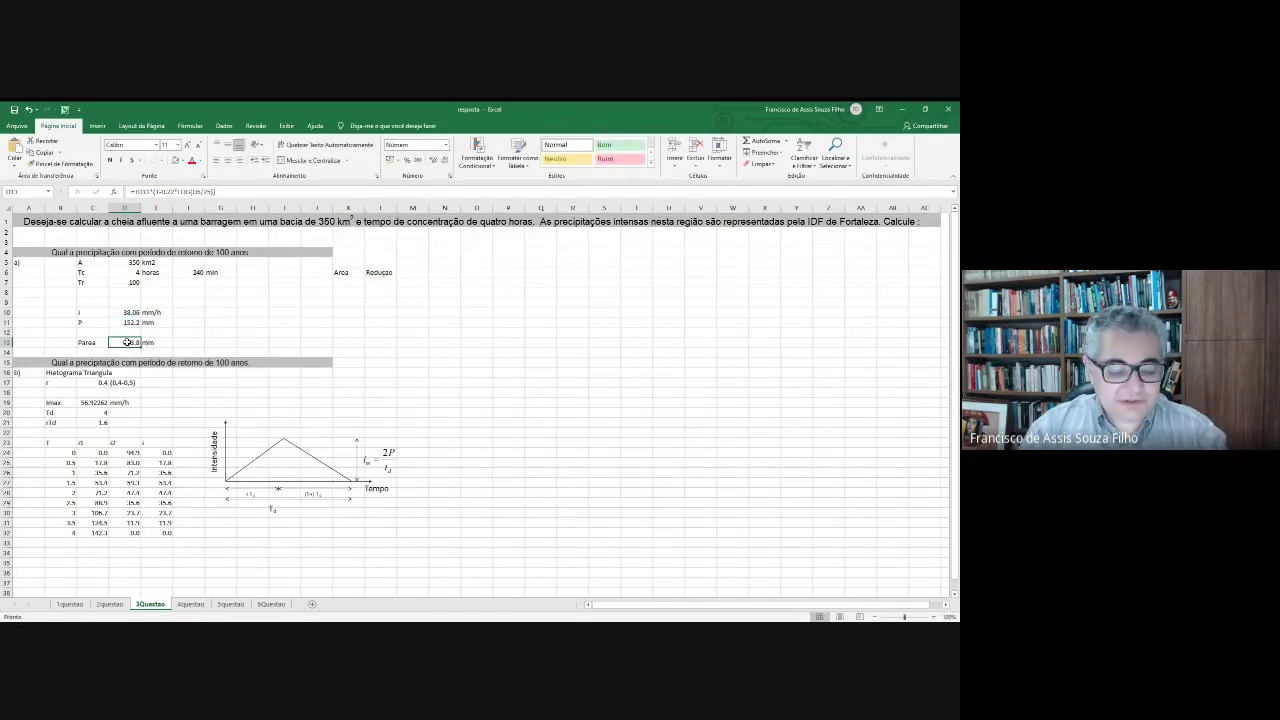
Copy the D13 formula into L7 and reduce it to the factor 1-0,22*LOG(.../25), without the precipitation multiplier and outer parentheses.
key("ctrl+c")
left_click(380, 282)
key("ctrl+v")
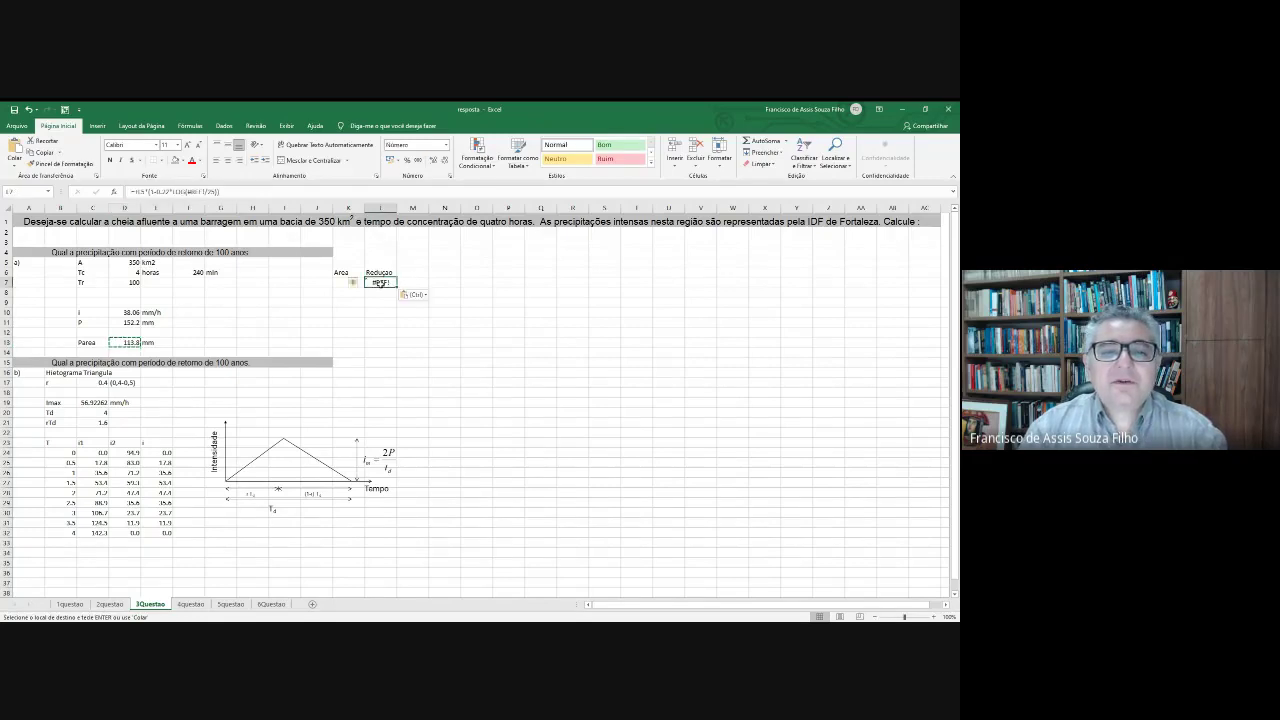
left_click(148, 191)
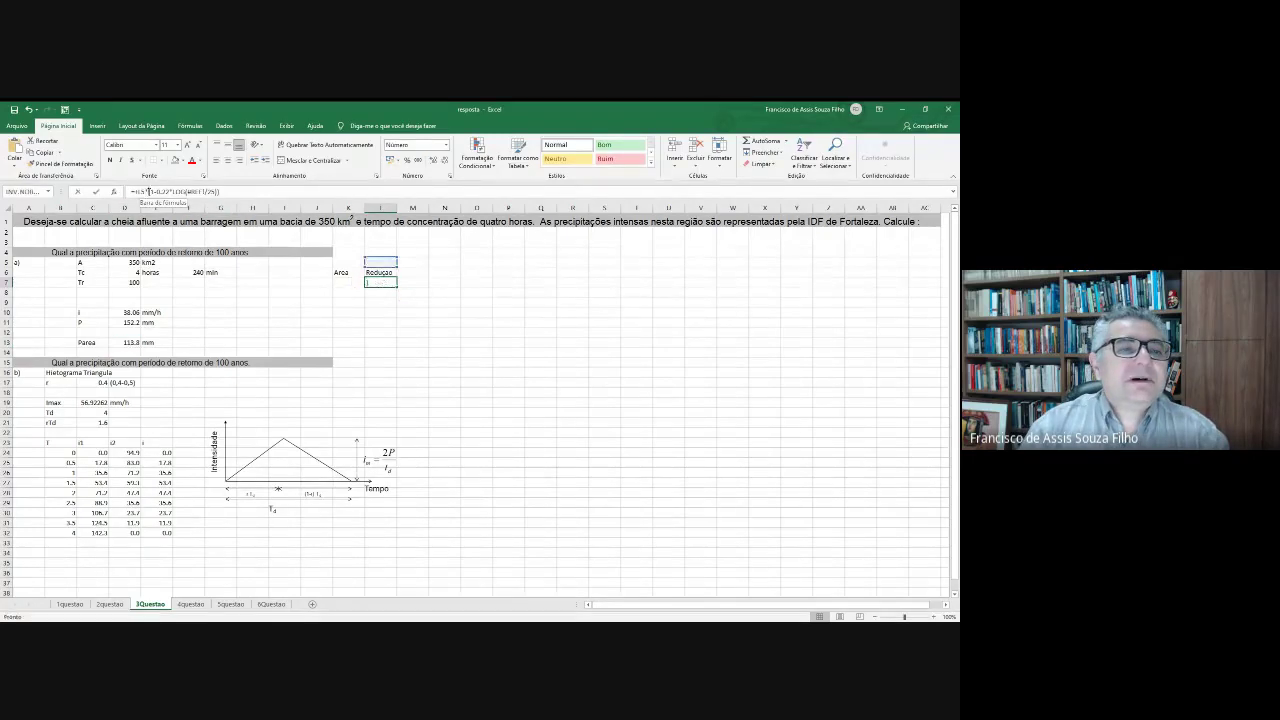
left_click(148, 191)
key("Delete")
key("Delete")
key("Delete")
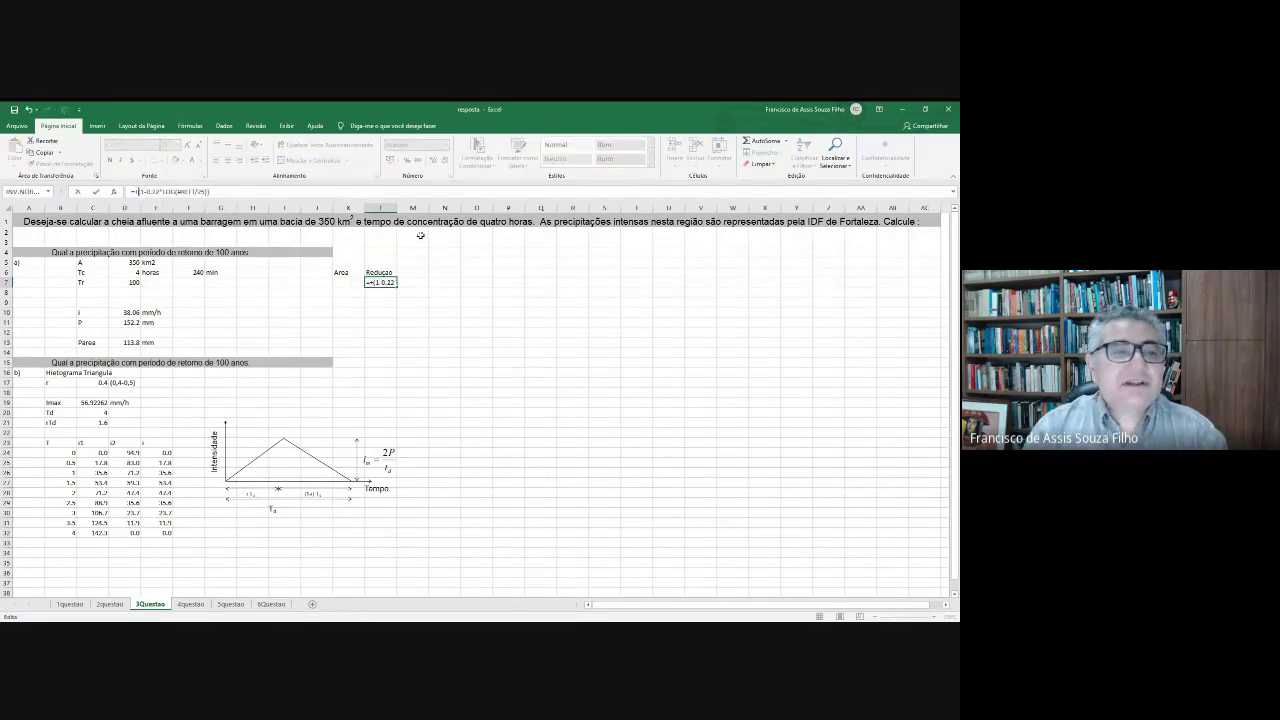
key("End")
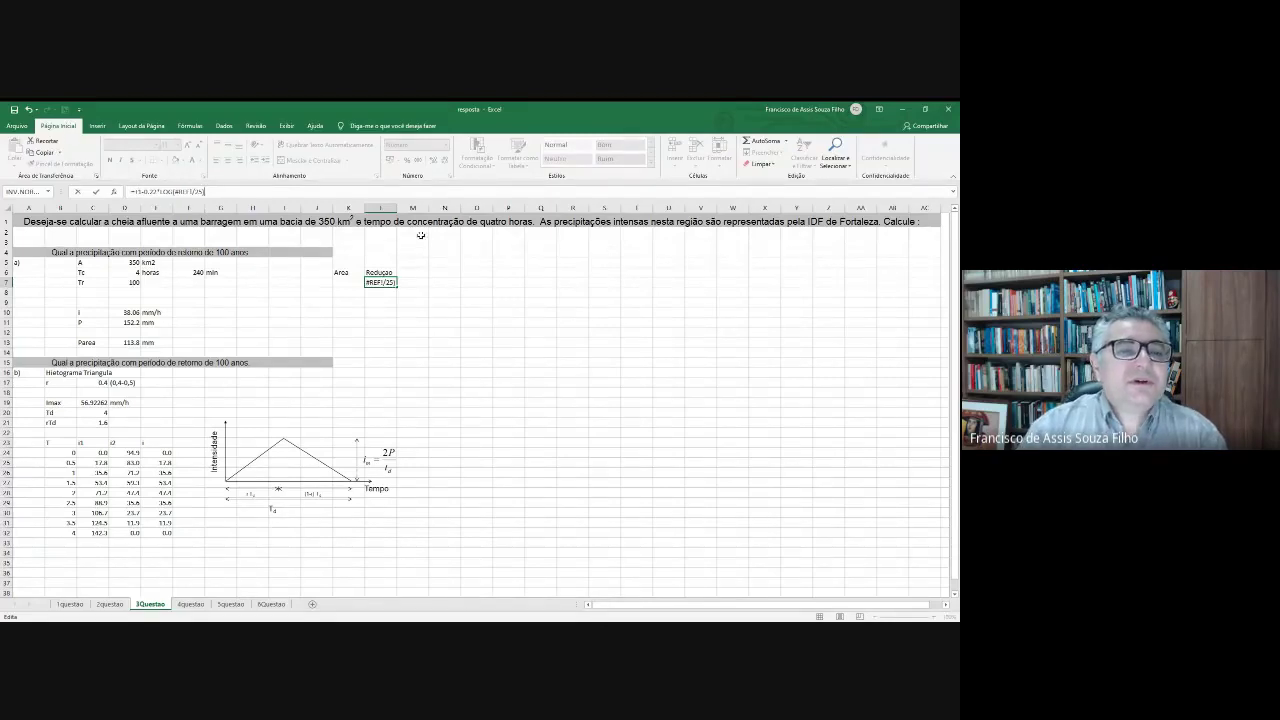
left_click(410, 298)
Enter 25 in K7 as the first area of the reduction table.
left_click(346, 283)
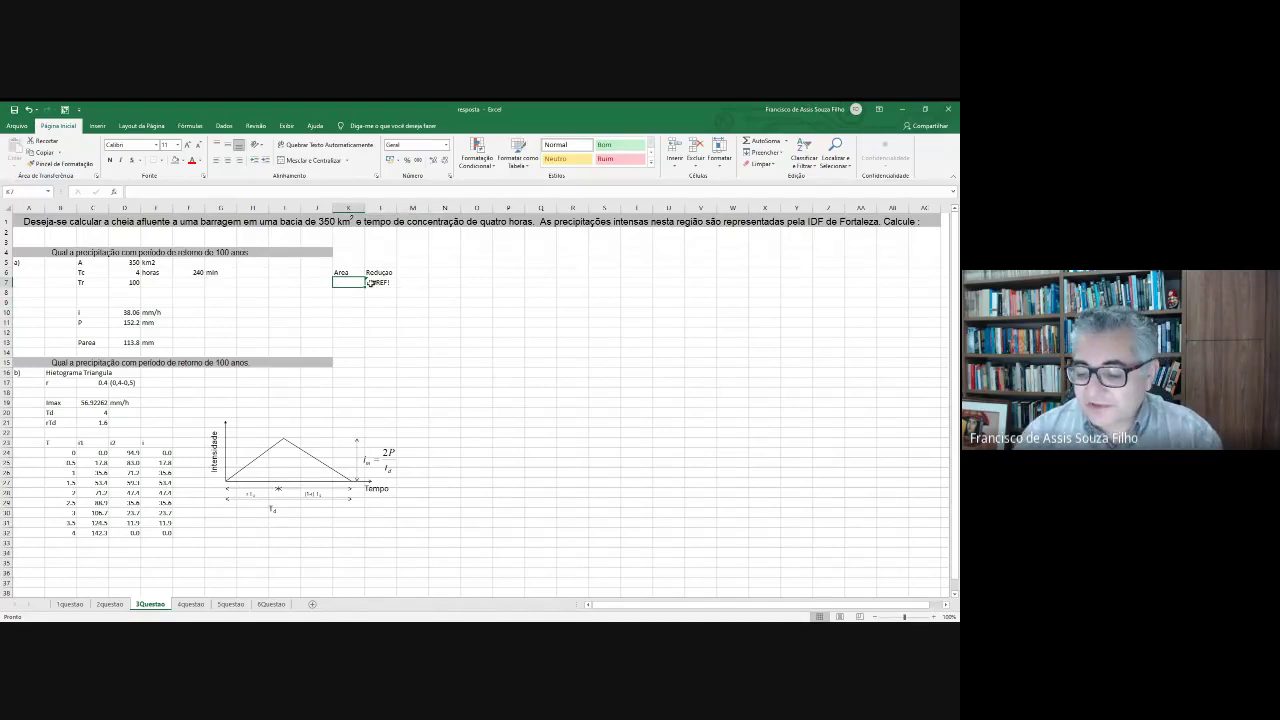
type("30")
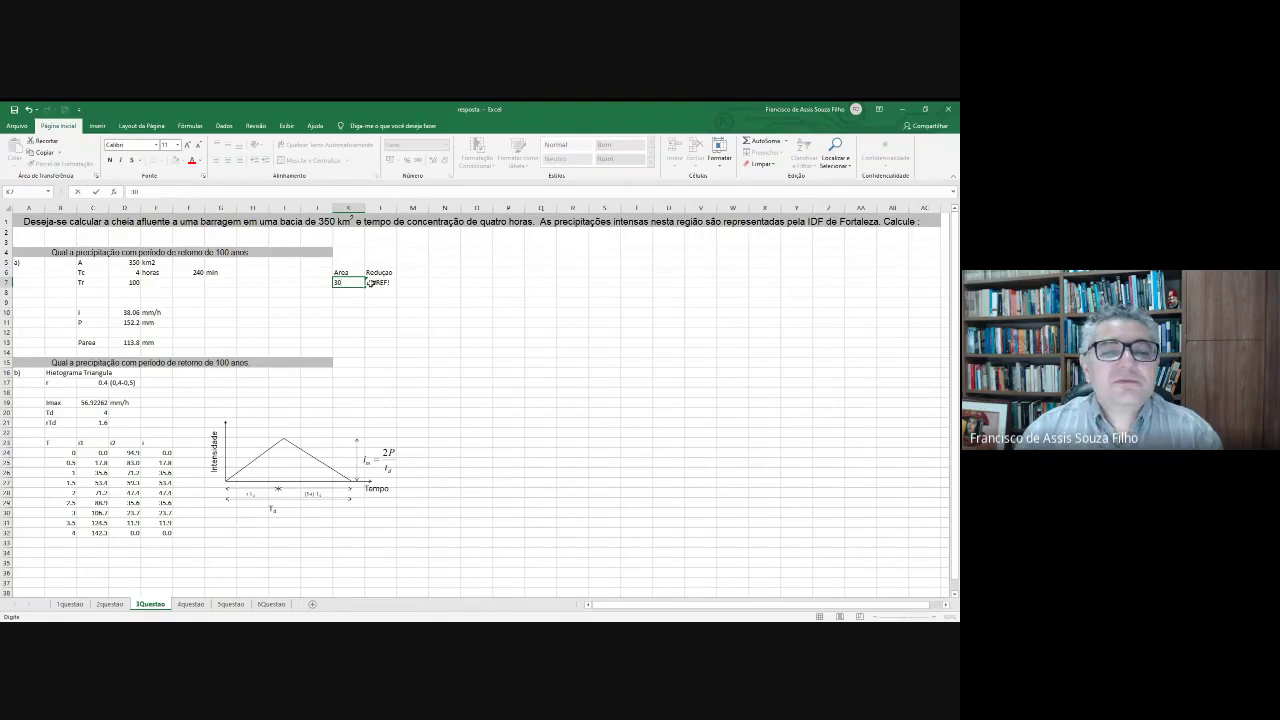
key("BackSpace")
key("BackSpace")
type("25")
key("Return")
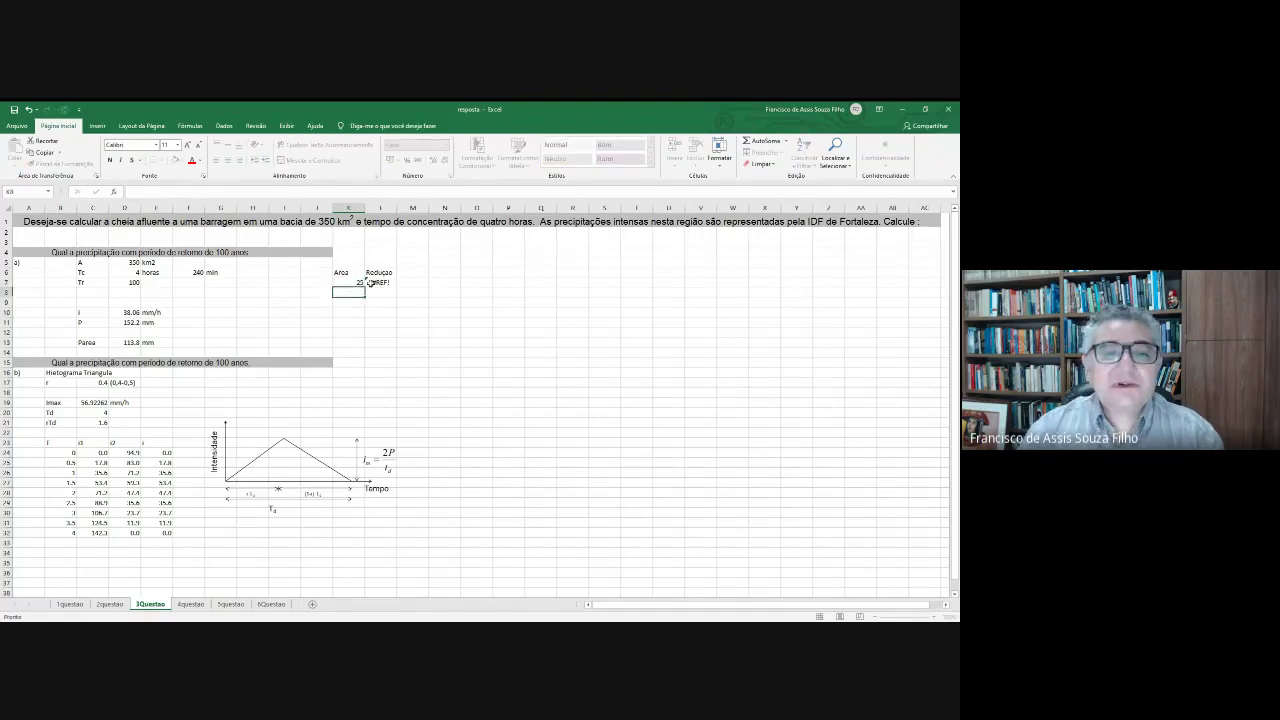
Replace the broken reference in L7 with K7, so the reduction formula reads 1-0,22*LOG(K7/25).
left_click(375, 283)
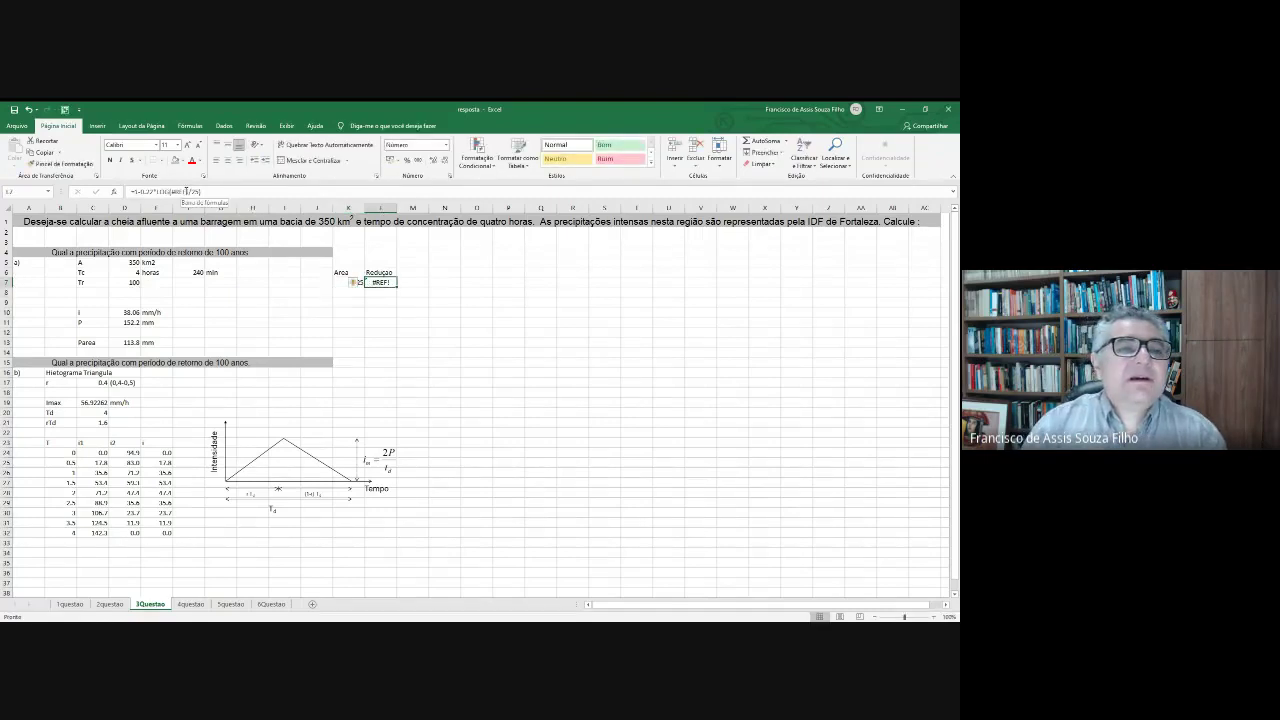
left_click(195, 191)
key("BackSpace")
key("BackSpace")
key("BackSpace")
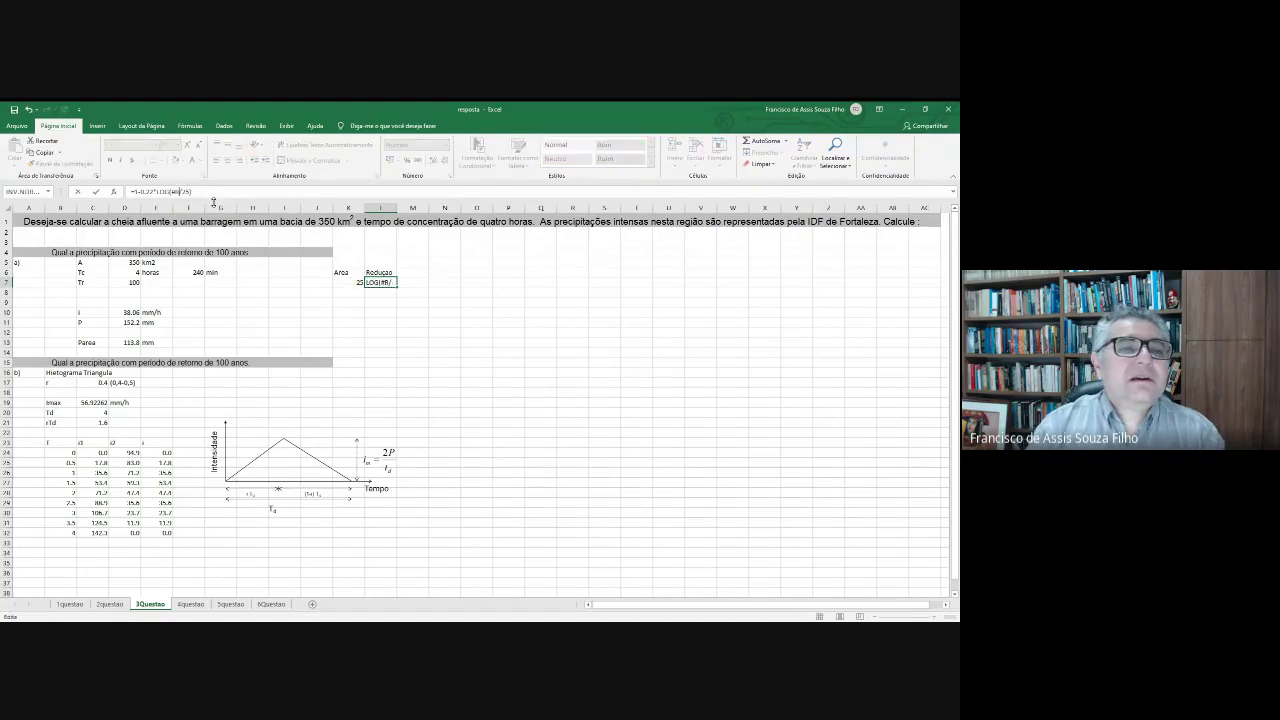
key("BackSpace")
key("BackSpace")
left_click(355, 283)
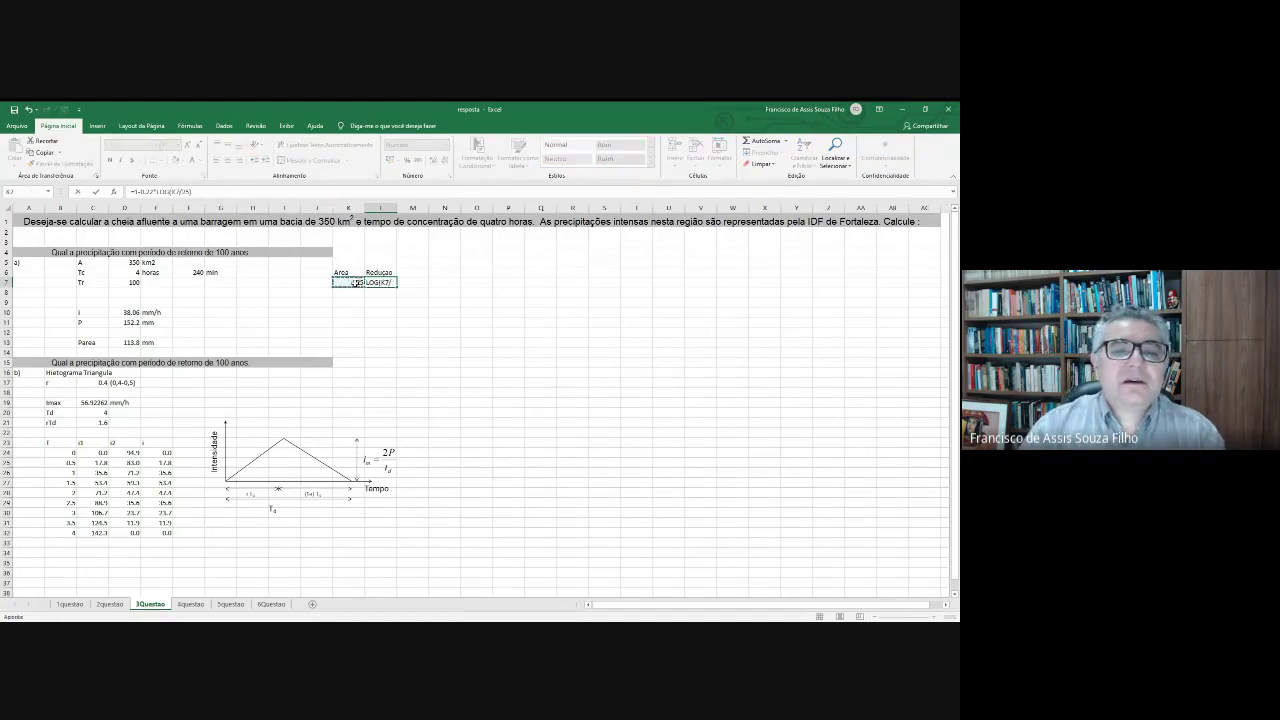
key("Return")
Enter the areas 25, 50, 75, 100 and 200 in K7:K11 of the reduction table.
left_click(355, 283)
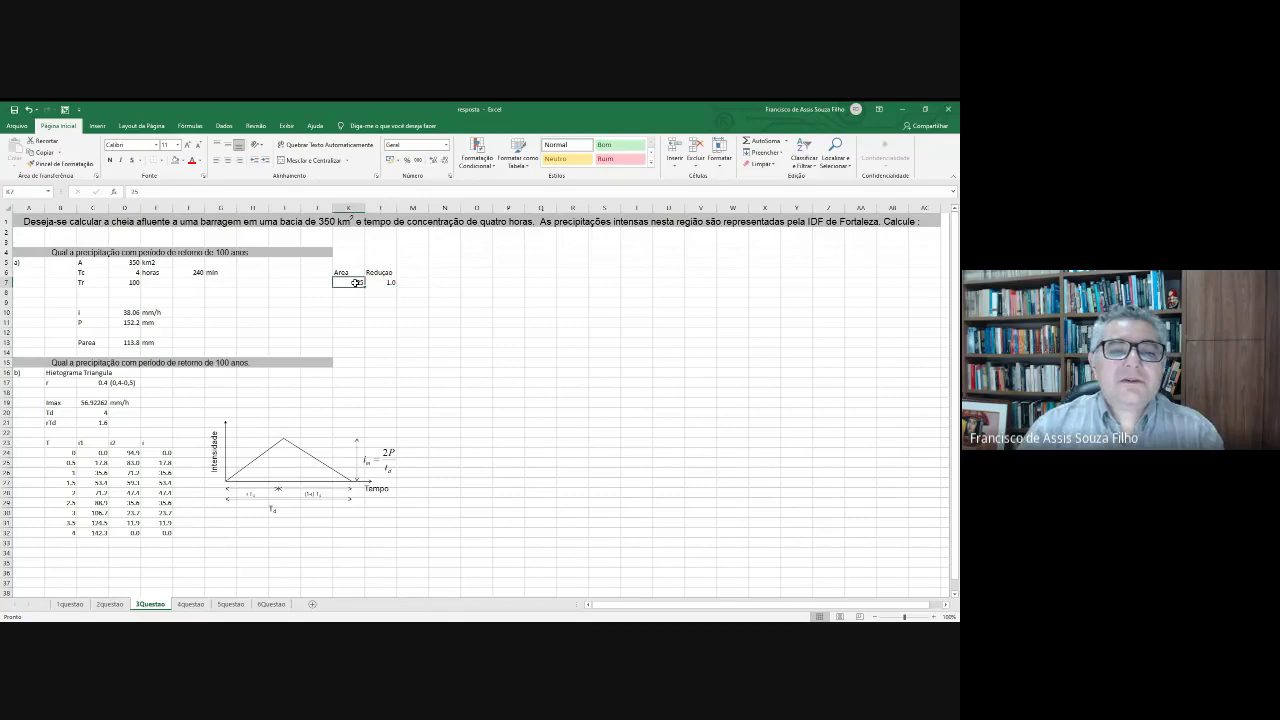
type("25")
key("Return")
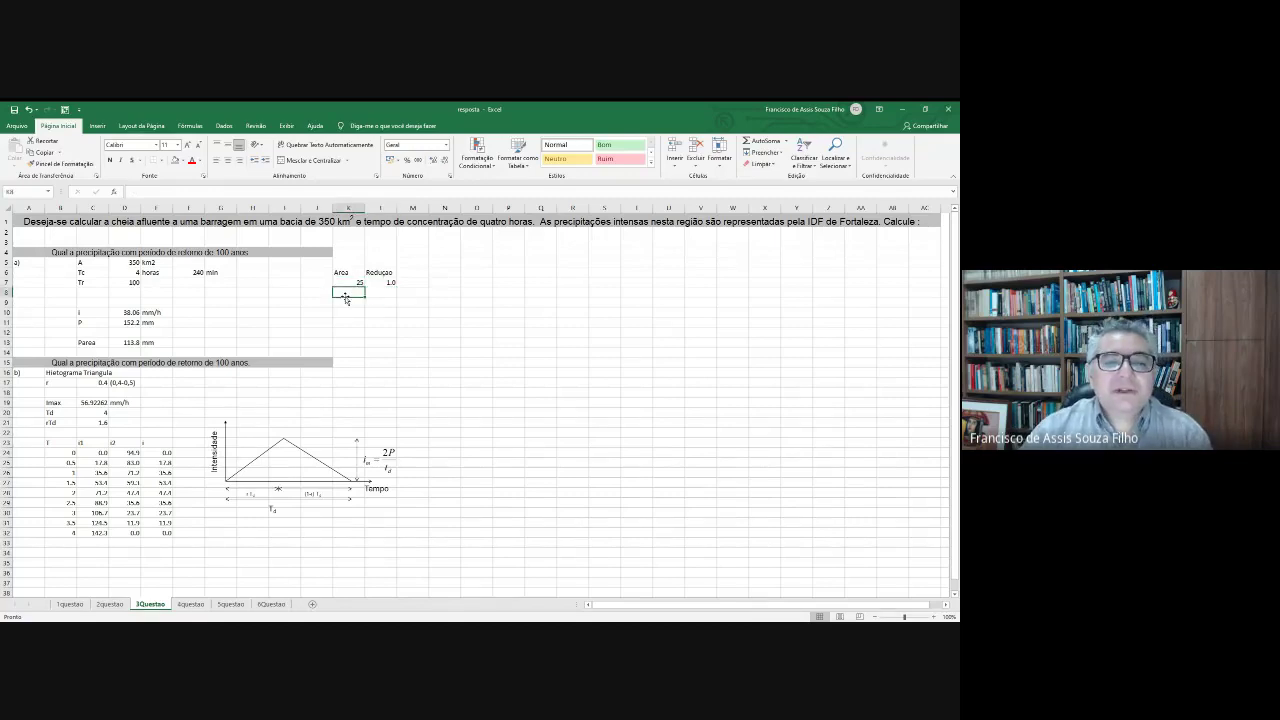
type("50")
key("Return")
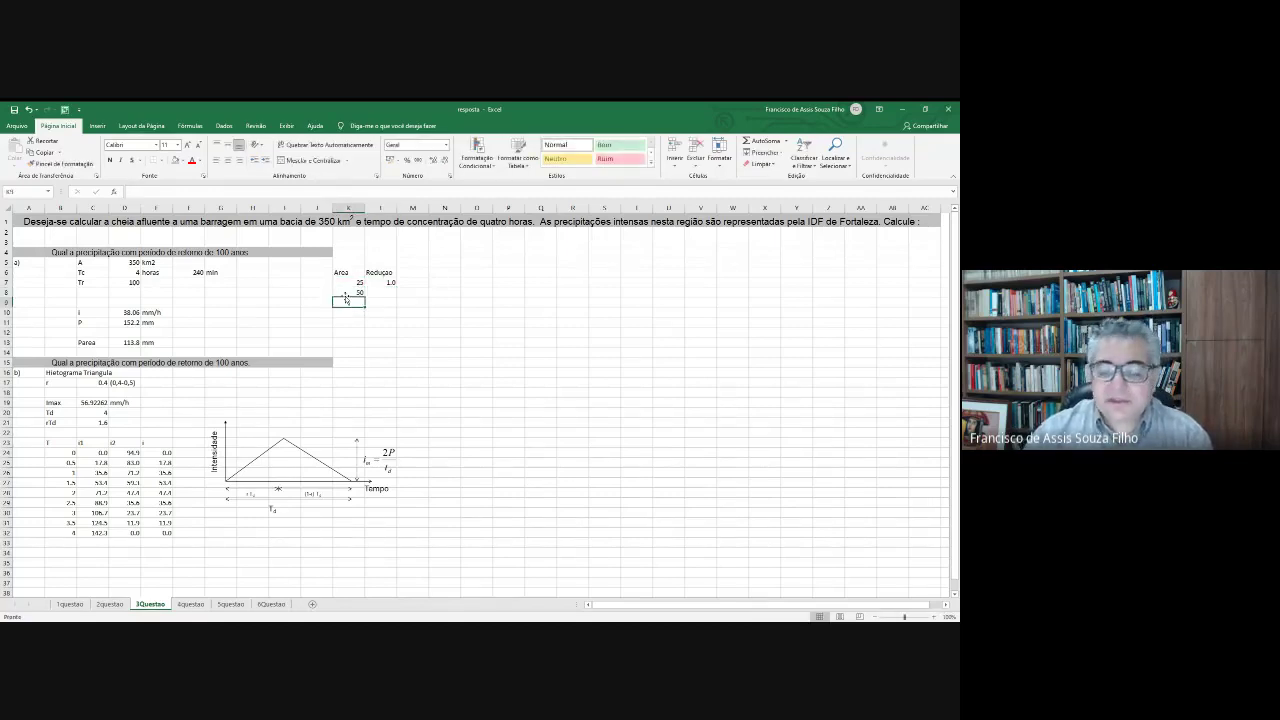
type("75")
key("Return")
type("100")
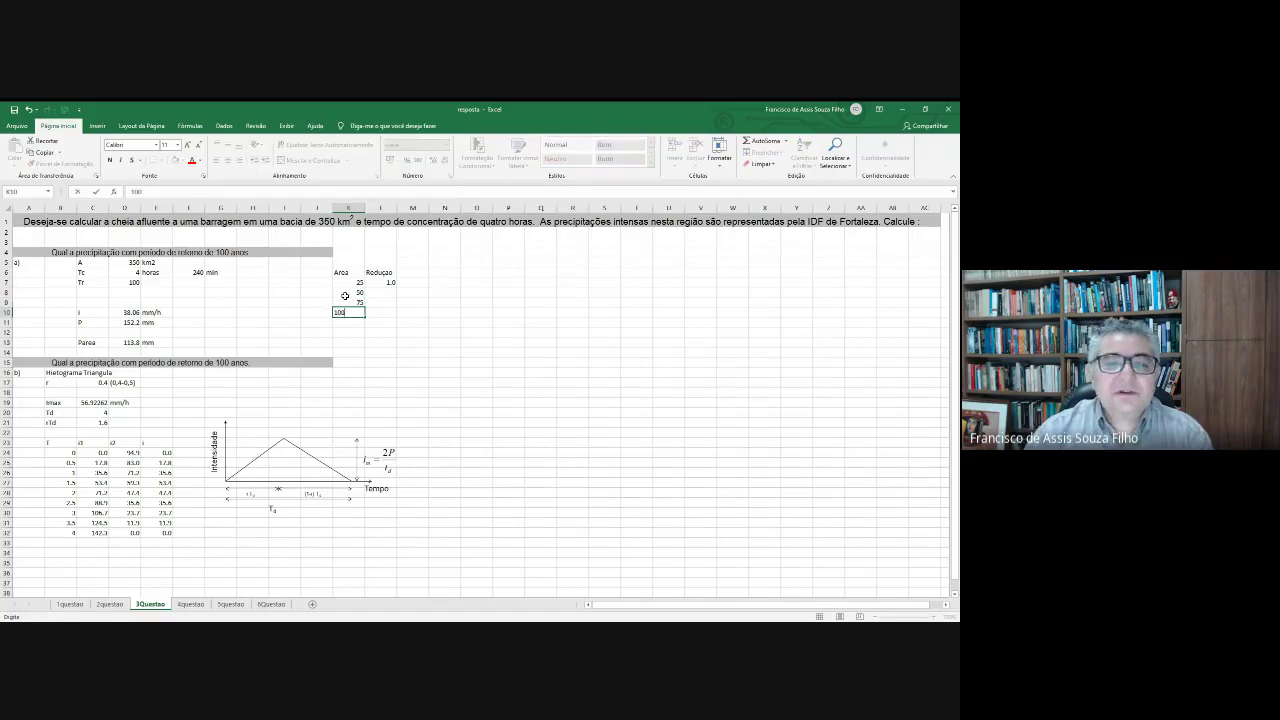
key("Return")
type("200")
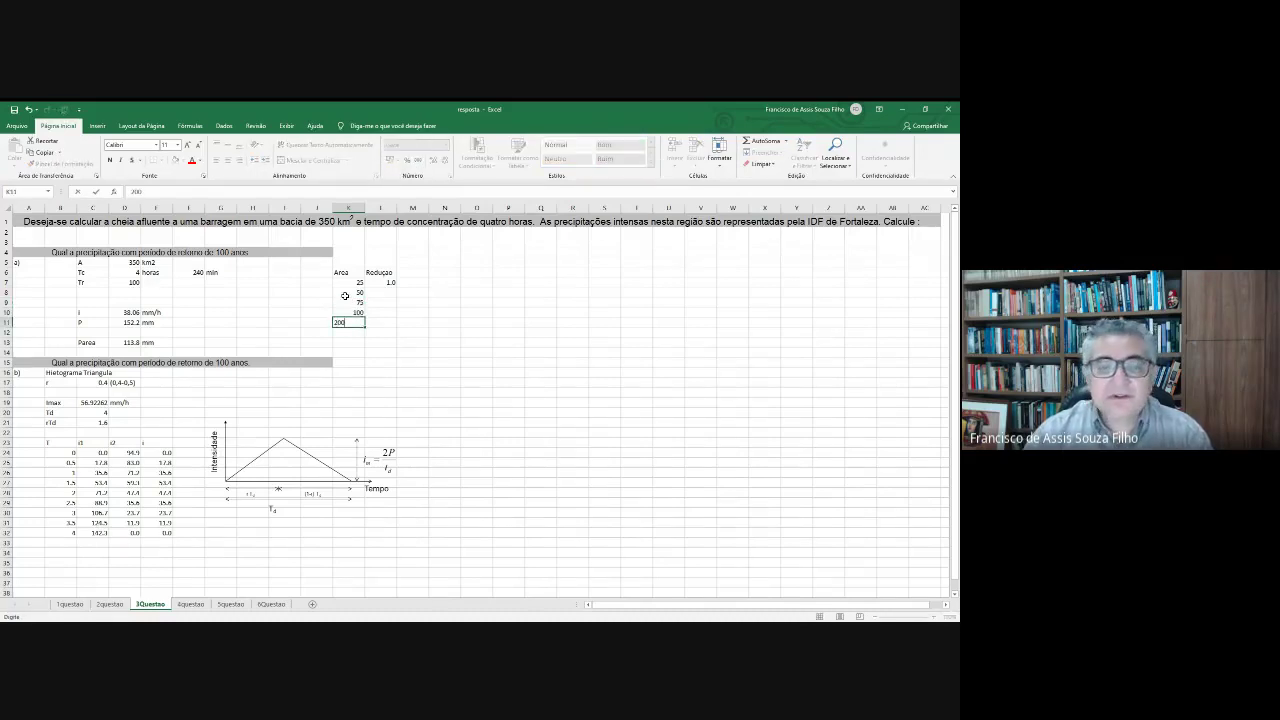
key("Return")
Continue the Area column with 300, 500 and 1000 in K12:K14.
type("600")
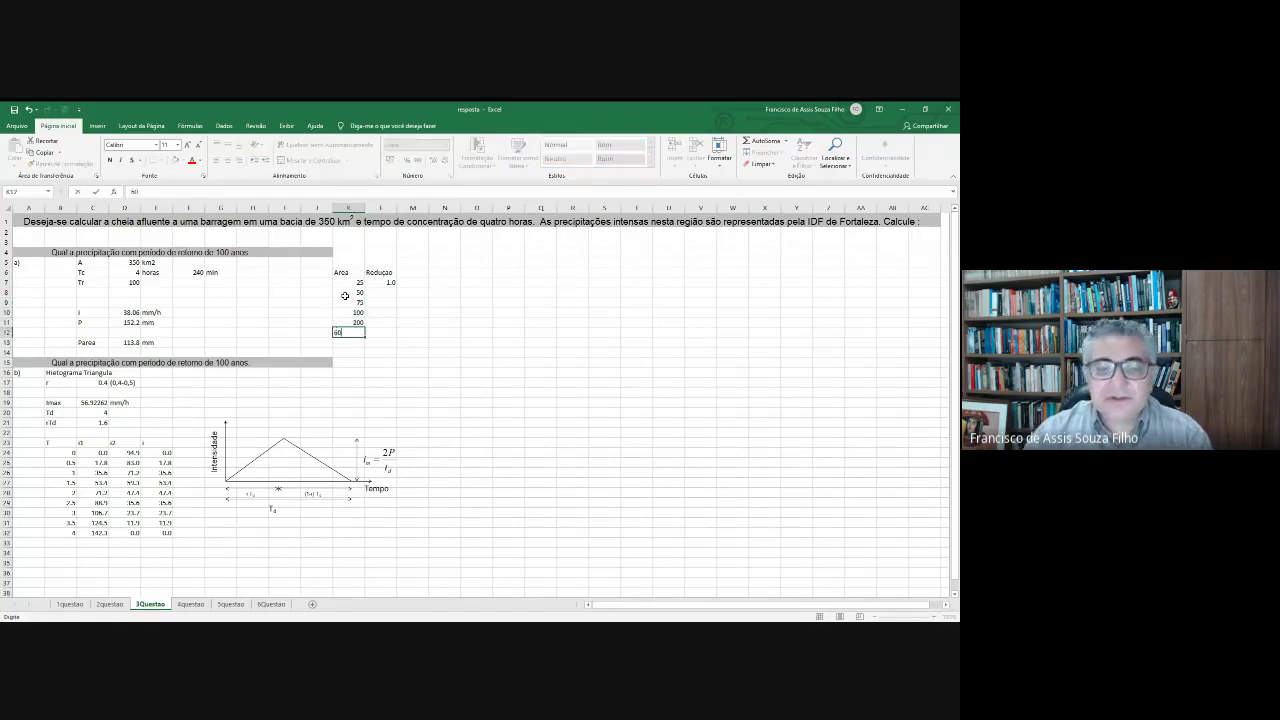
key("Return")
key("Up")
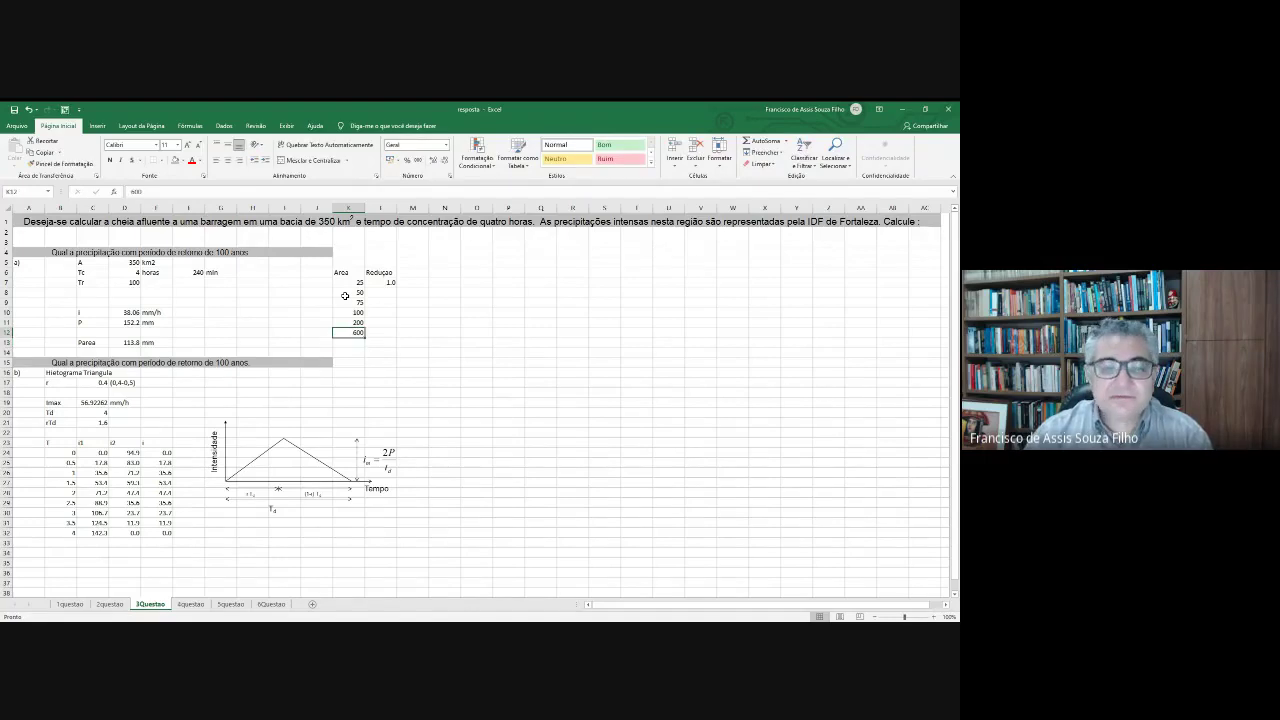
type("300")
key("Return")
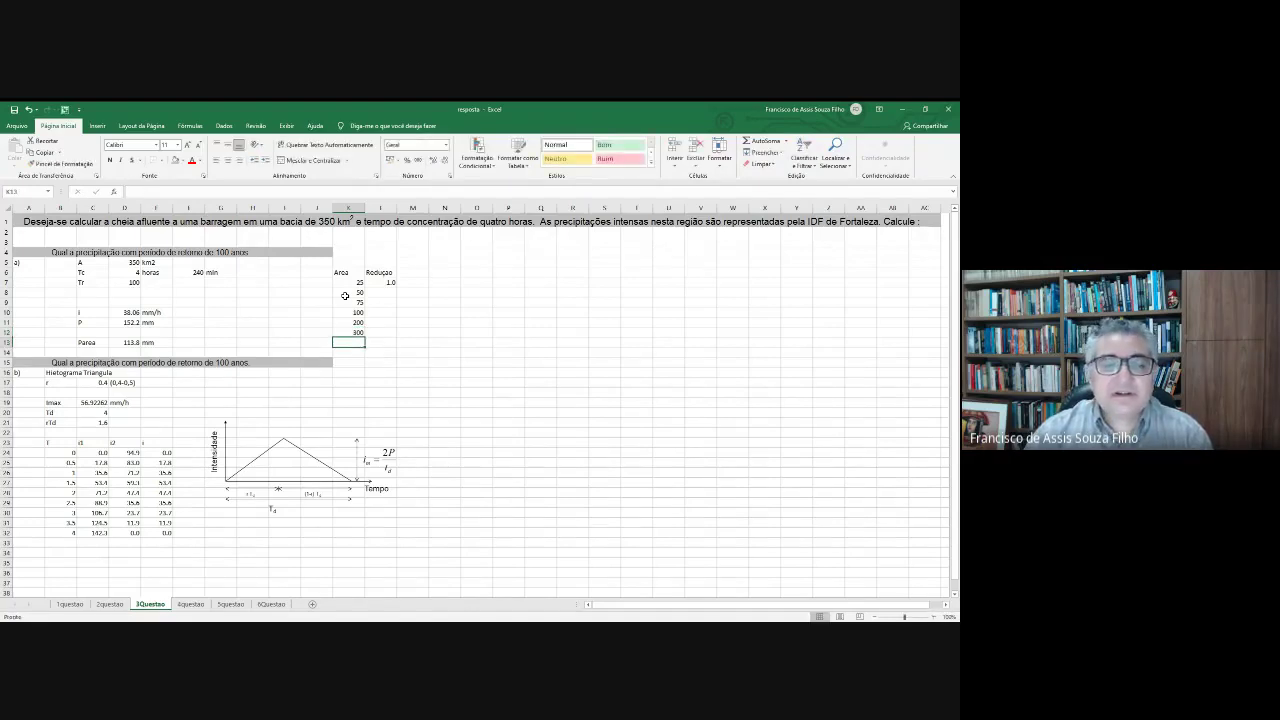
type("5000")
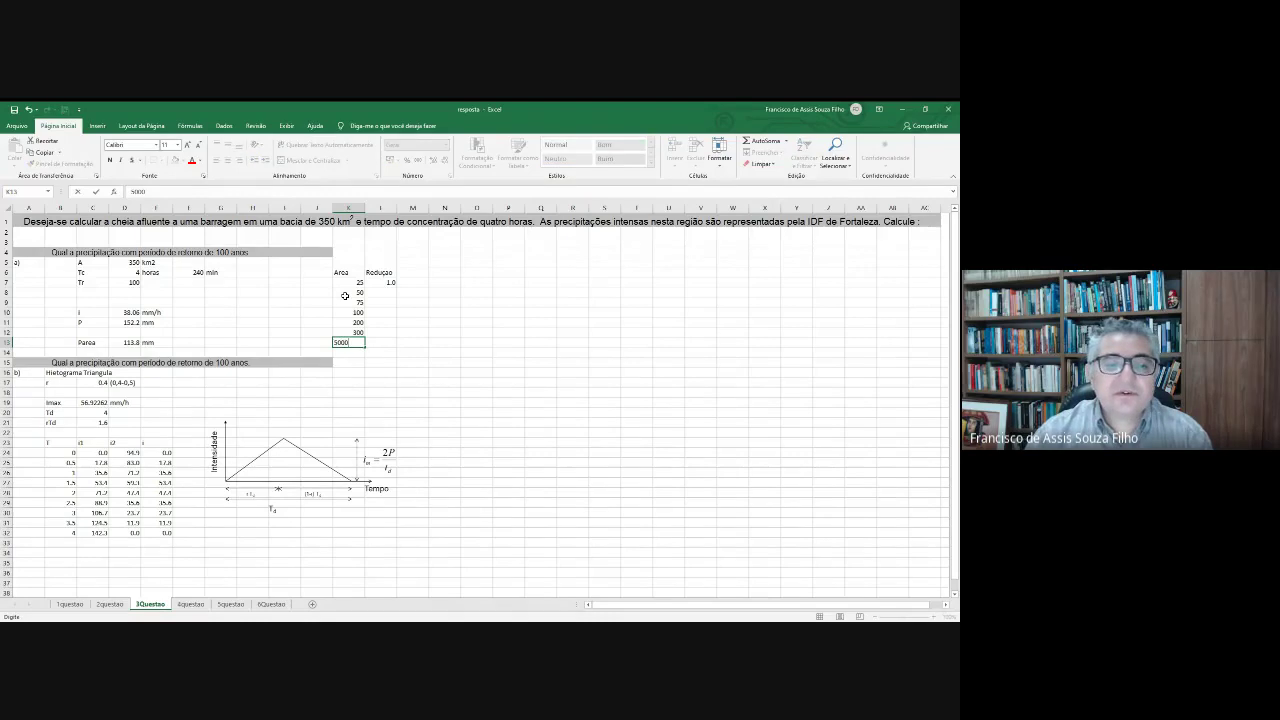
key("Return")
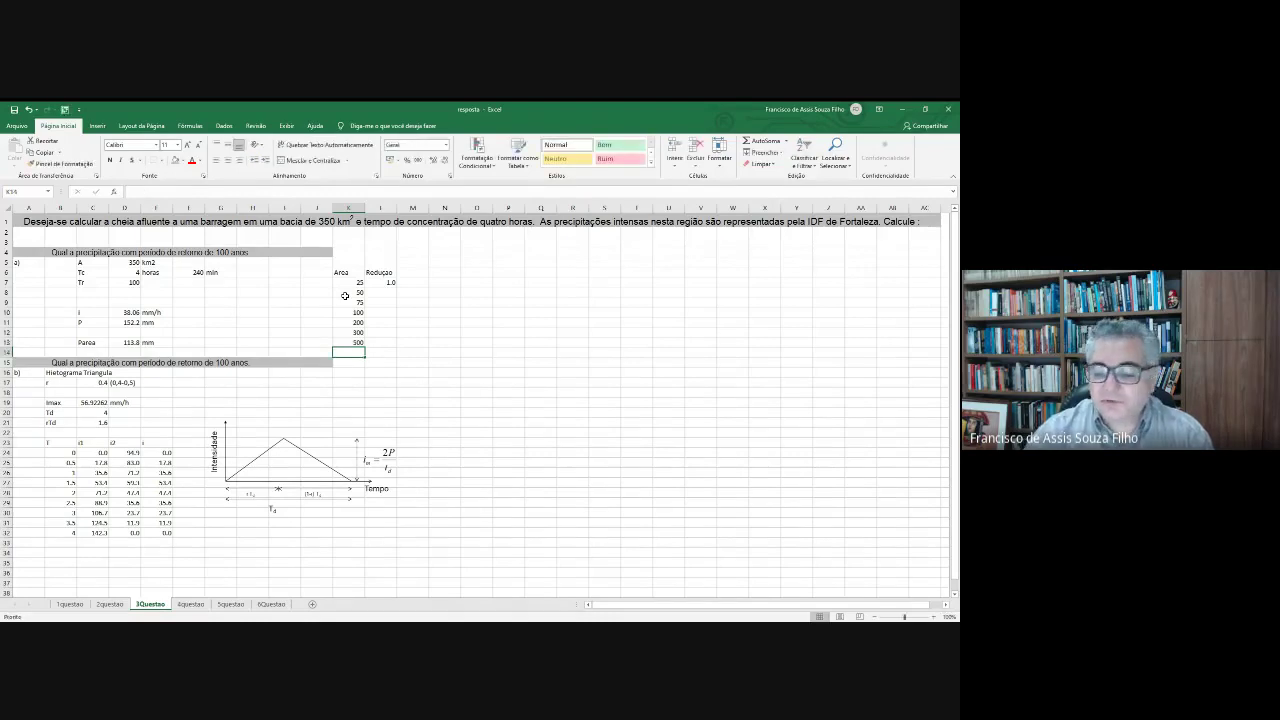
type("1000")
key("Return")
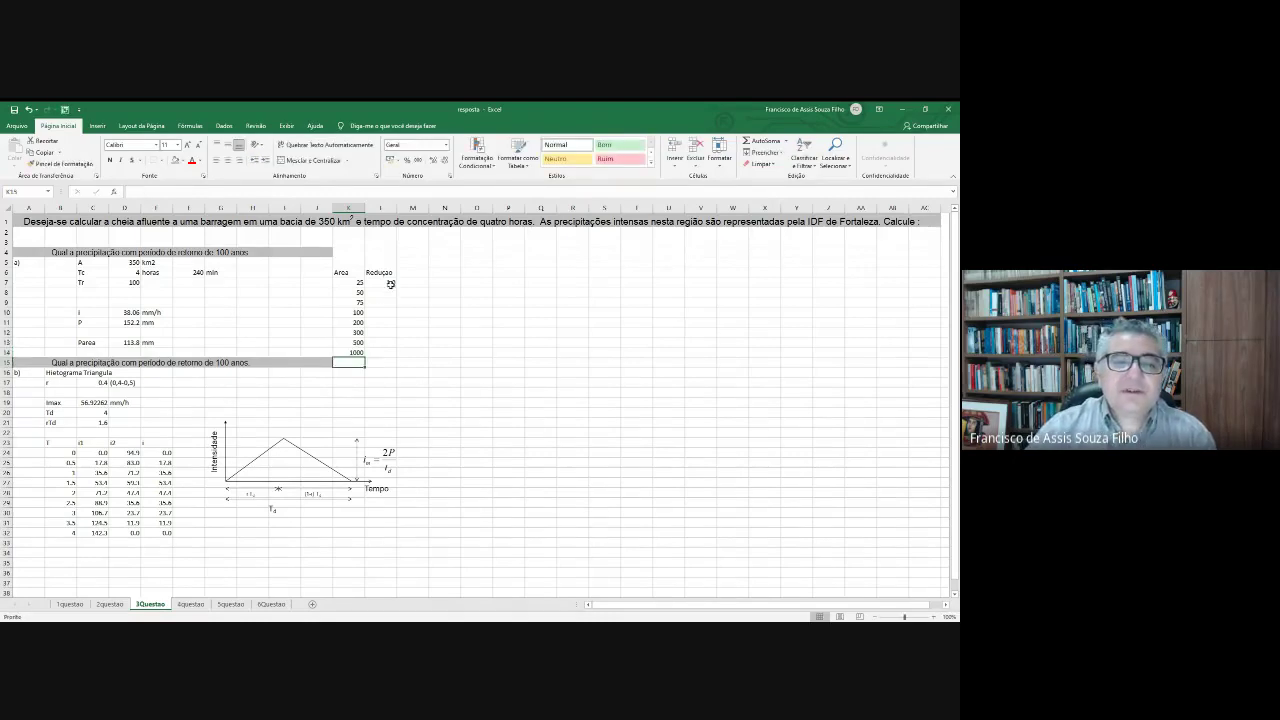
Fill the Redução formula from L7 down to L14, and add an area of 10000 in K15.
left_click(390, 284)
double_click(397, 287)
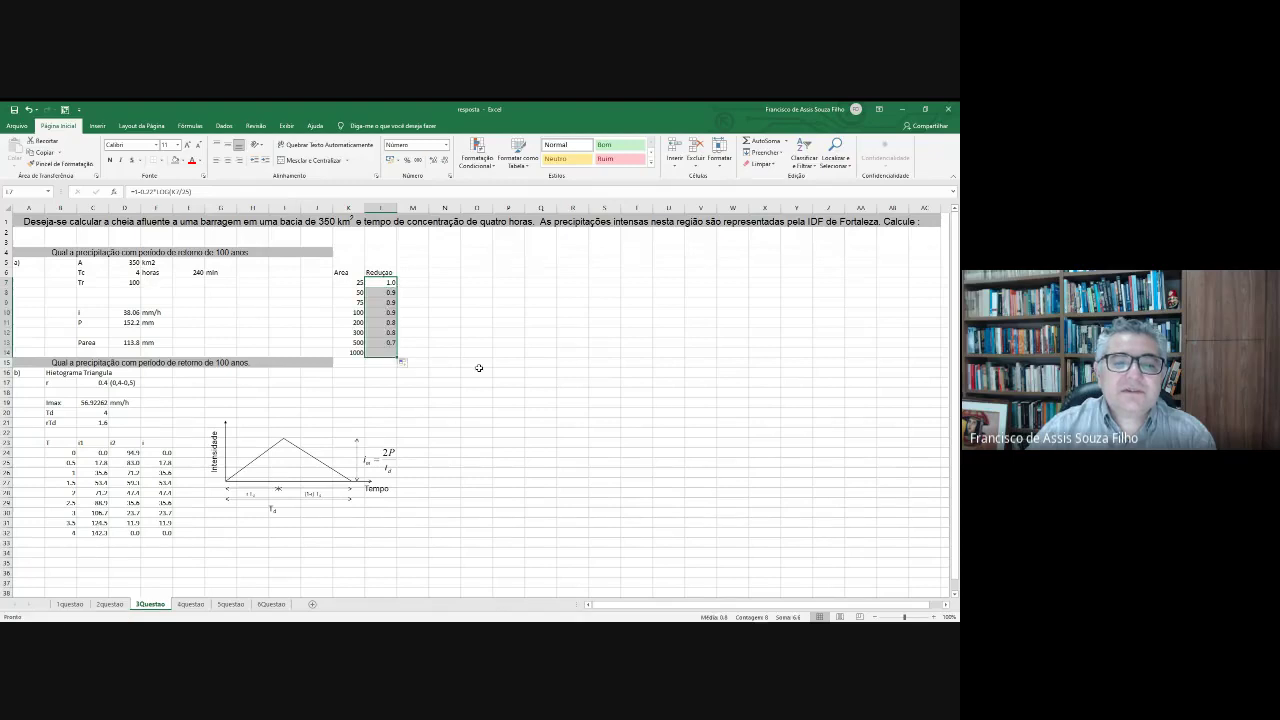
left_click(355, 365)
type("10000")
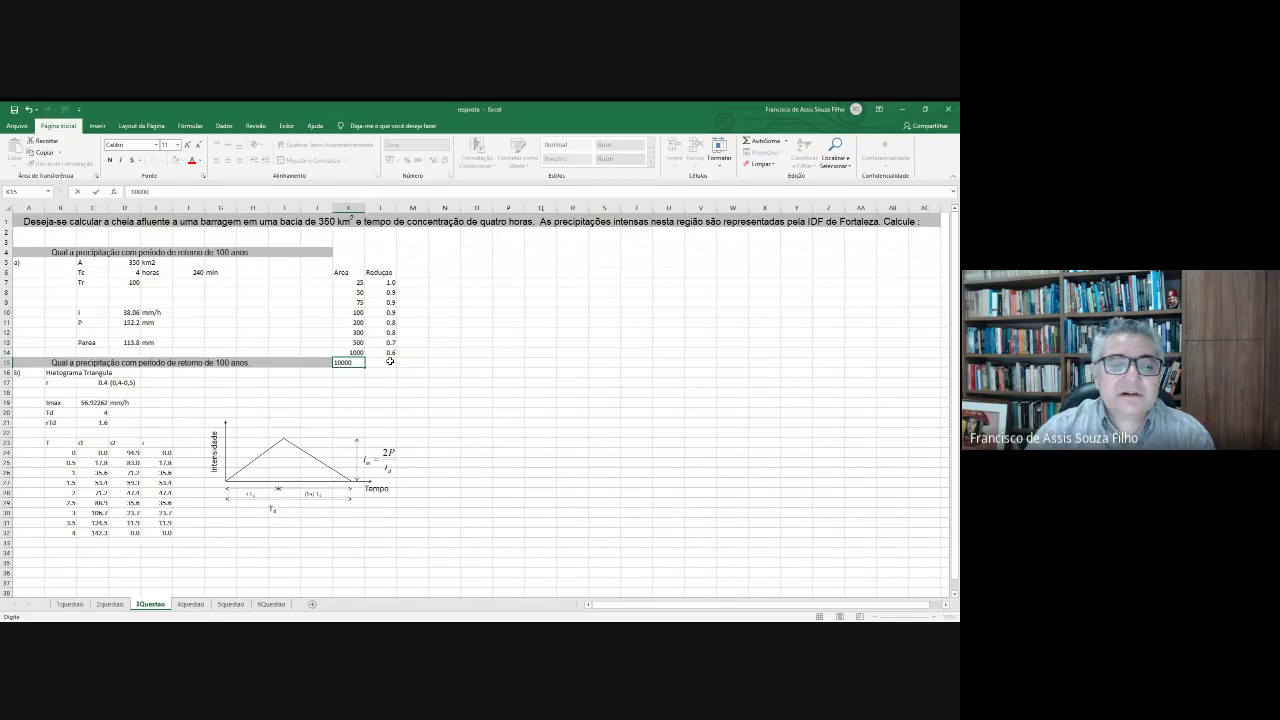
key("Return")
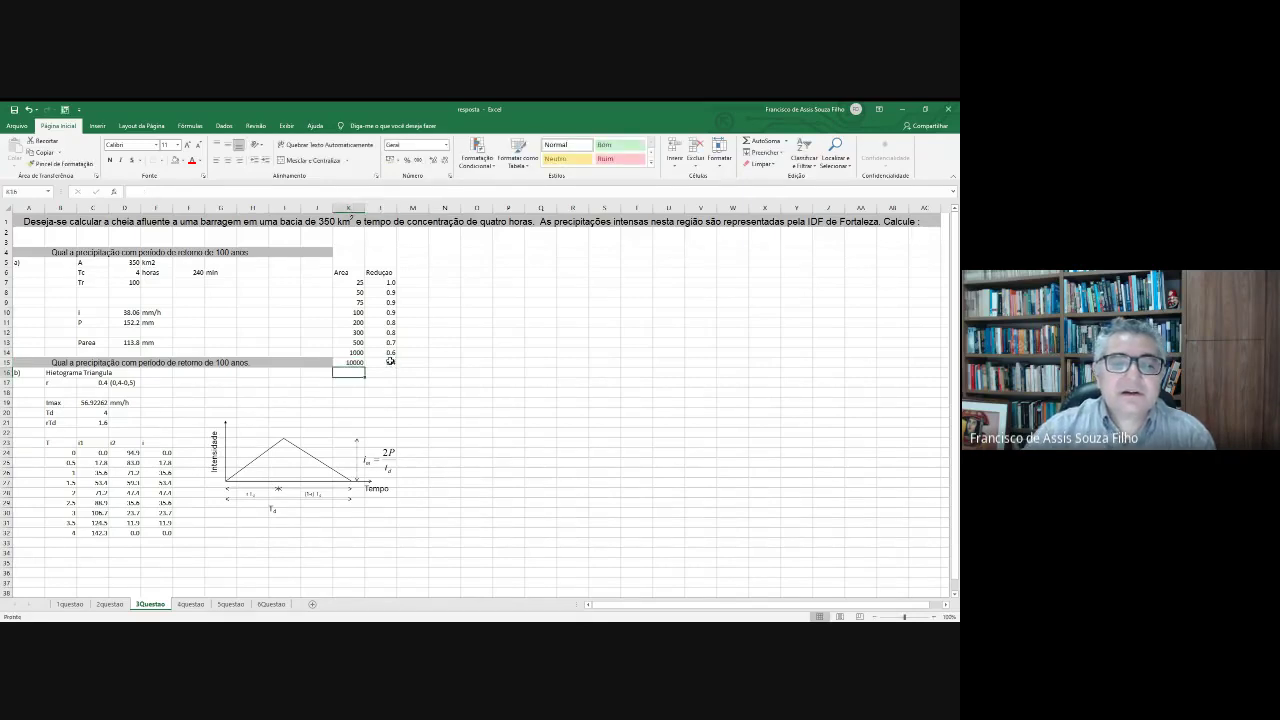
Plot the Area and Redução table K6:L15 as a smooth-line scatter chart without markers, and place it clear of the table.
left_click_drag(341, 272, 385, 362)
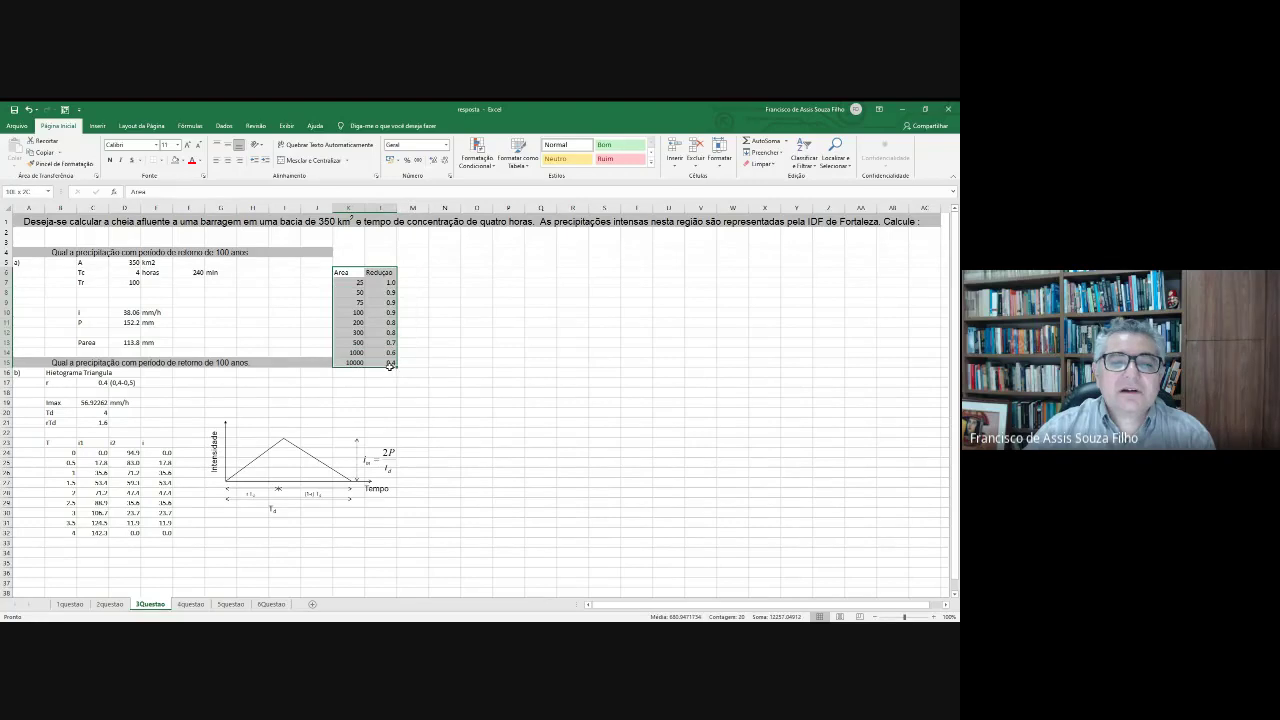
left_click(97, 126)
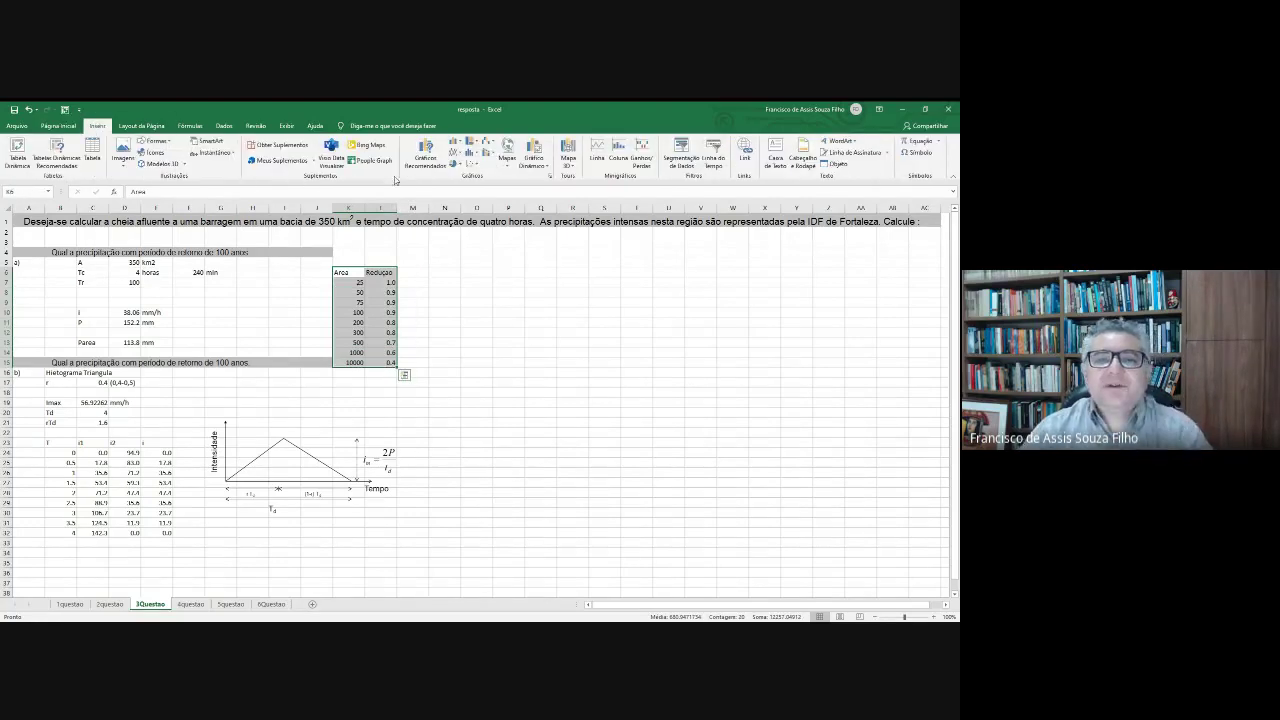
left_click(473, 165)
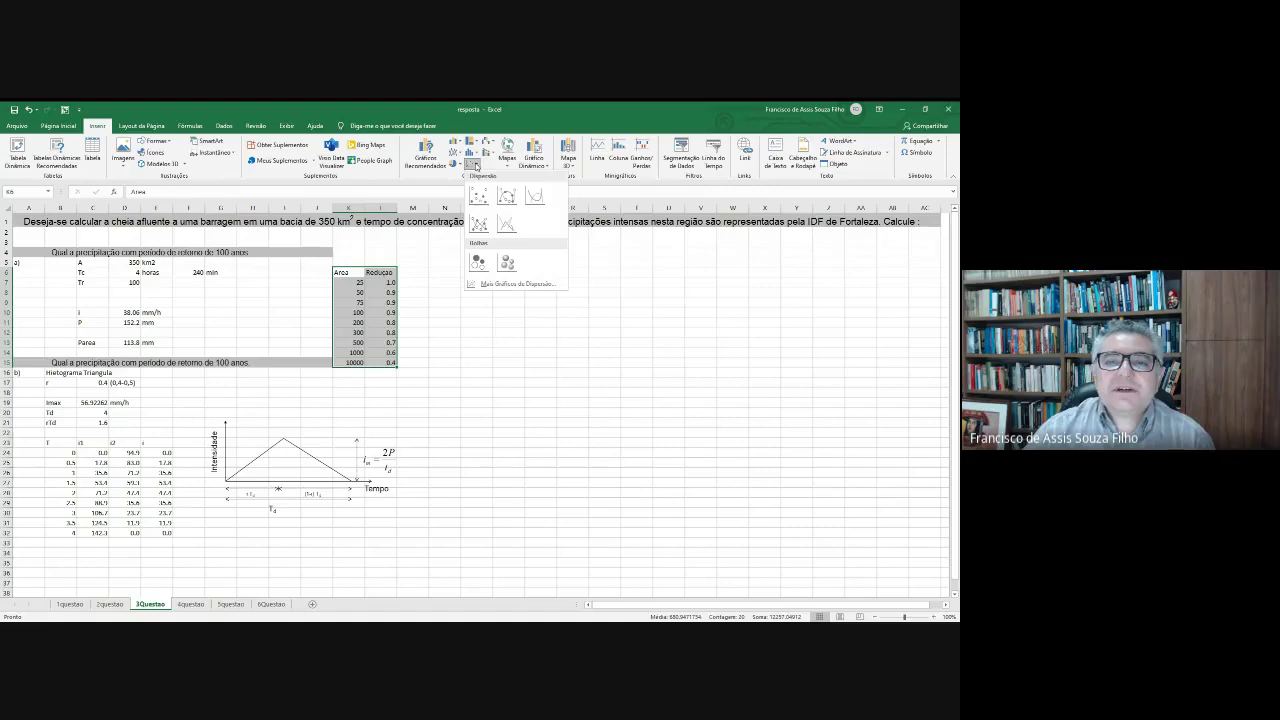
left_click(537, 197)
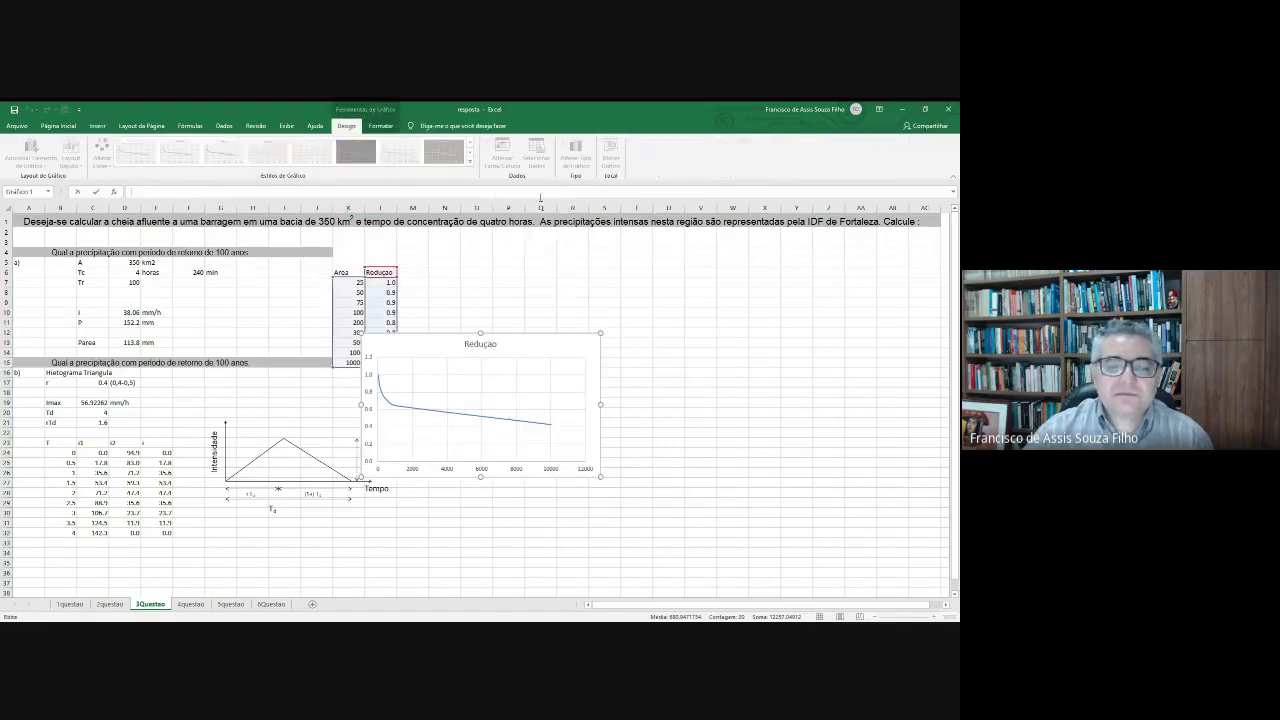
left_click(703, 389)
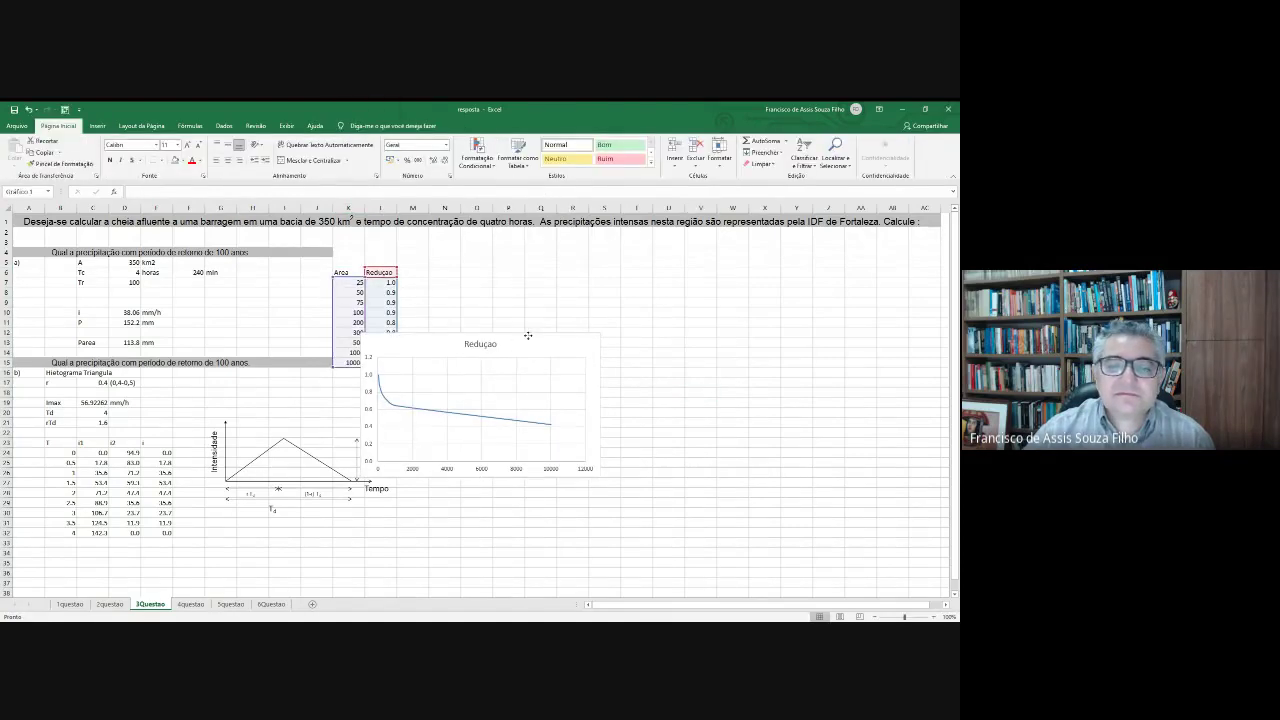
left_click_drag(555, 333, 658, 262)
left_click(658, 260)
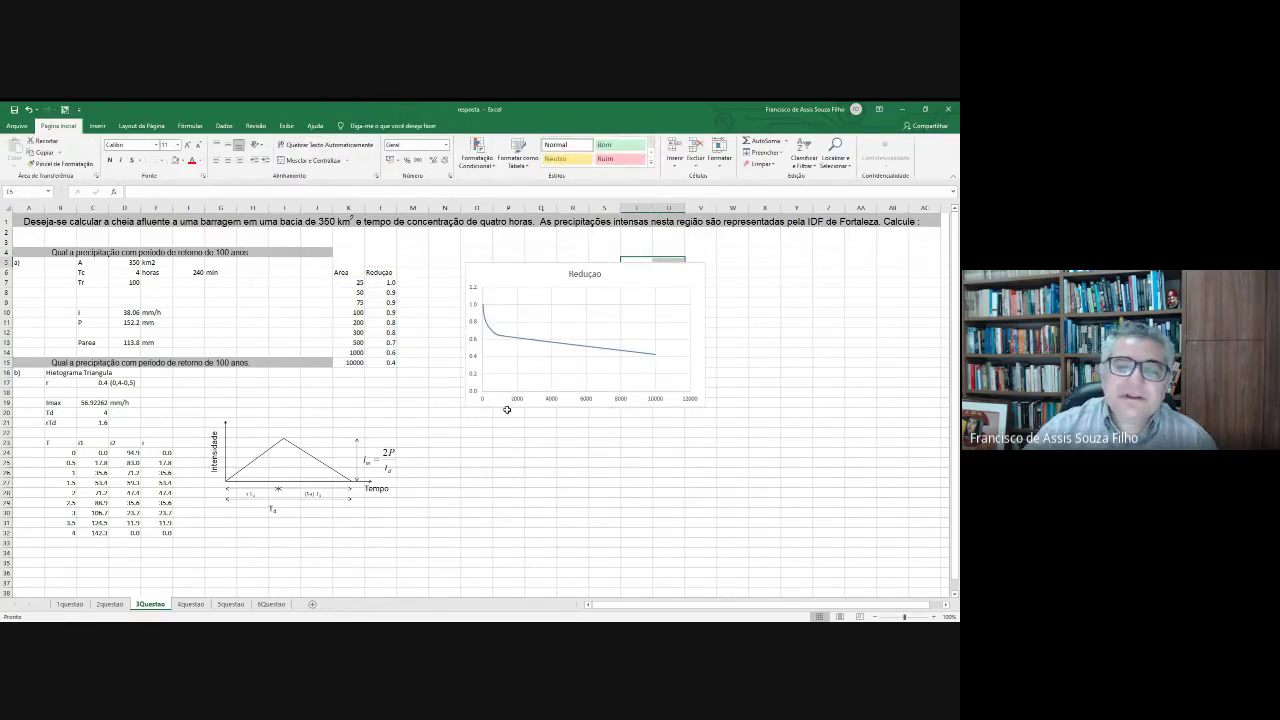
Set the last two areas of the reduction table to 750 in K14 and 1000 in K15.
left_click(356, 353)
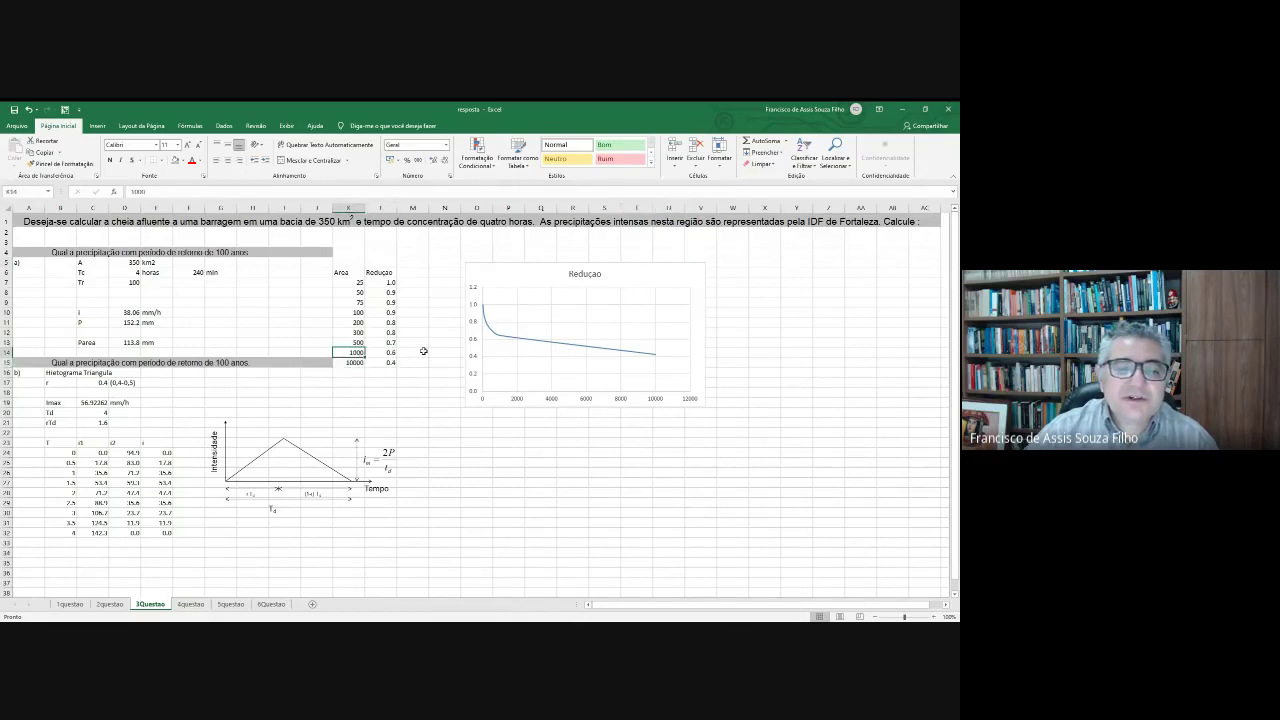
type("750")
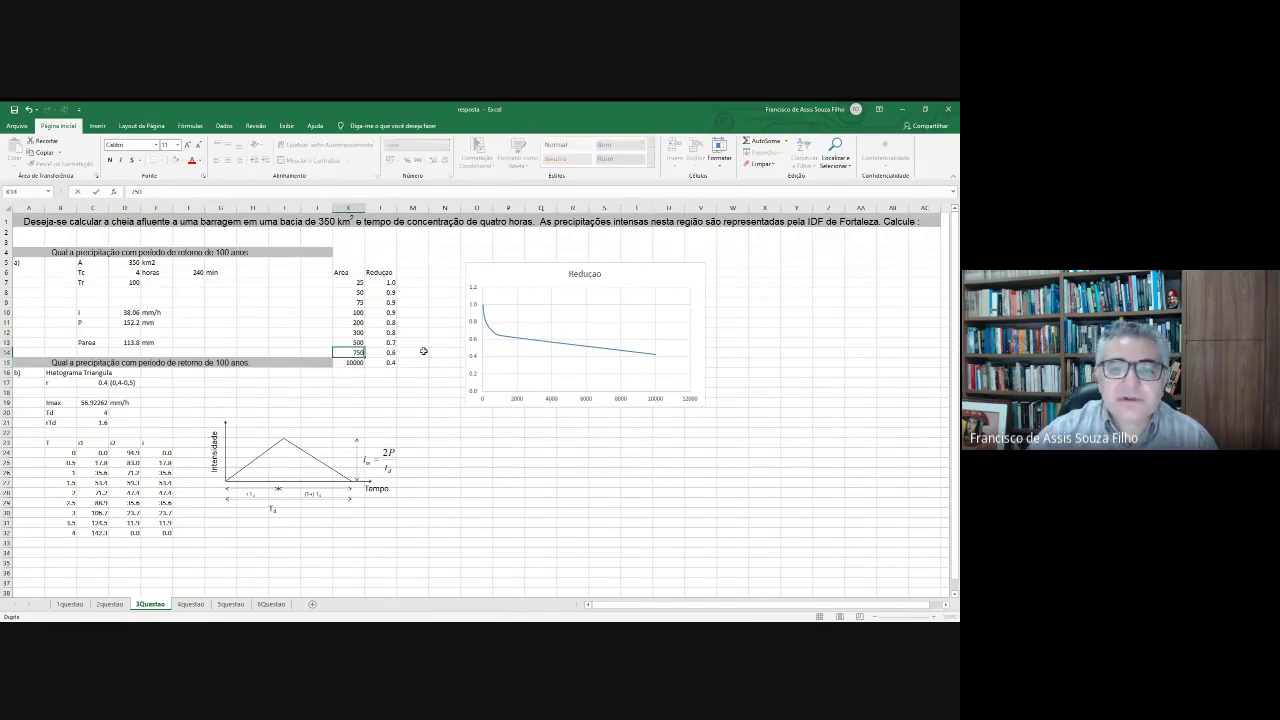
key("Return")
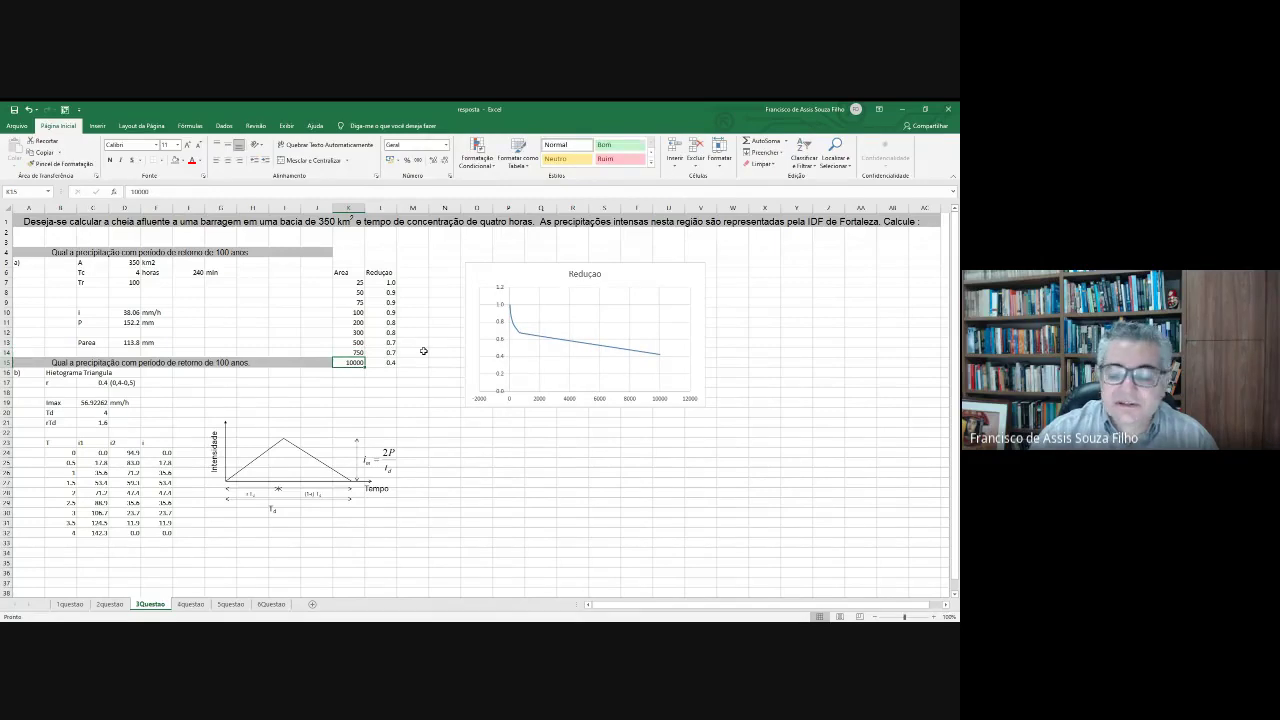
type("1000")
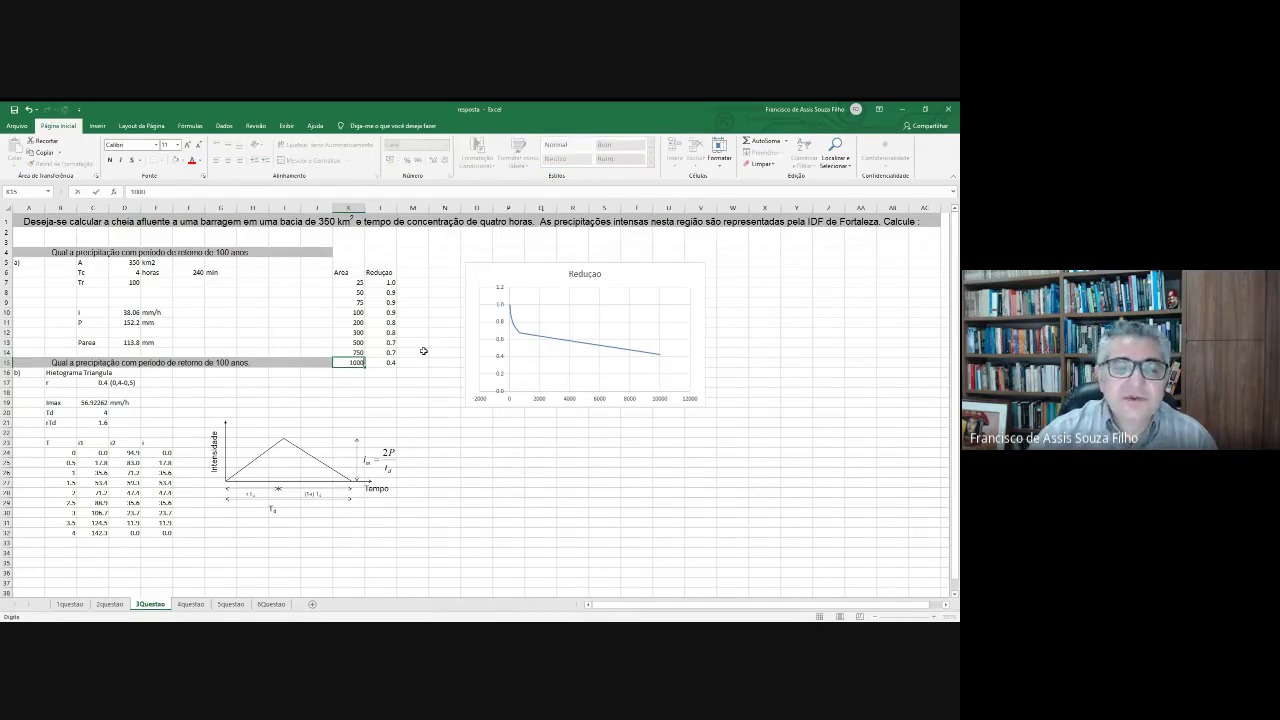
key("Return")
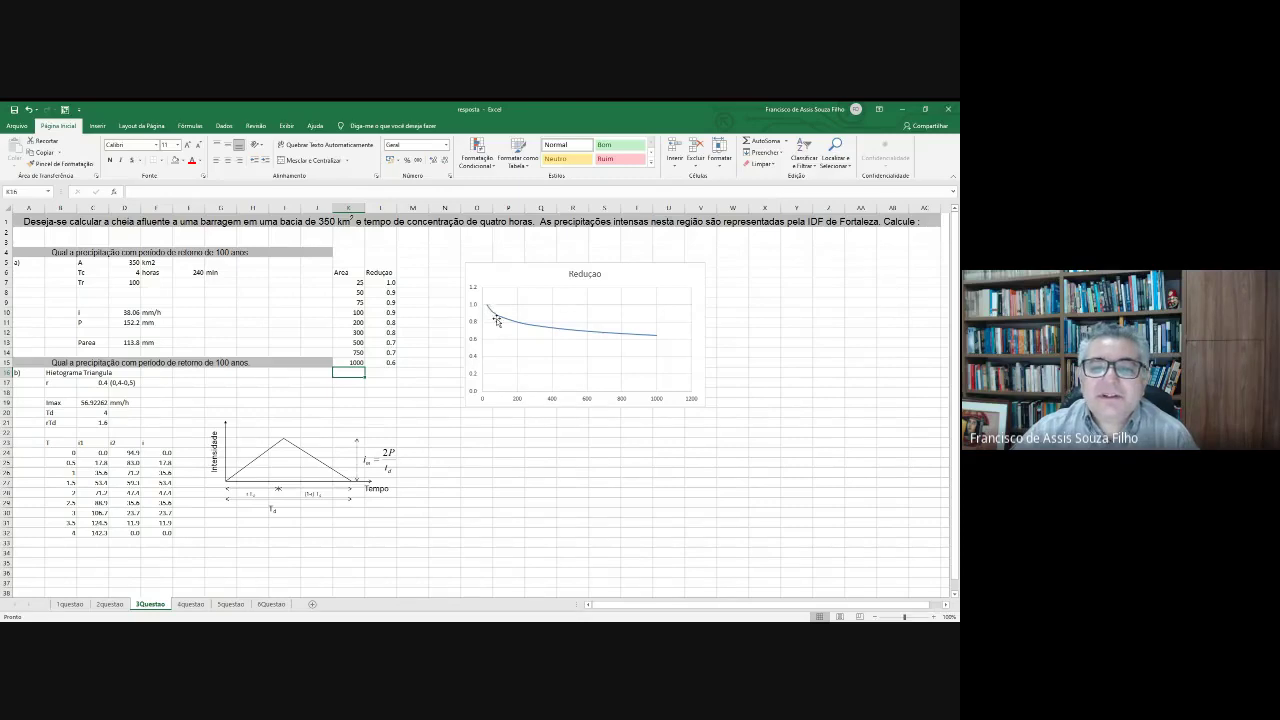
Move the whole Area and Redução table up one row so that it occupies K5:L14.
left_click_drag(341, 275, 390, 363)
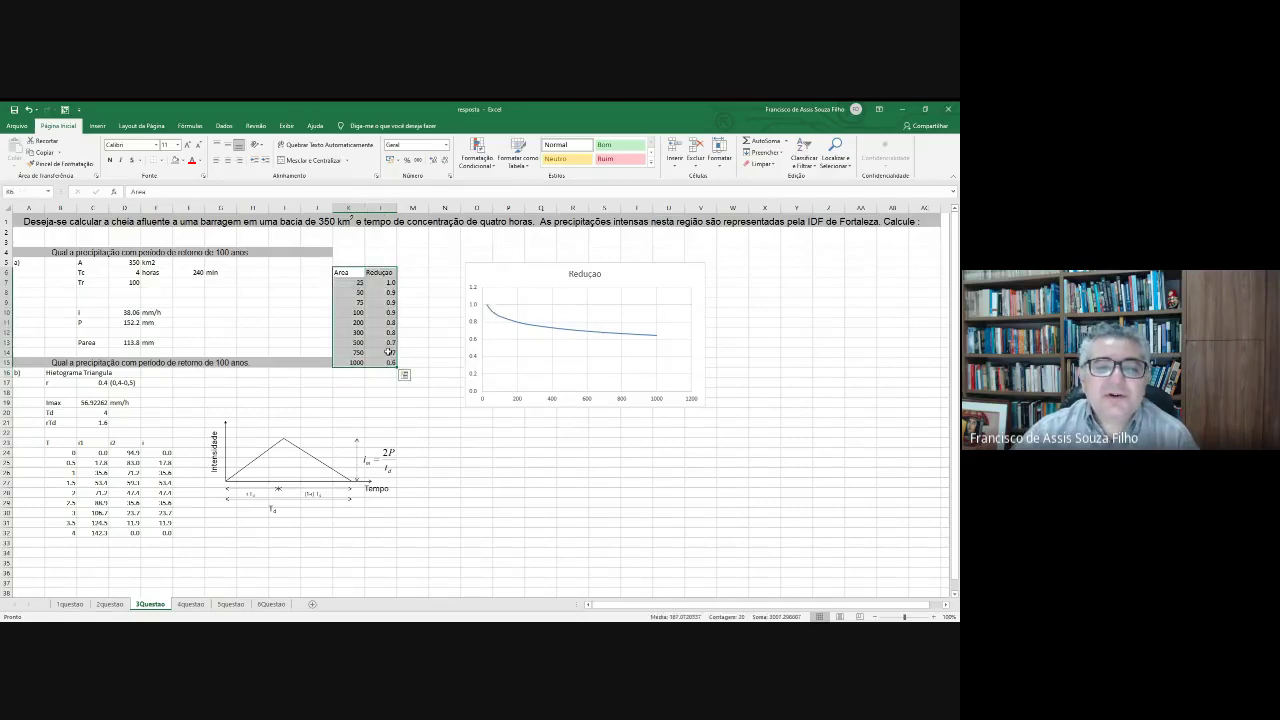
left_click_drag(368, 270, 386, 262)
left_click(388, 265)
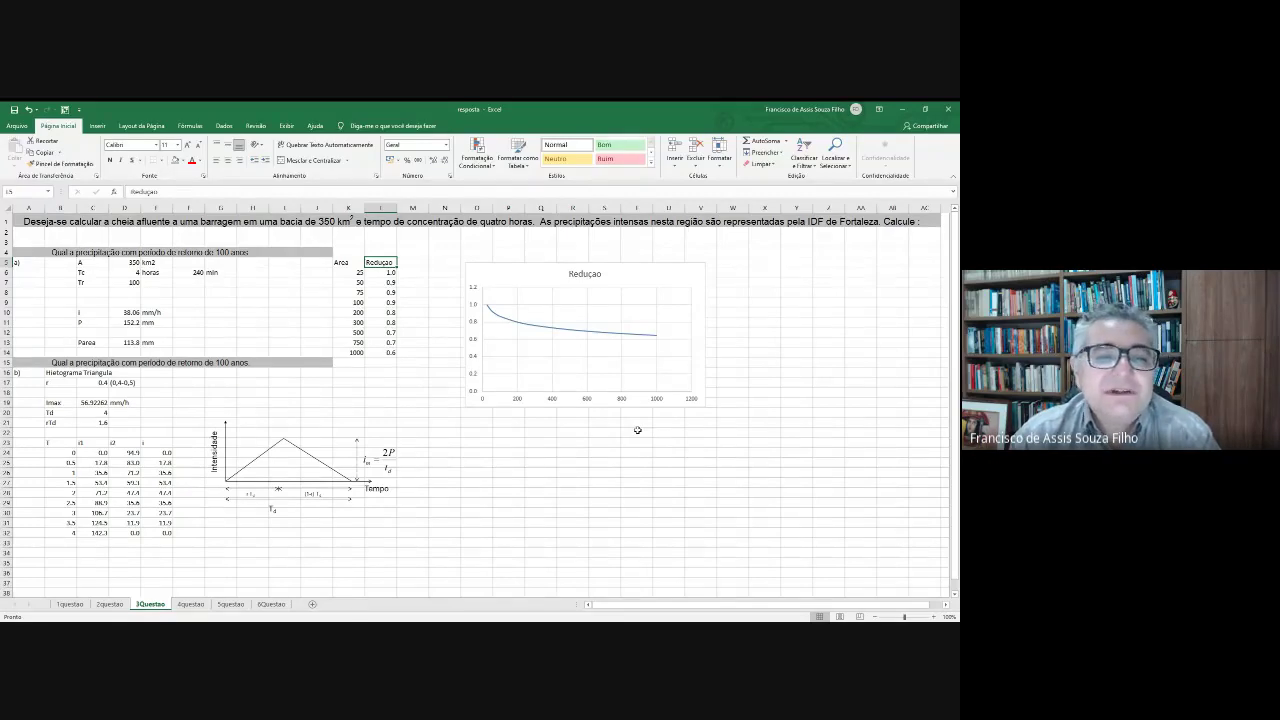
Set the area in K11 to the exercise's basin area of 350.
left_click(133, 342)
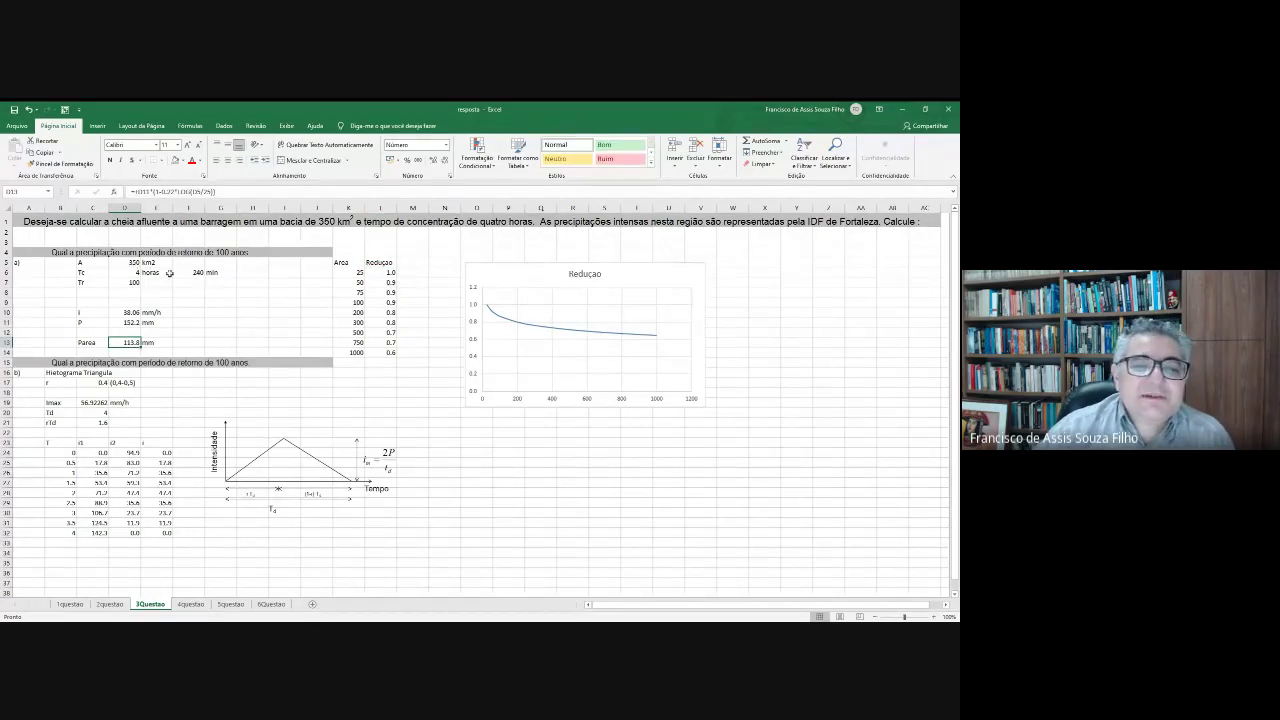
left_click(366, 323)
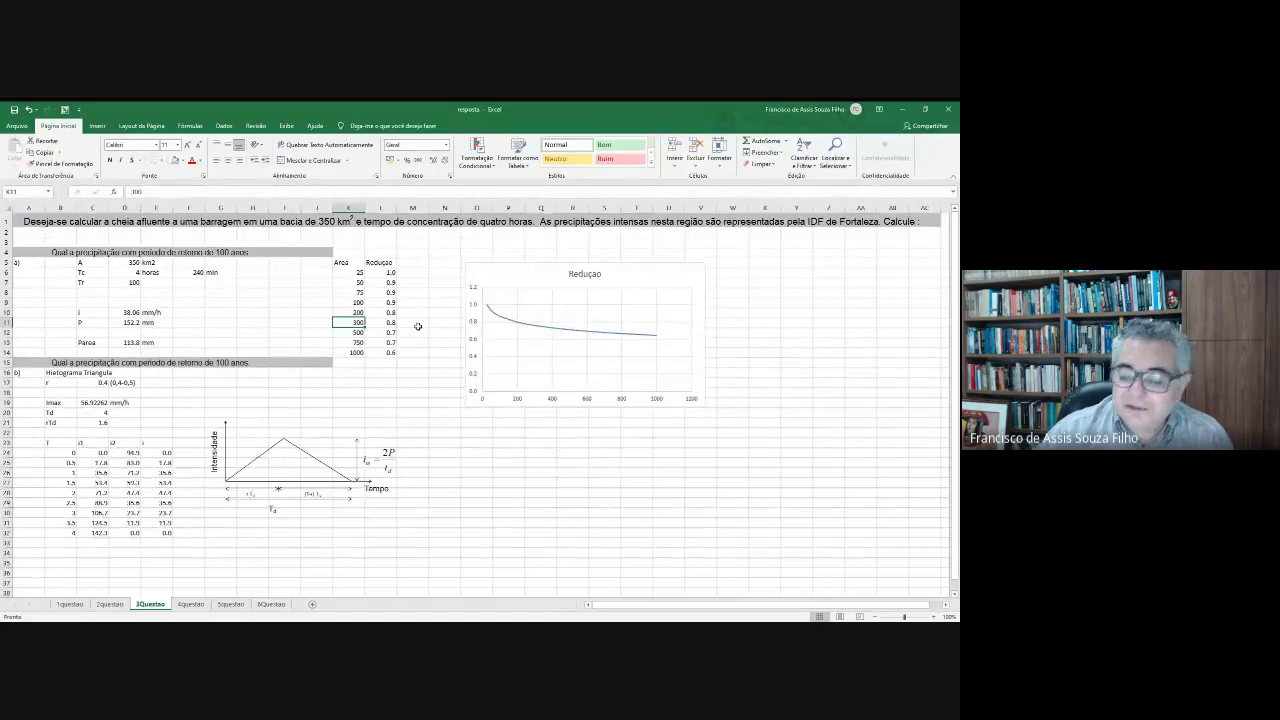
type("350")
key("Return")
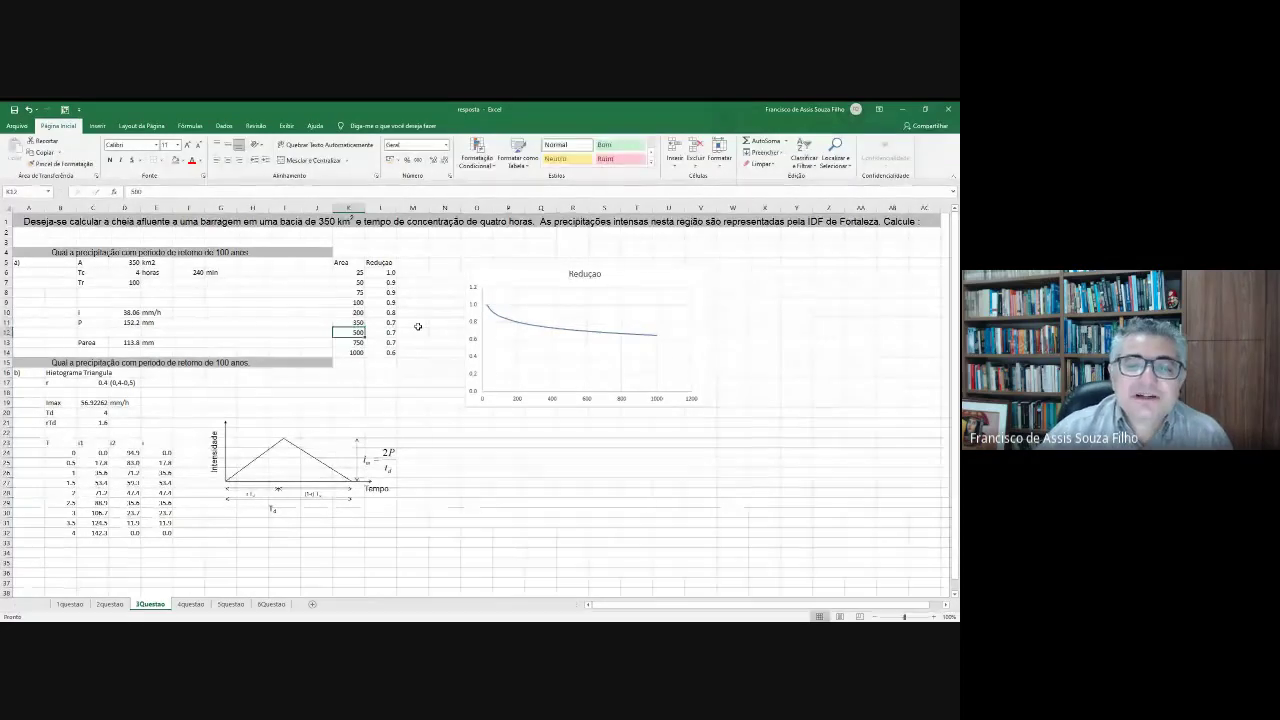
Color the 350 row (K11:L11) red and show its reduction factor in L11 with three decimal places.
left_click_drag(358, 322, 390, 322)
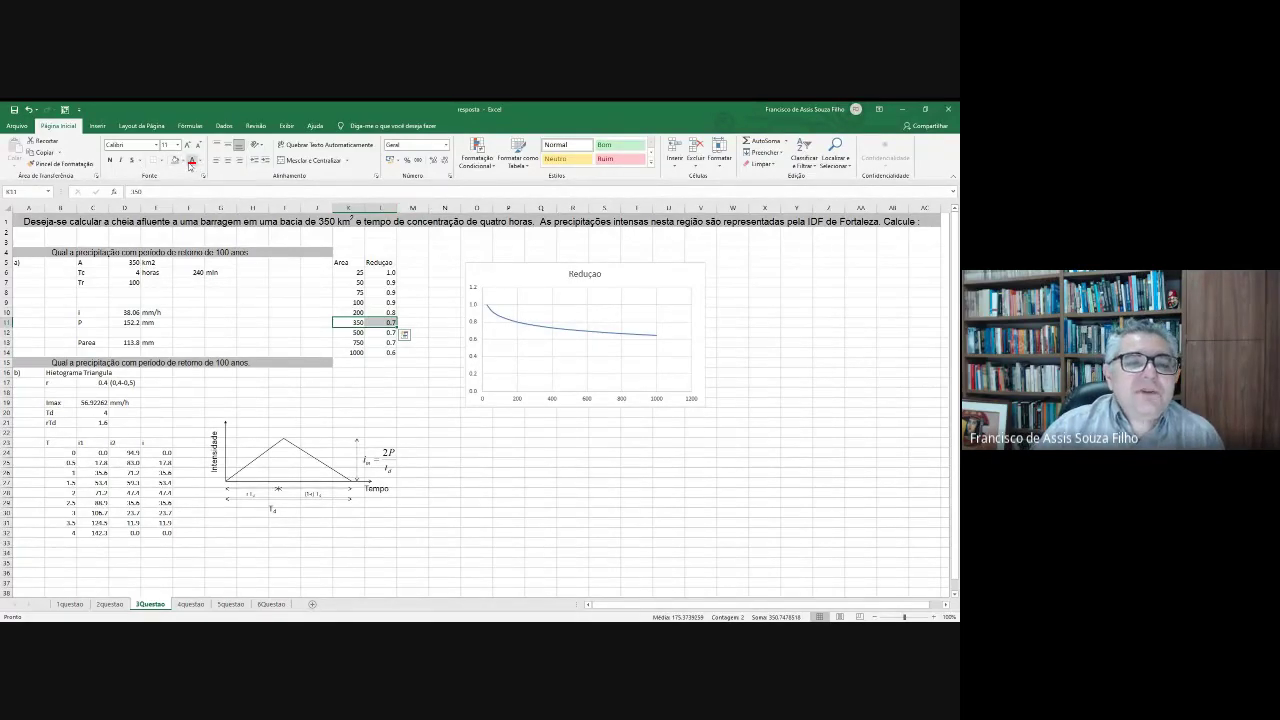
left_click(389, 322)
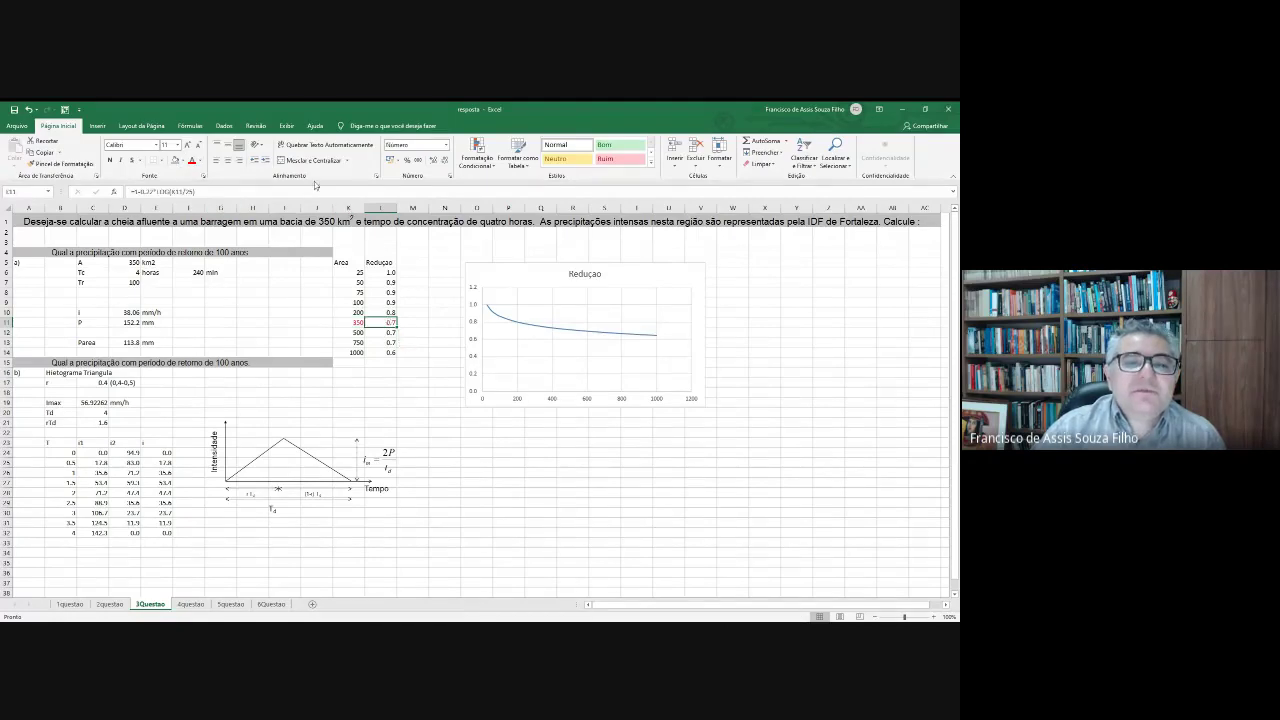
left_click(434, 161)
left_click(434, 161)
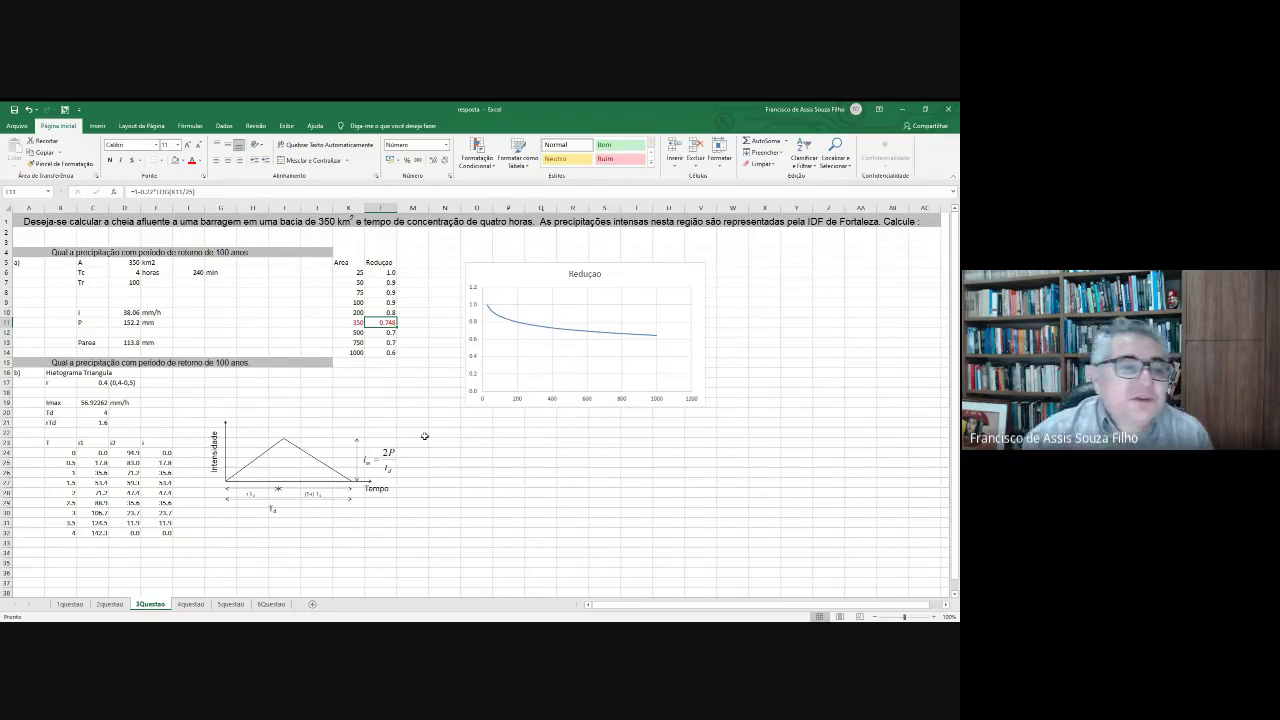
Examine the formulas for the areal precipitation Parea in D13, the point precipitation P in D11 and the intensity in D10.
left_click(127, 344)
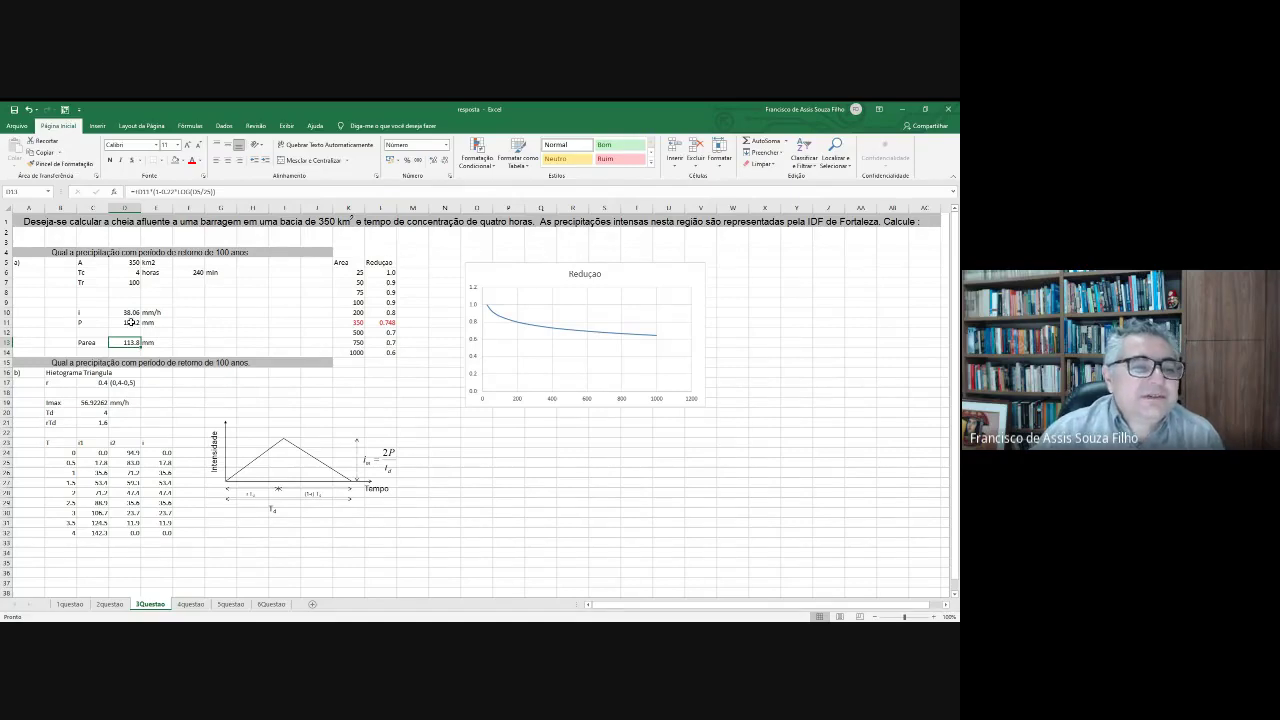
left_click(129, 323)
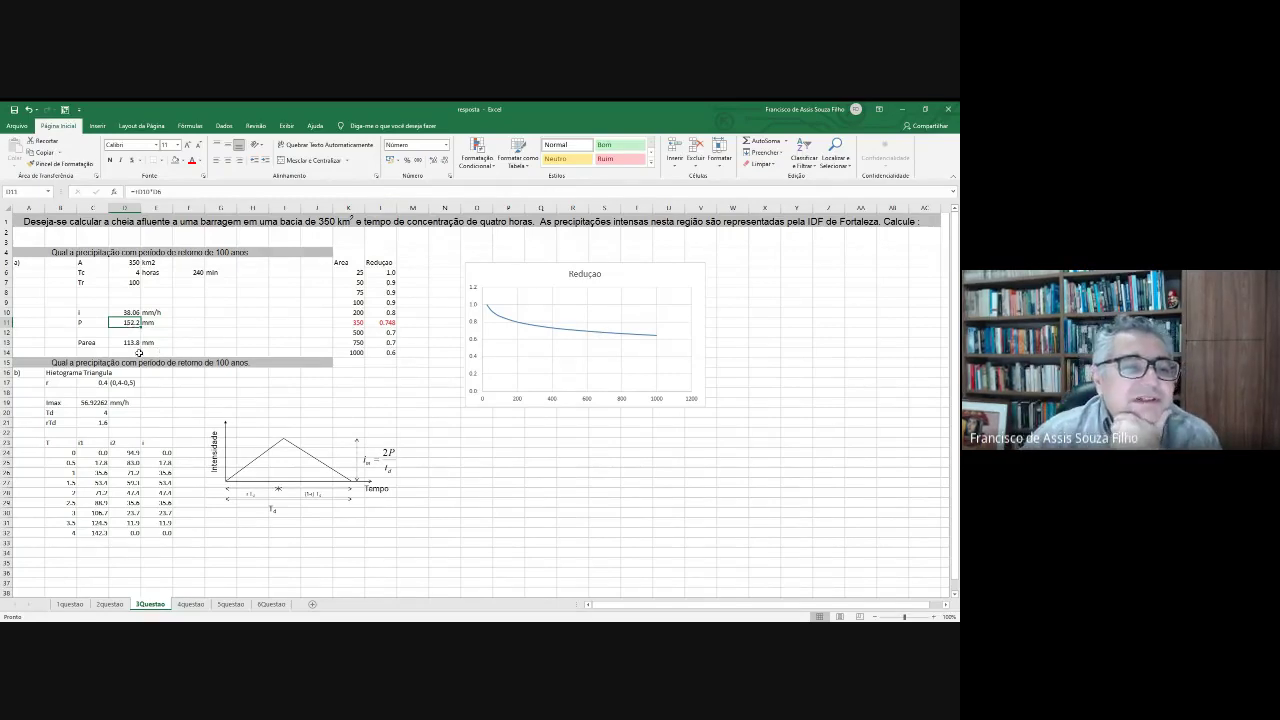
left_click(129, 343)
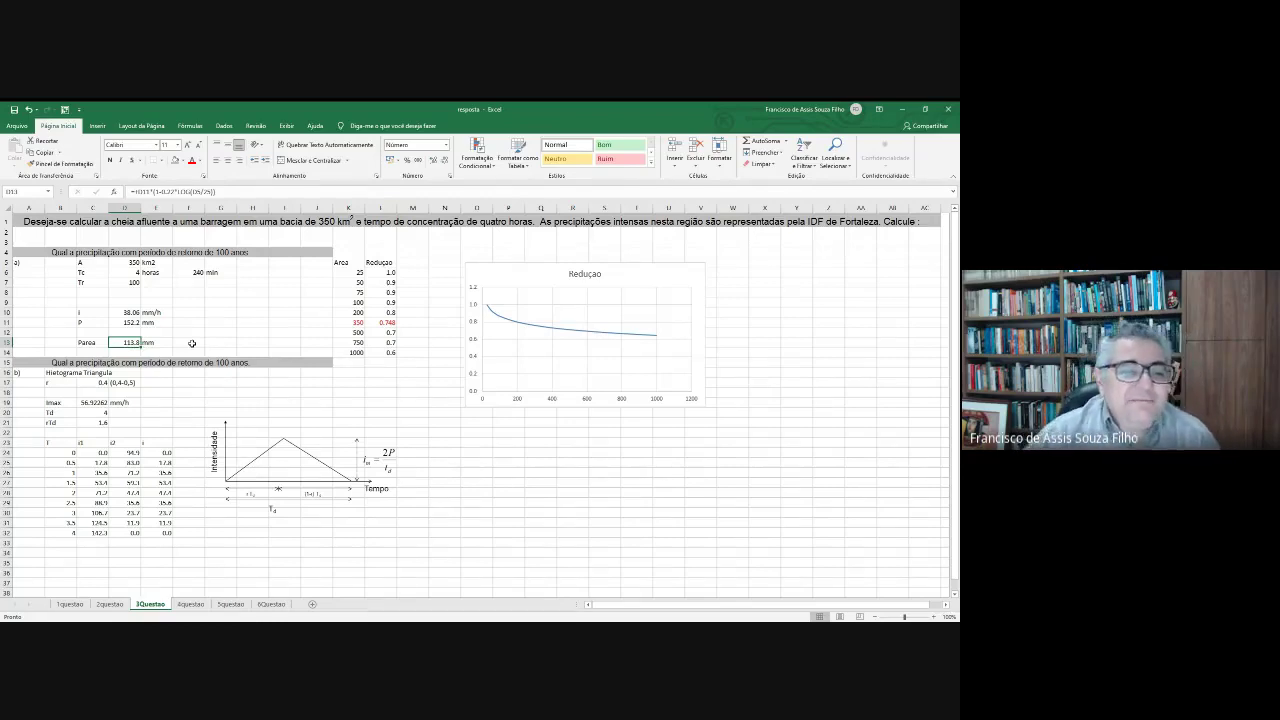
left_click(81, 343)
left_click_drag(81, 343, 160, 343)
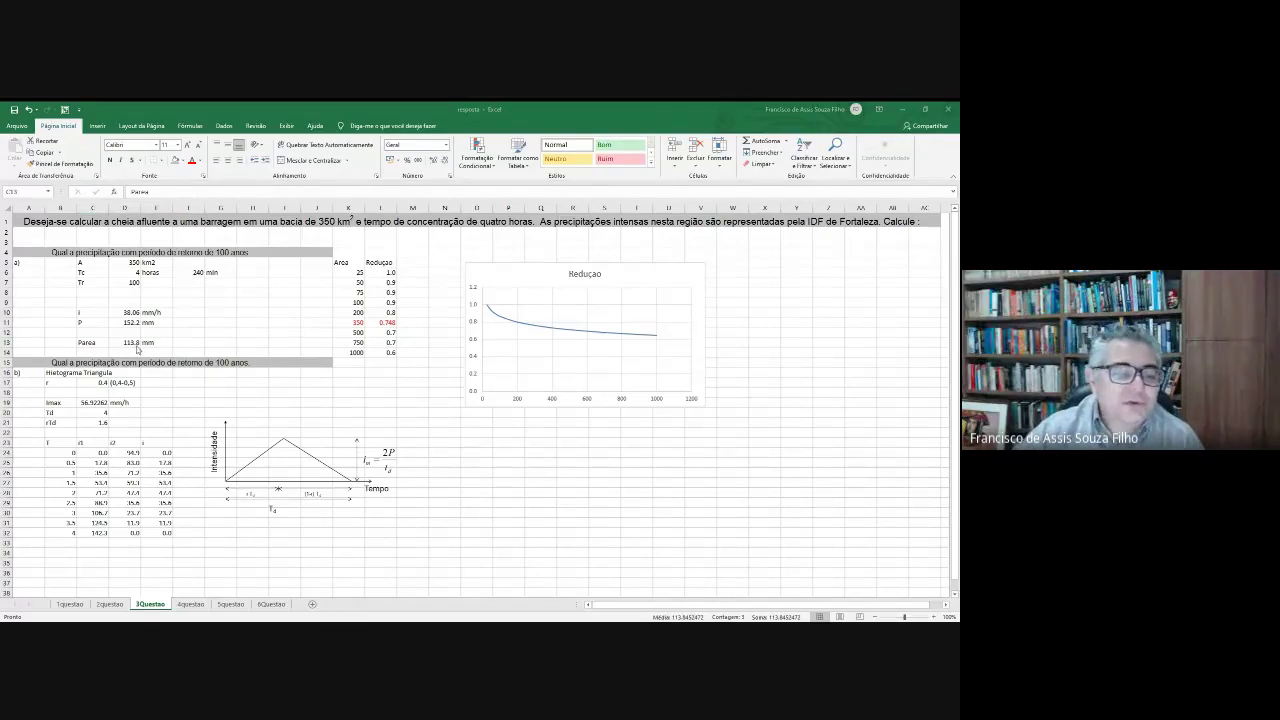
key("ctrl+v")
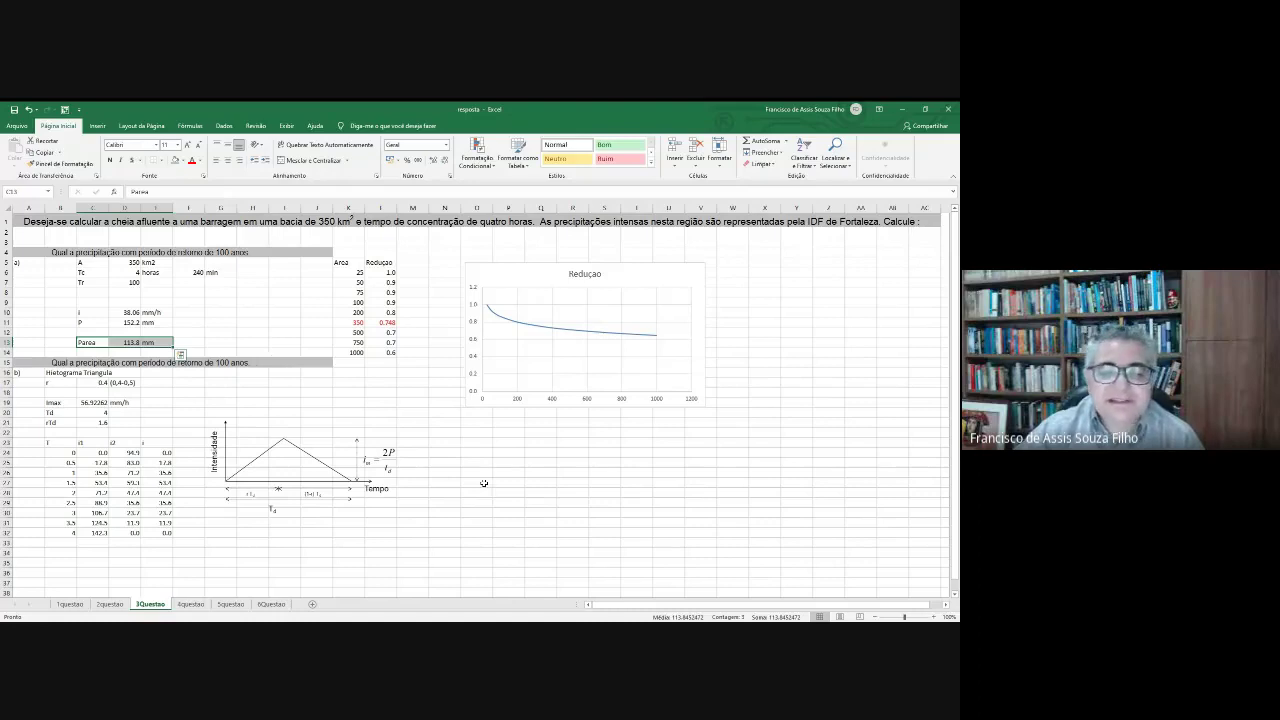
left_click(476, 455)
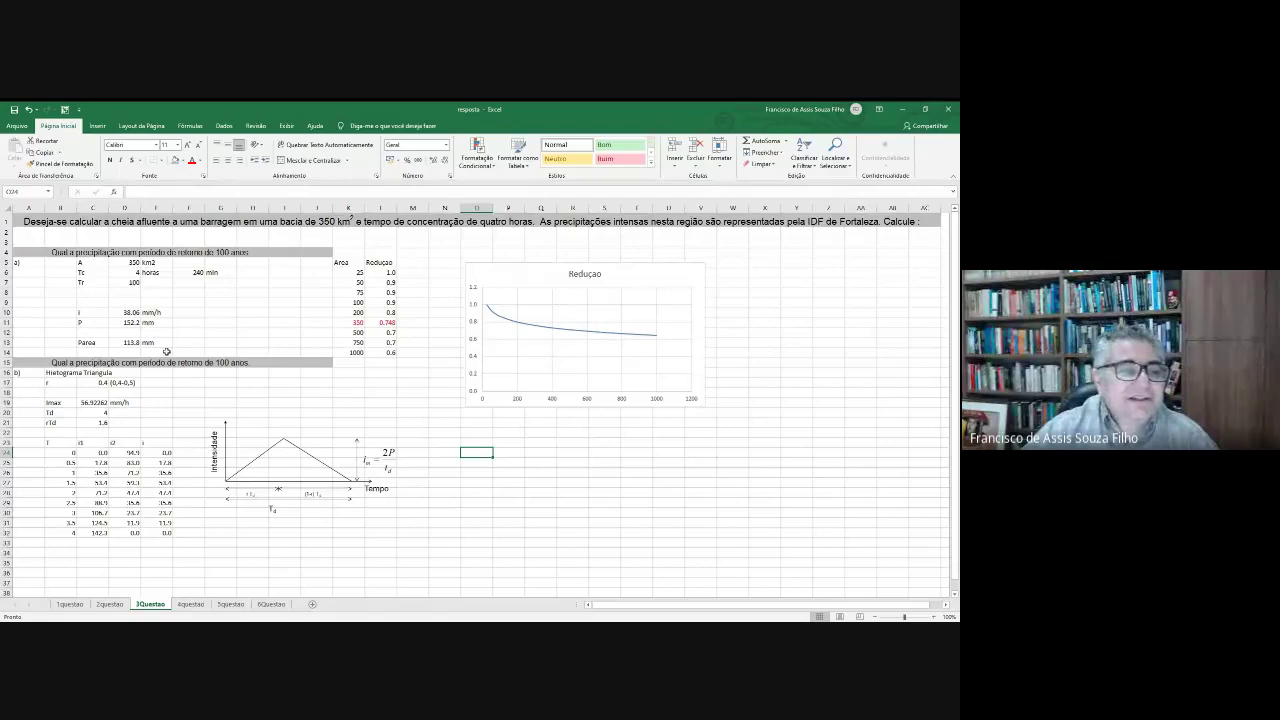
left_click(134, 313)
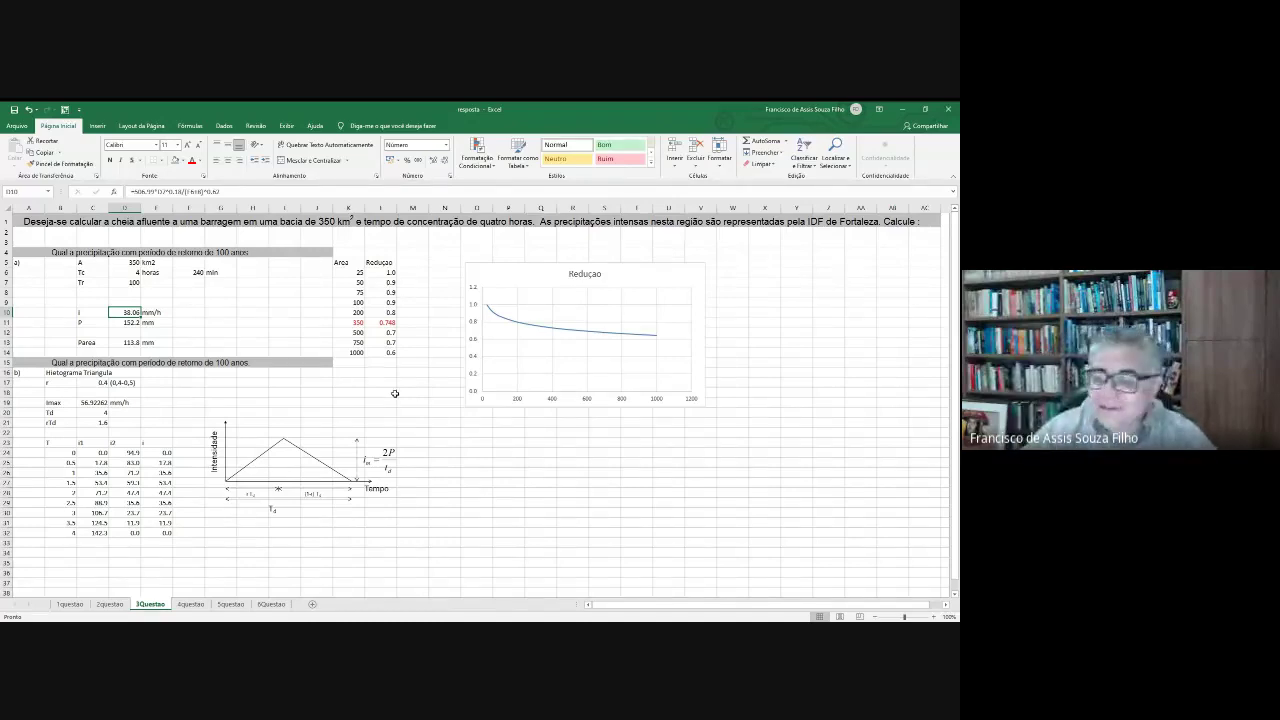
Show the maximum intensity Imax in C19 with two decimal places.
left_click(103, 403)
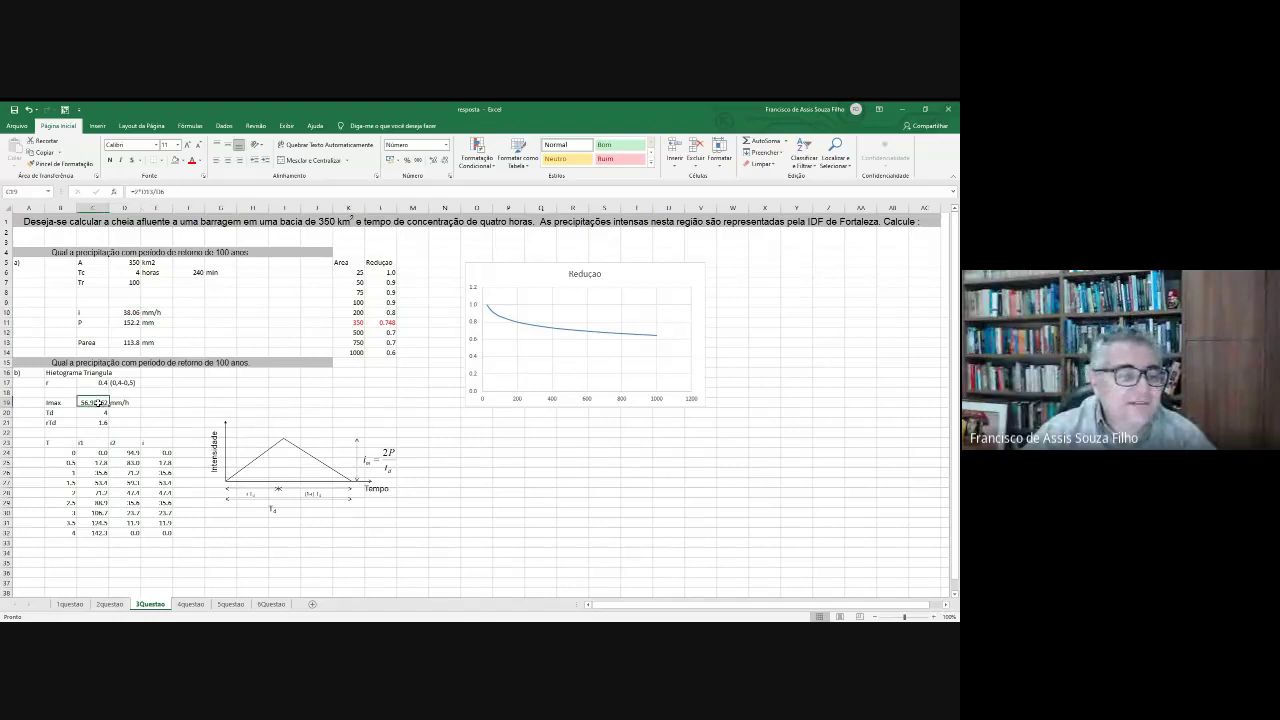
left_click(445, 161)
left_click(445, 161)
left_click(446, 161)
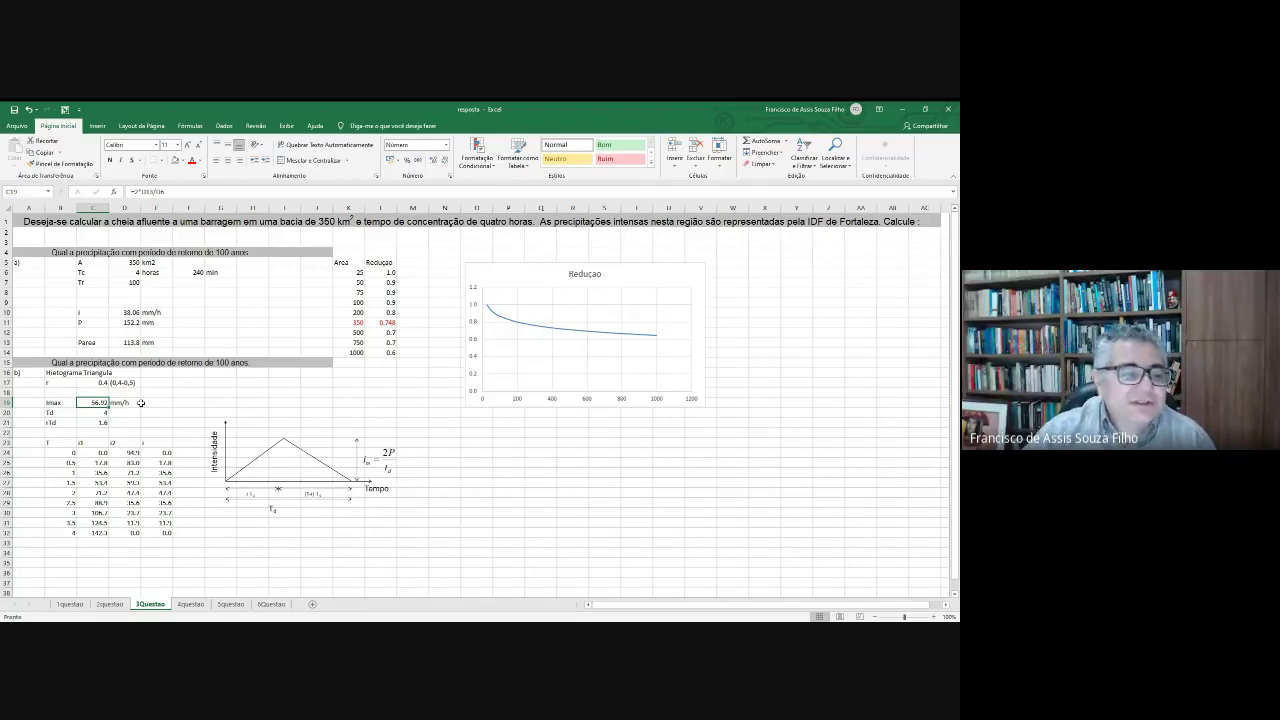
Examine the triangular hyetograph parameters Td, r, Imax and rTd, together with the Parea value they build on.
left_click_drag(55, 412, 104, 412)
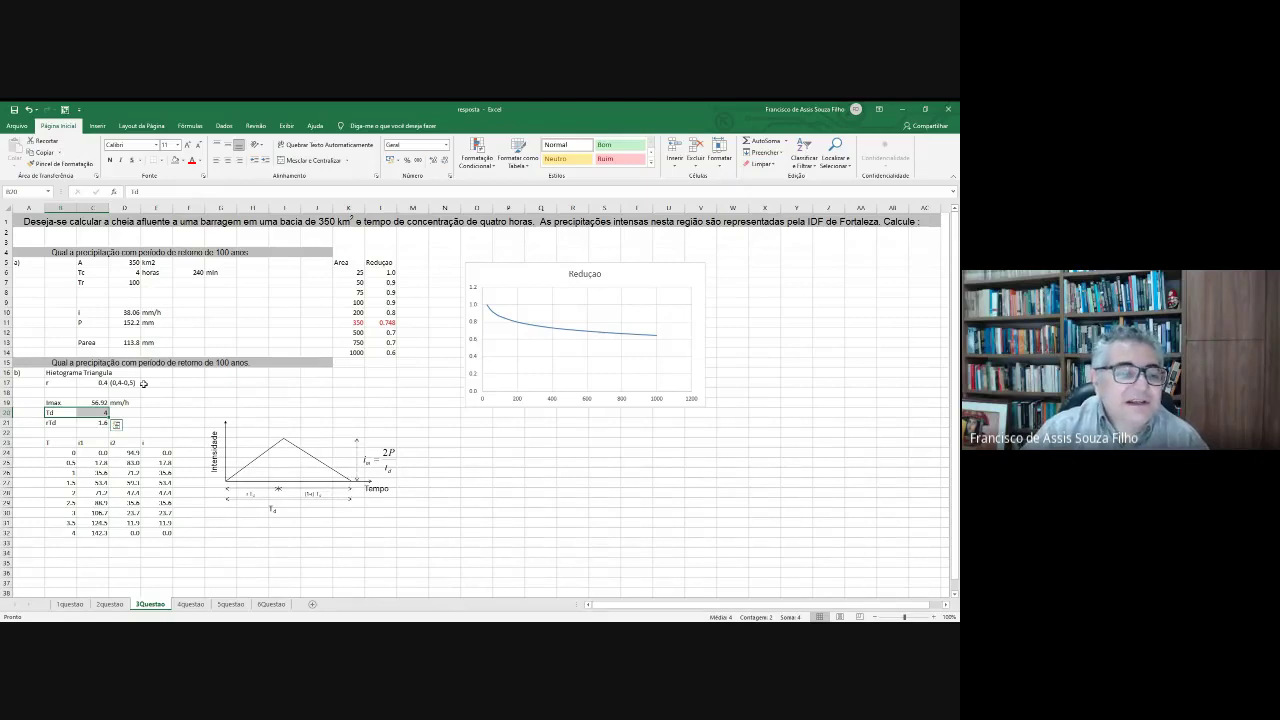
left_click(104, 384)
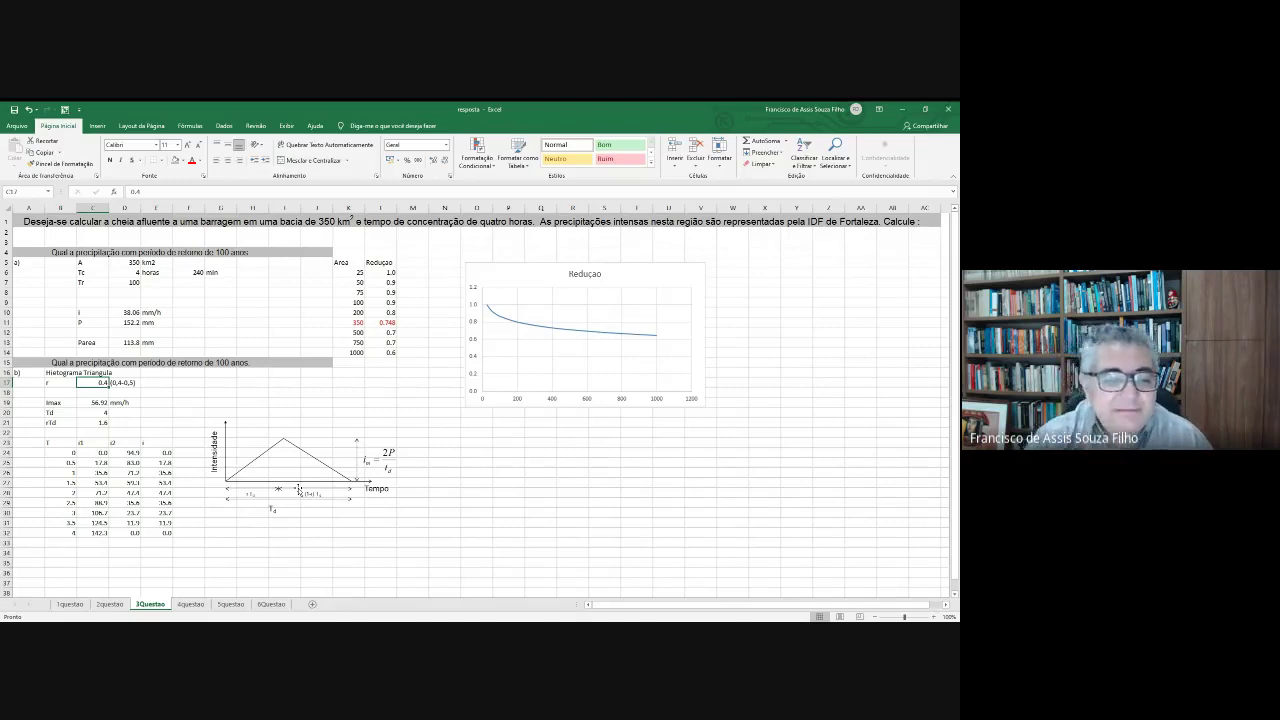
key("Return")
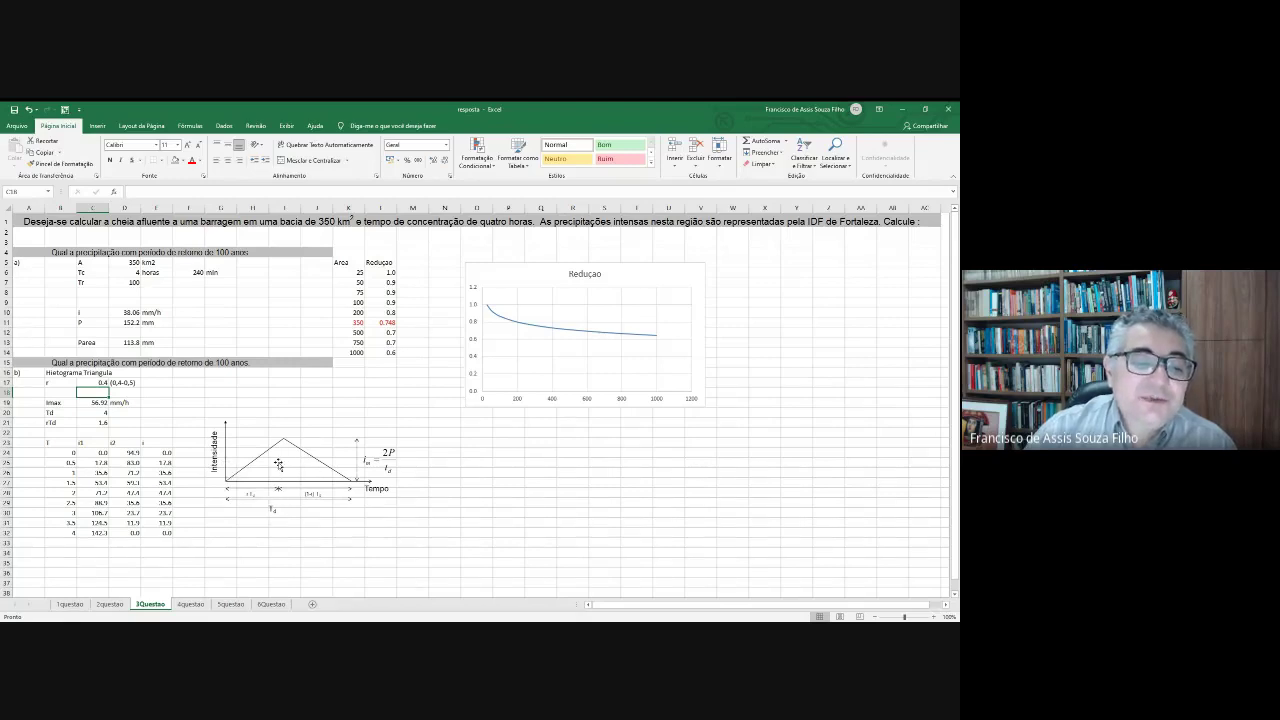
left_click(128, 339)
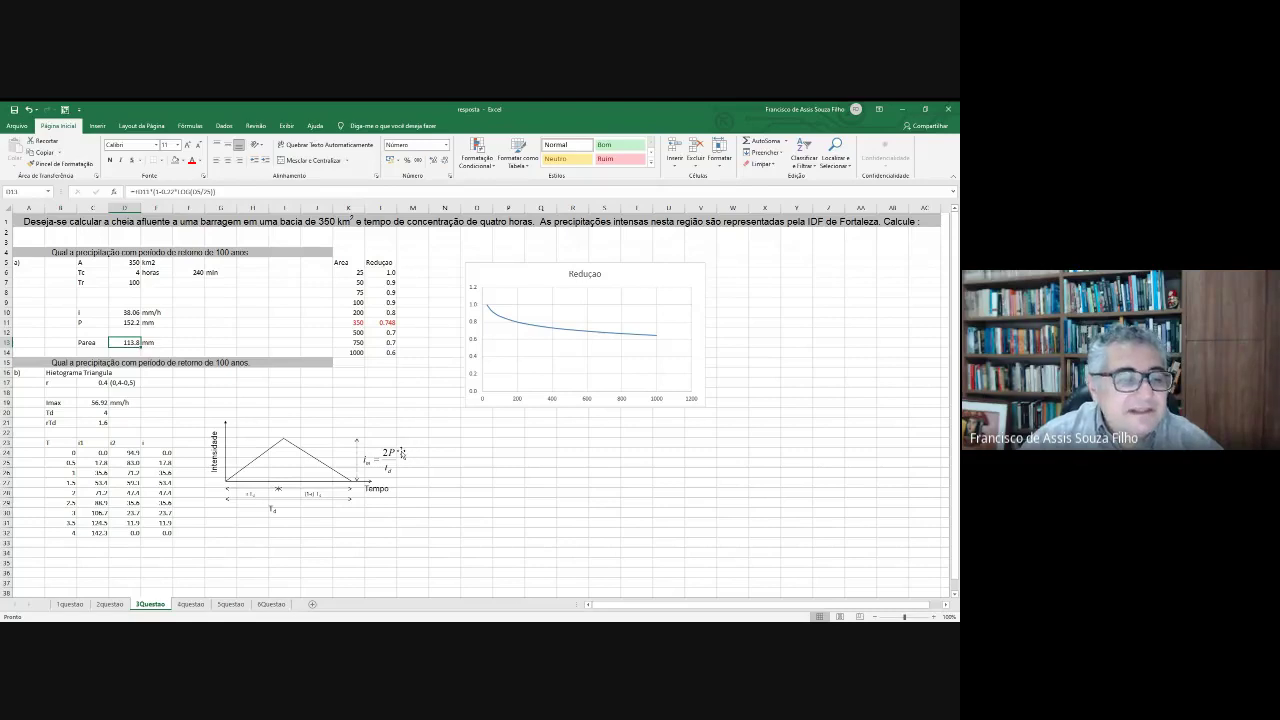
left_click(102, 403)
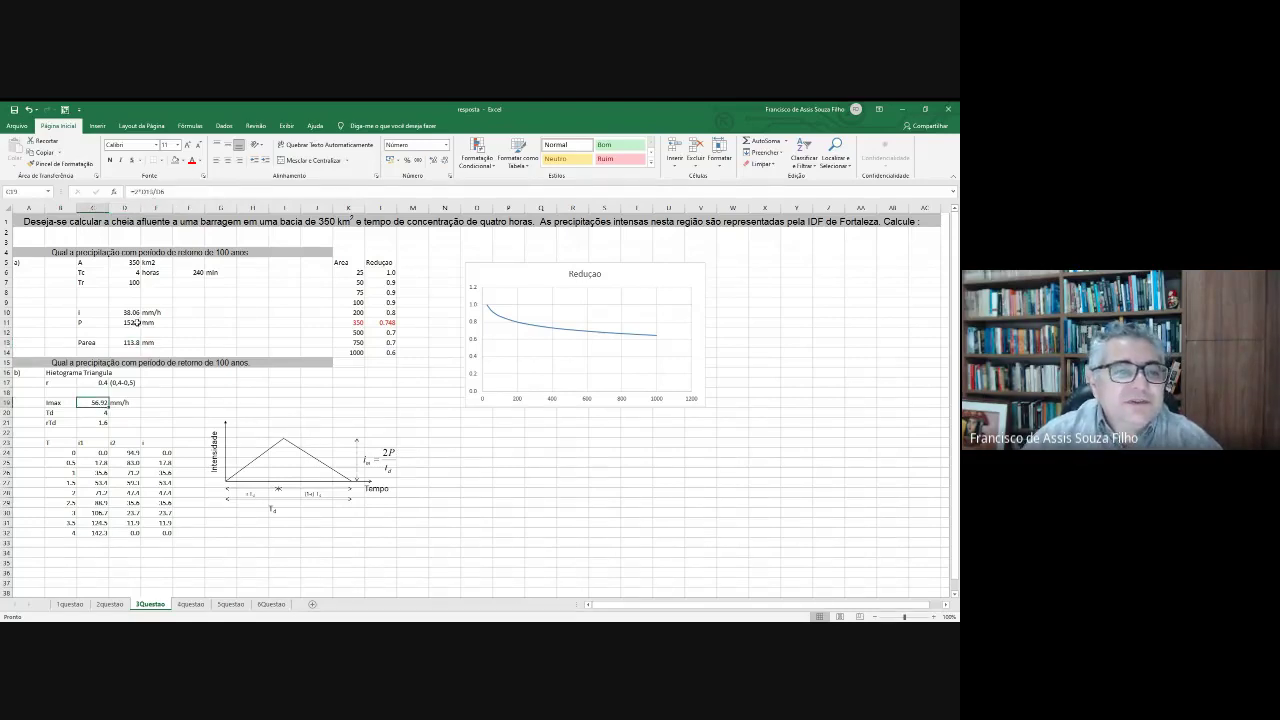
left_click(96, 423)
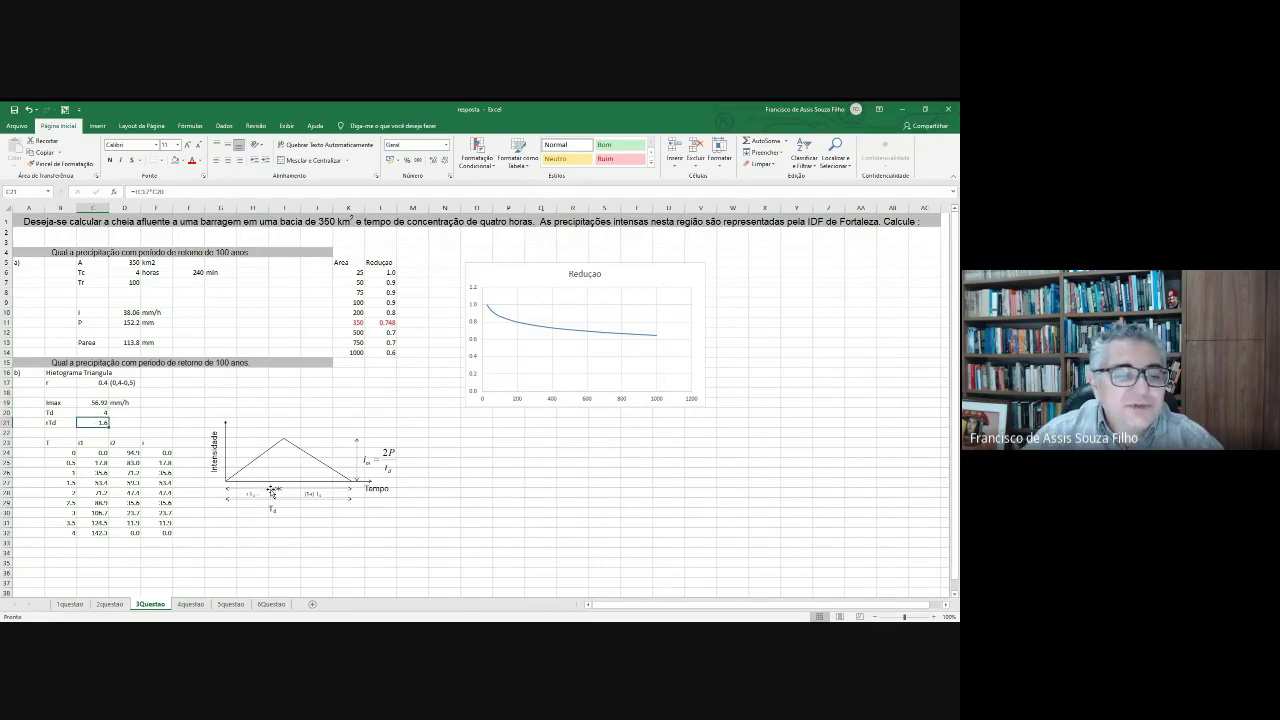
left_click(97, 385)
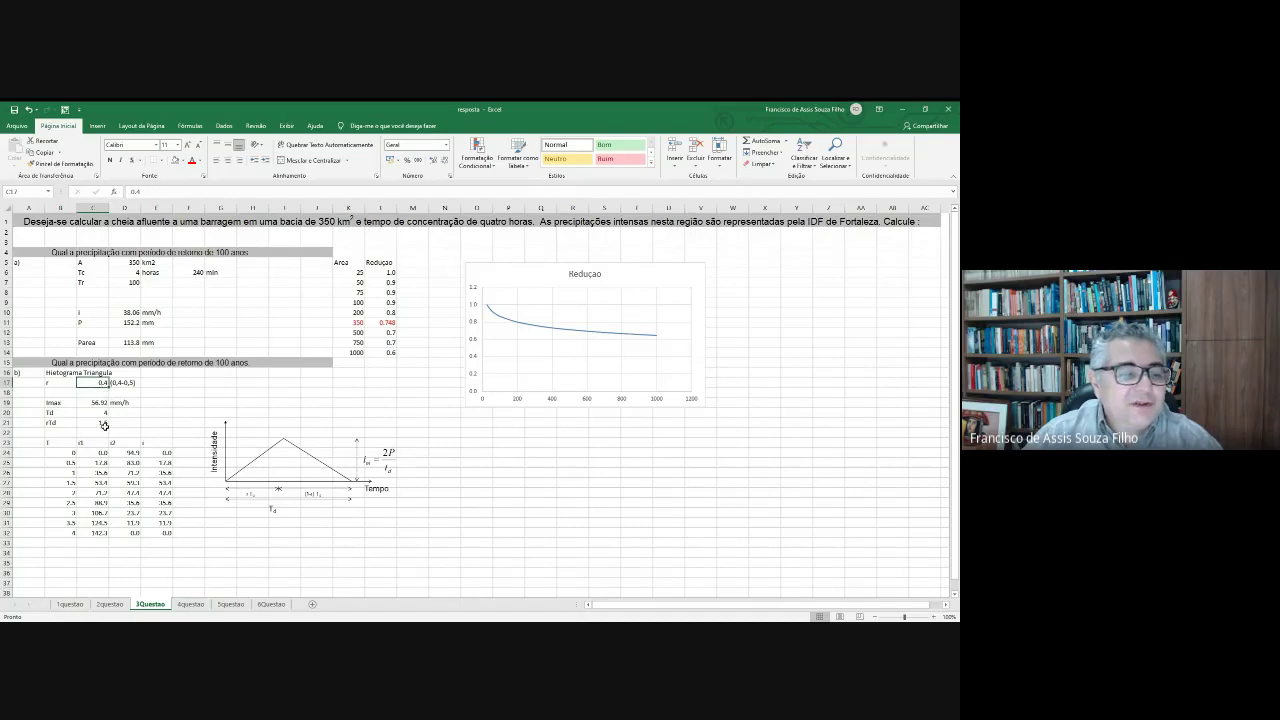
Examine the rTd formula in C21, the time steps from B24 down and the rising-limb intensity formulas i1 in column C.
left_click(104, 425)
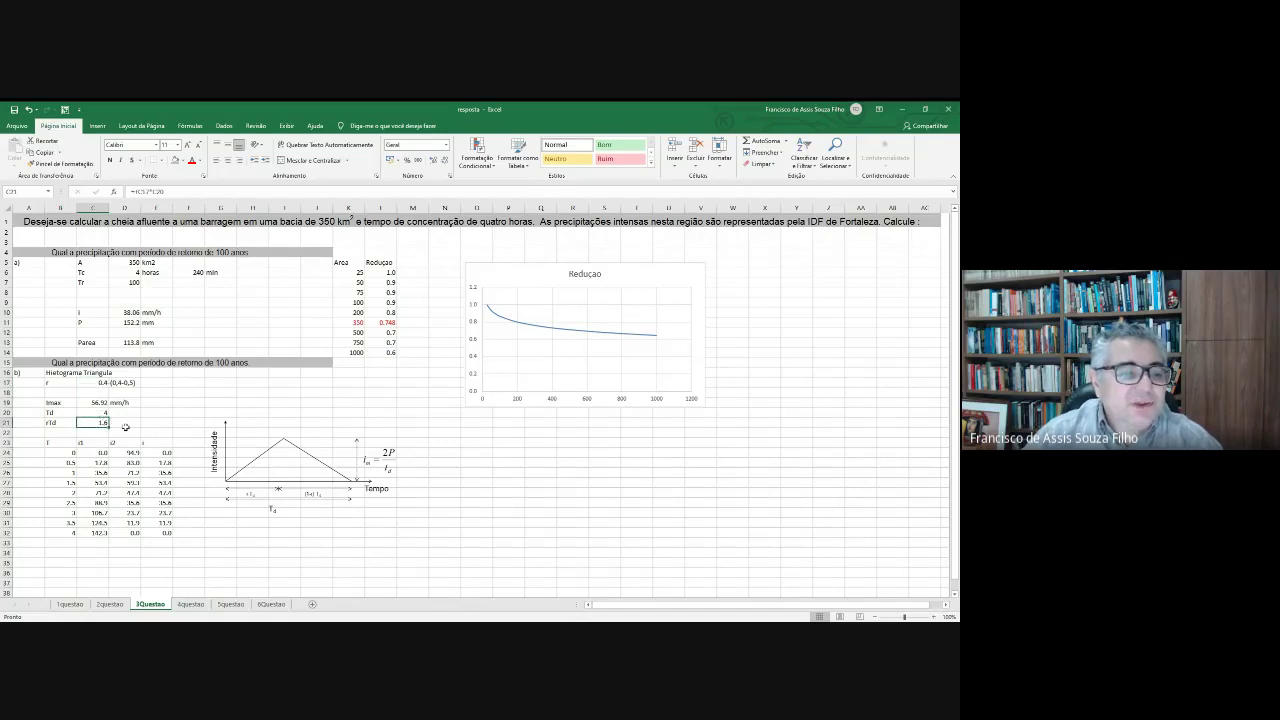
left_click_drag(60, 453, 68, 526)
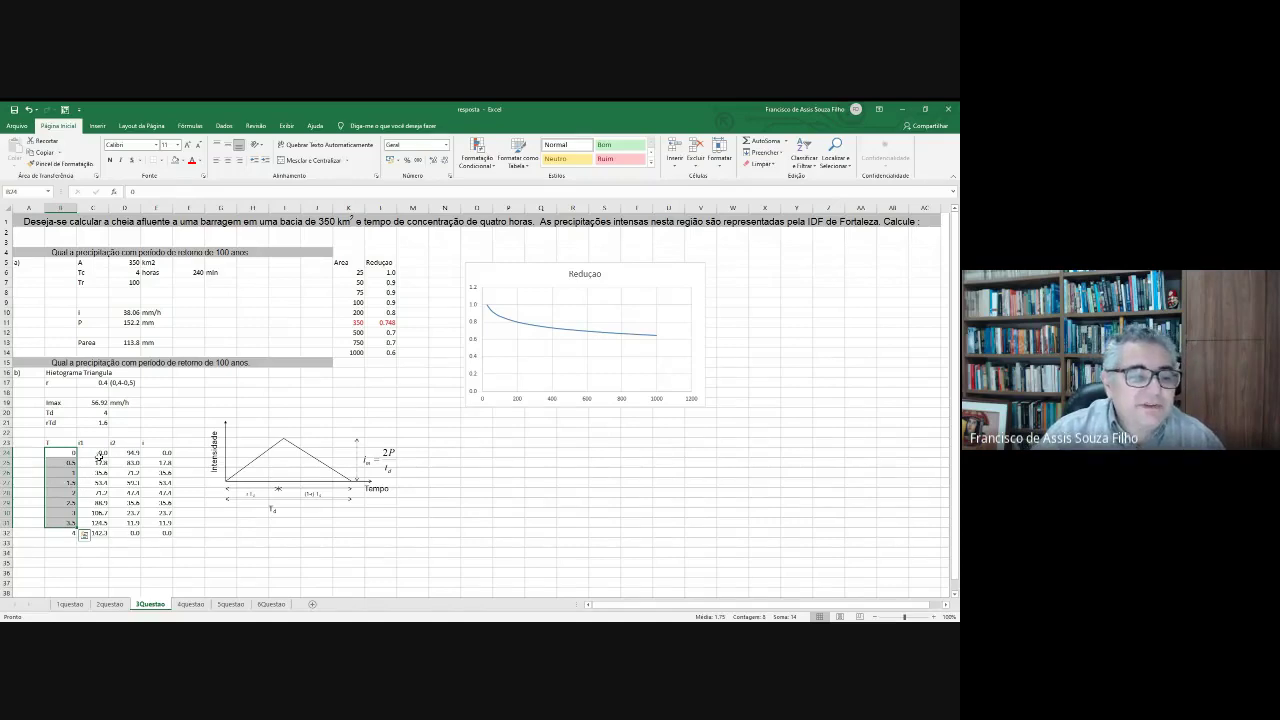
left_click(99, 455)
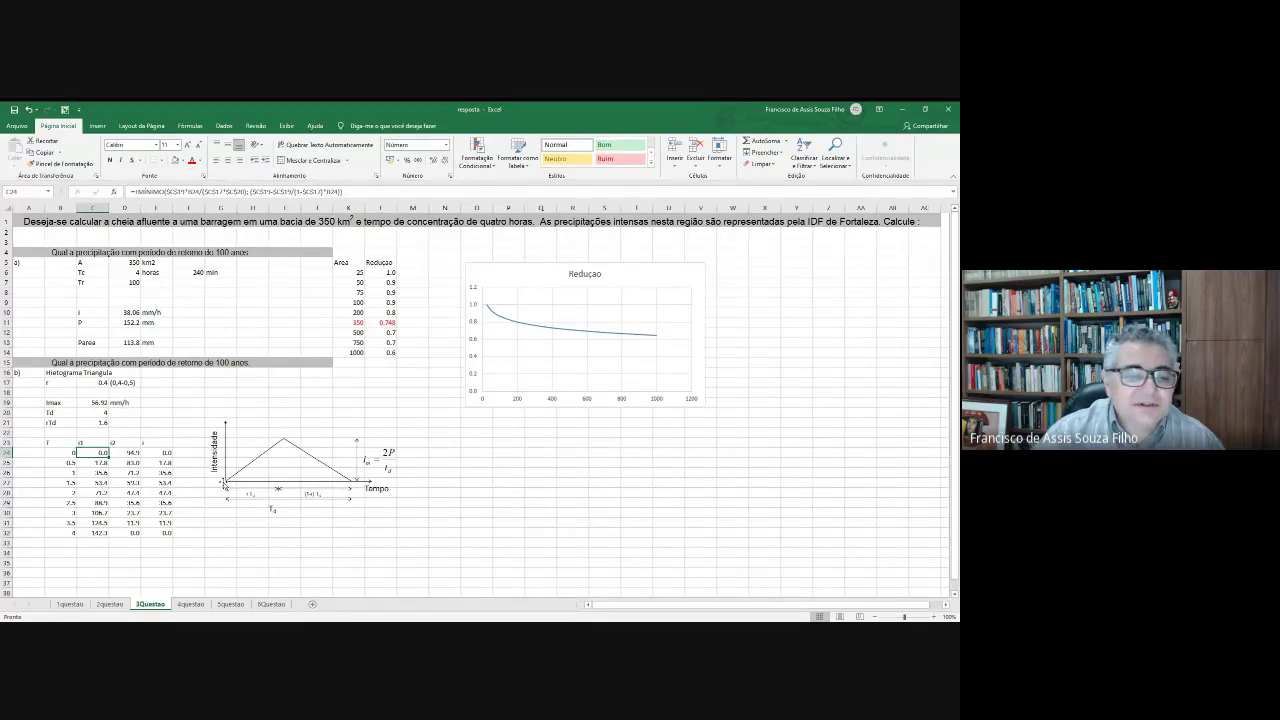
left_click(97, 463)
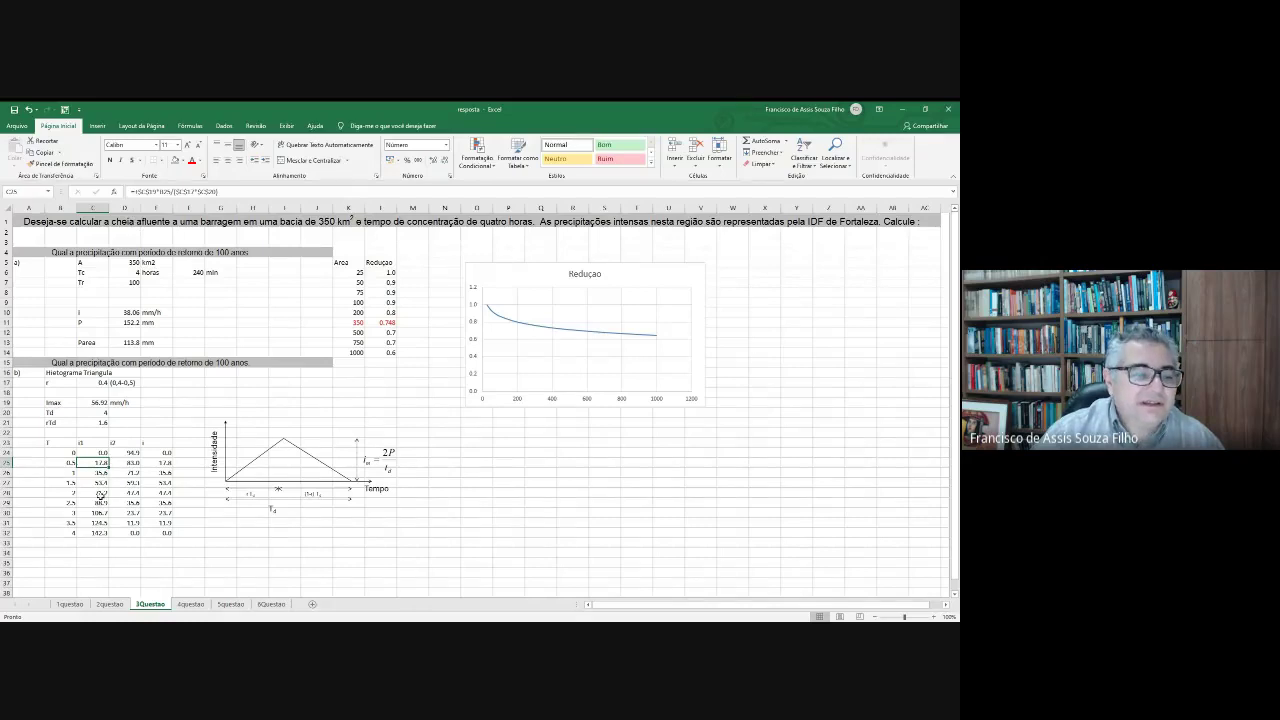
left_click(97, 503)
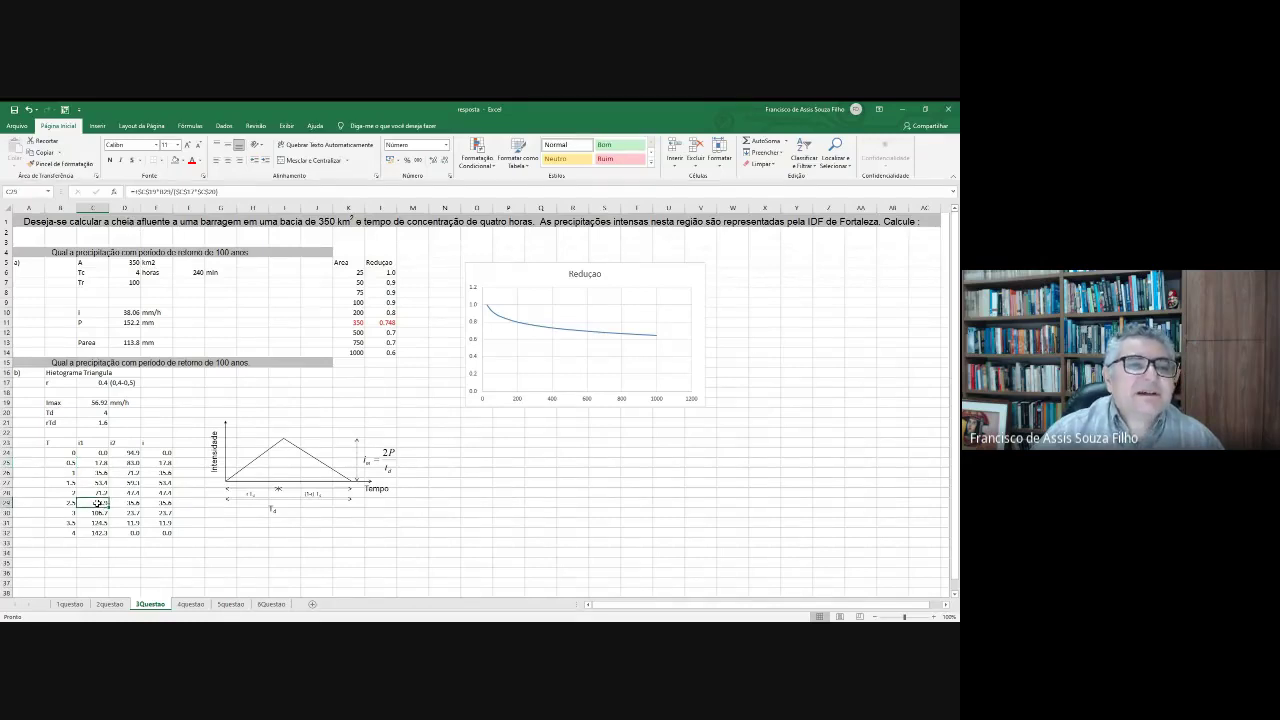
left_click(100, 493)
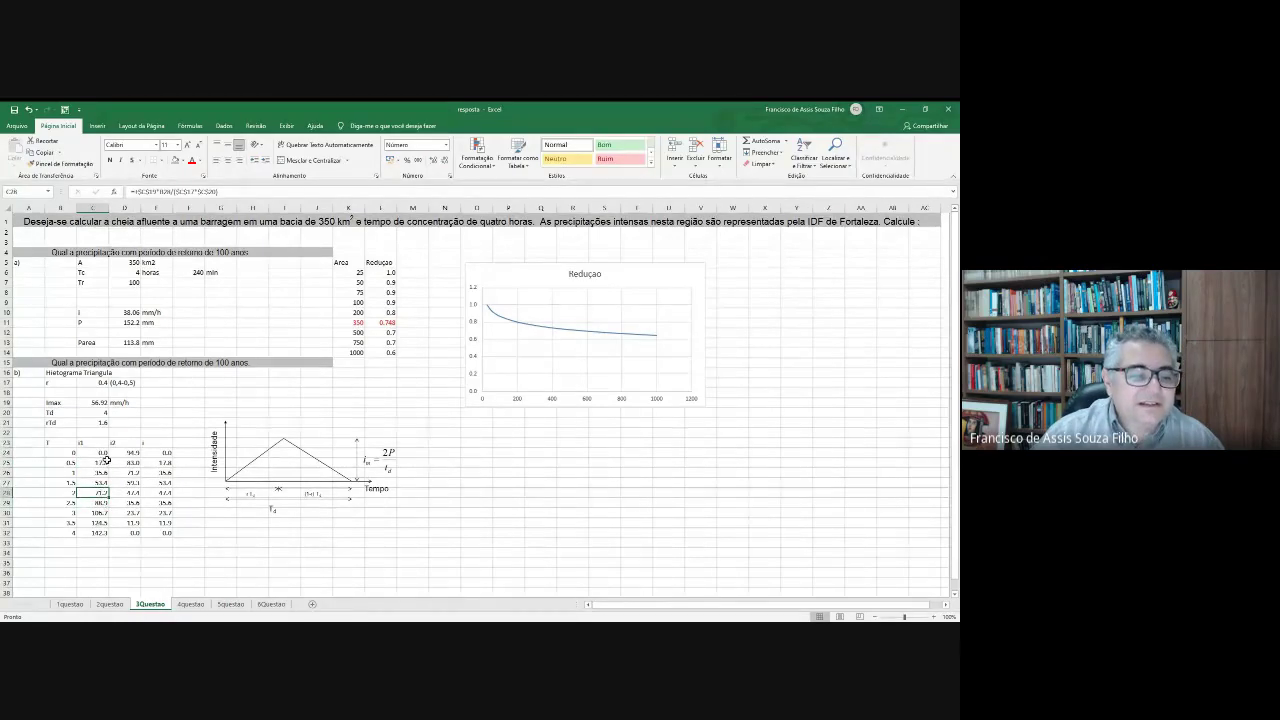
Compare the falling-limb formula i2 in D24 with i1 in C24, and examine the minimum-value formulas for i in E24 and E27.
left_click(127, 453)
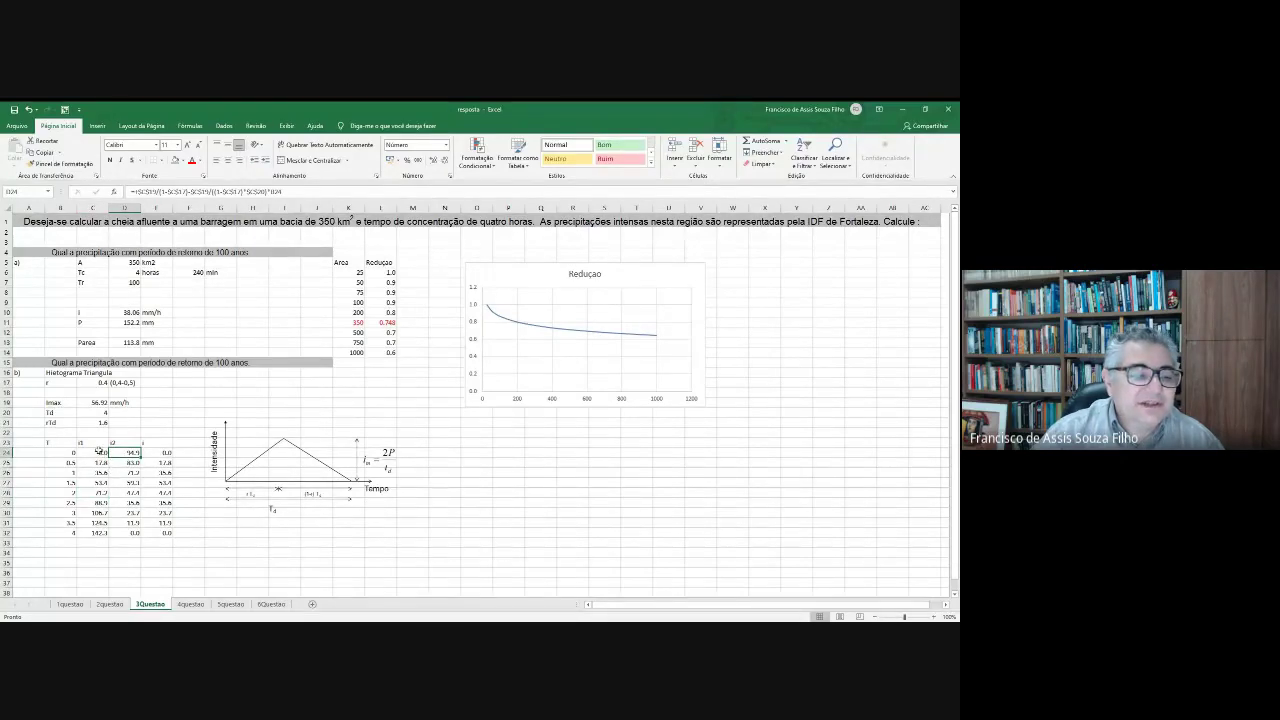
left_click(101, 452)
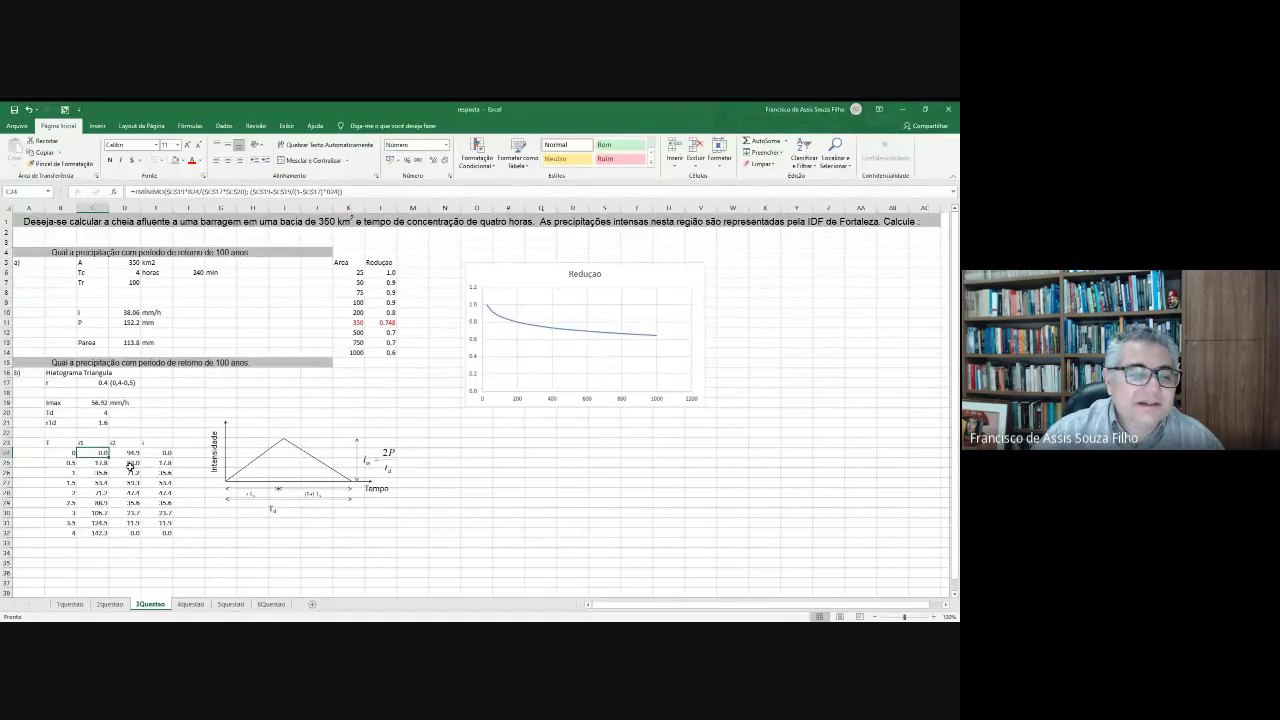
left_click(163, 455)
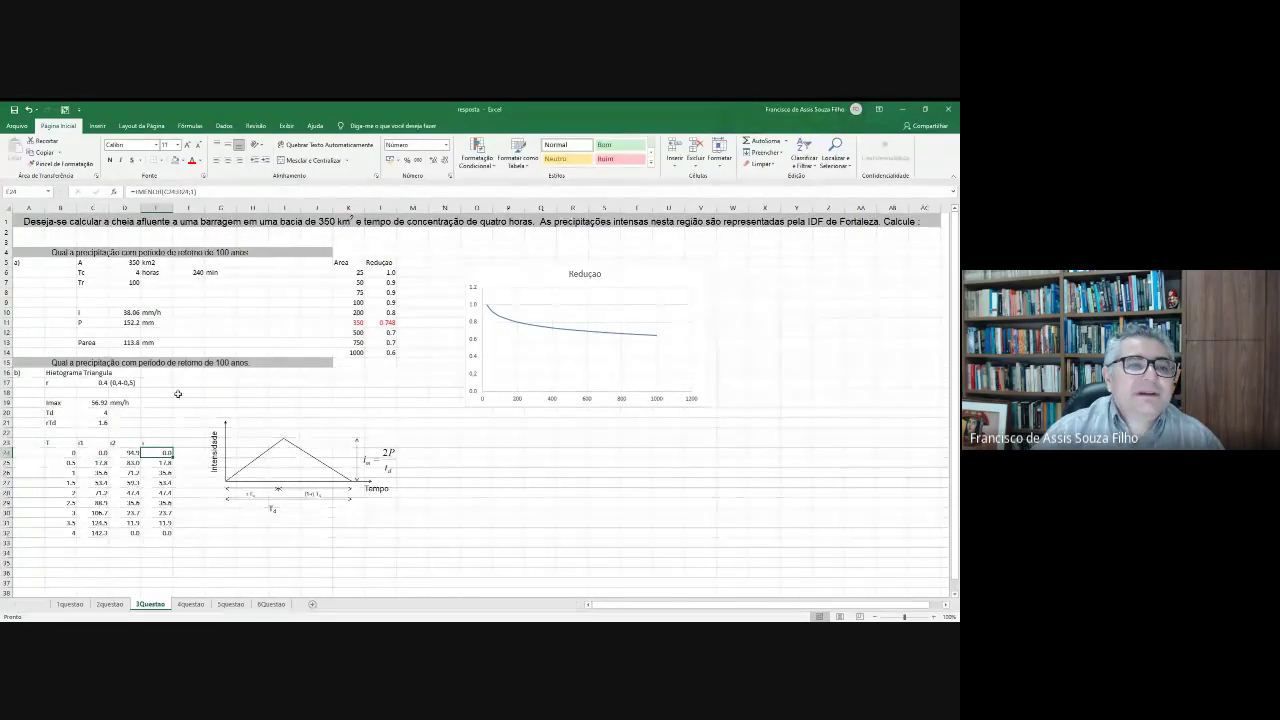
left_click(157, 482)
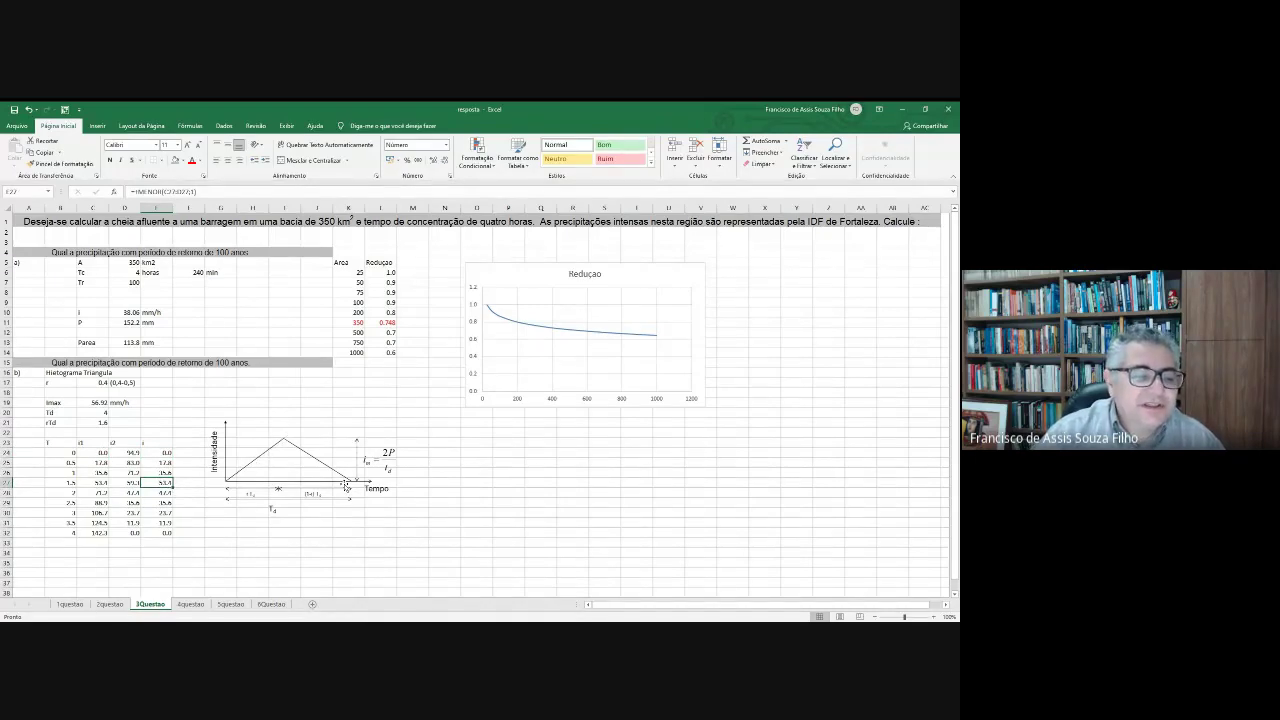
Color the rising-limb intensities C24:C27 and the falling-limb intensities D28:D32 red.
left_click_drag(100, 452, 104, 482)
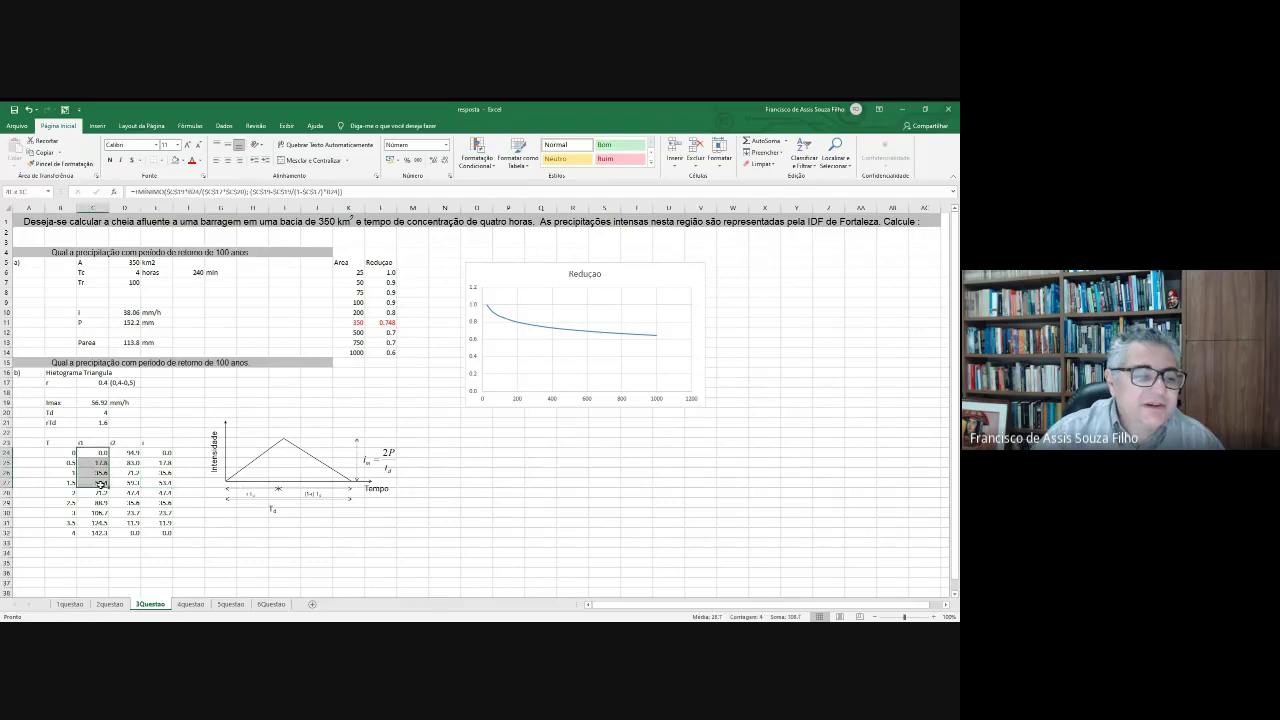
left_click(191, 160)
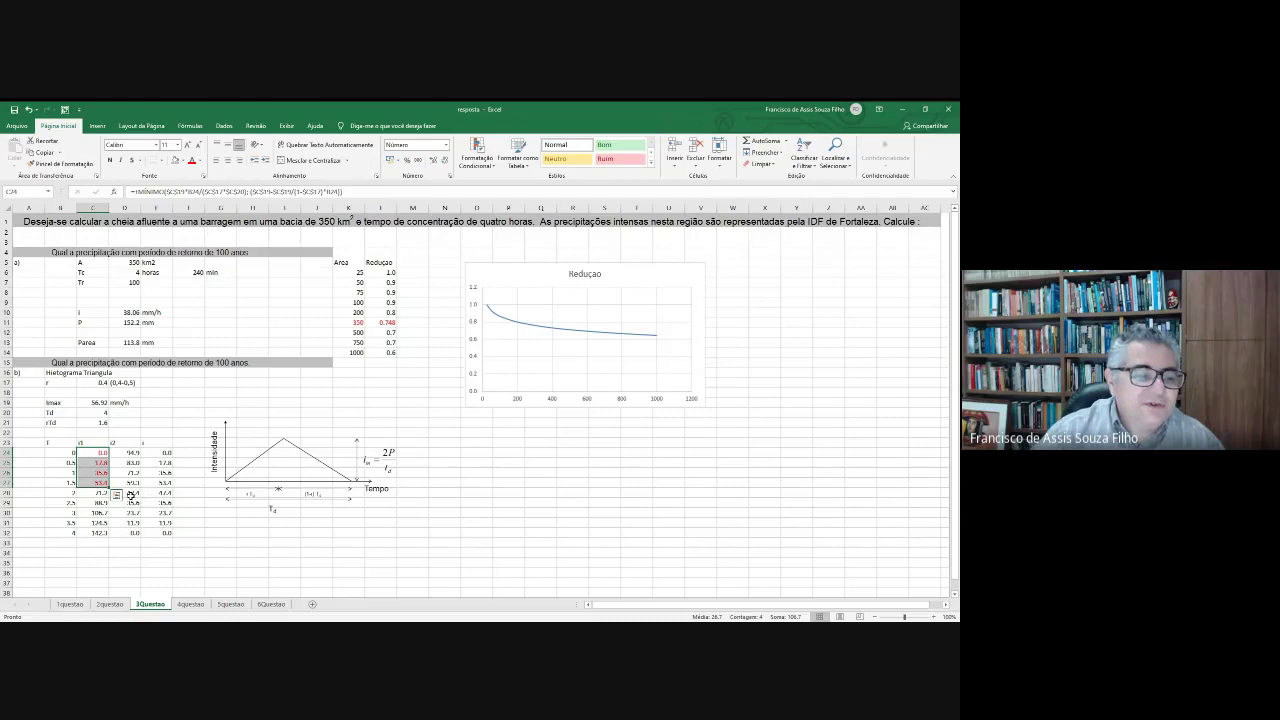
left_click_drag(127, 493, 133, 534)
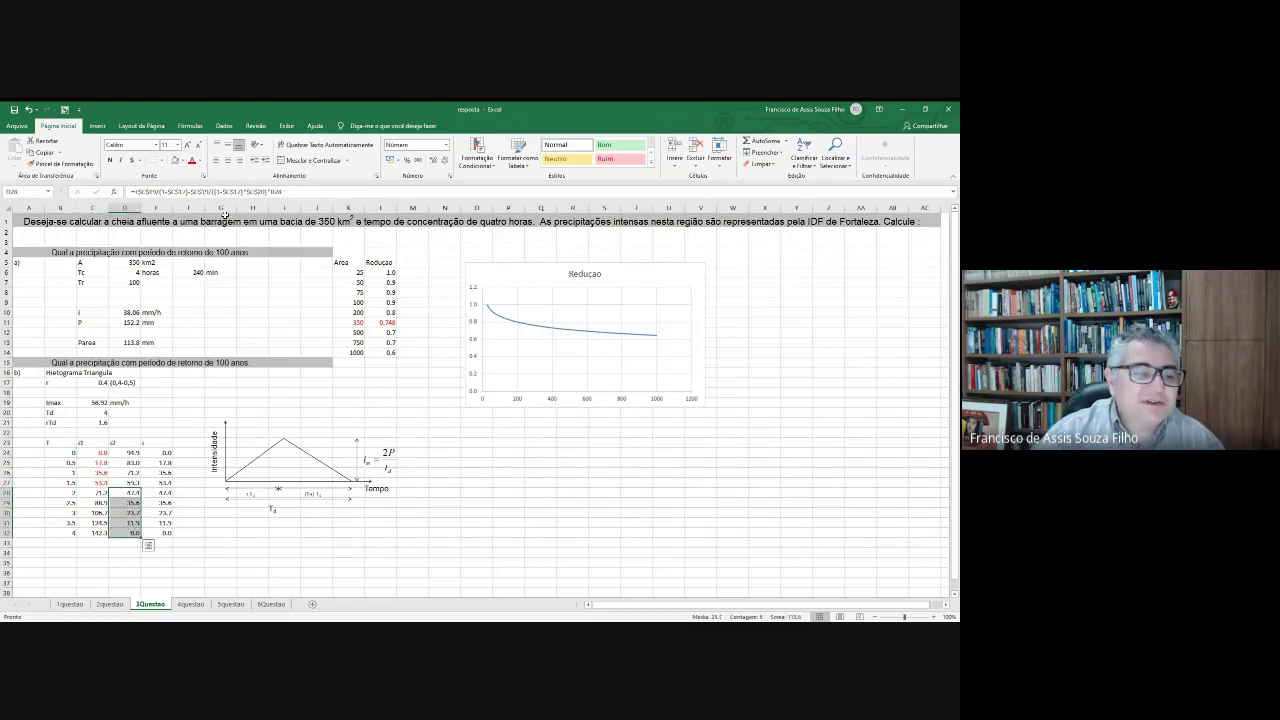
left_click(191, 160)
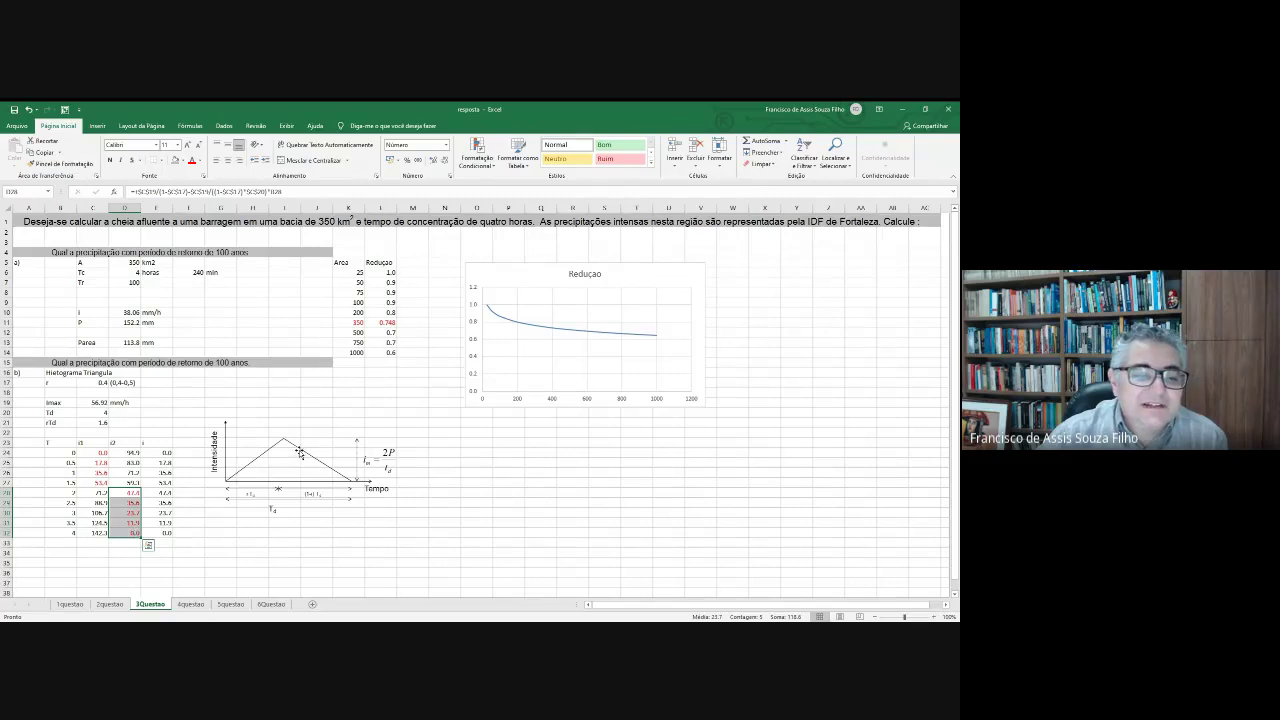
Color the resulting hyetograph intensities i in E24:E32 blue.
left_click_drag(166, 453, 160, 533)
left_click(200, 161)
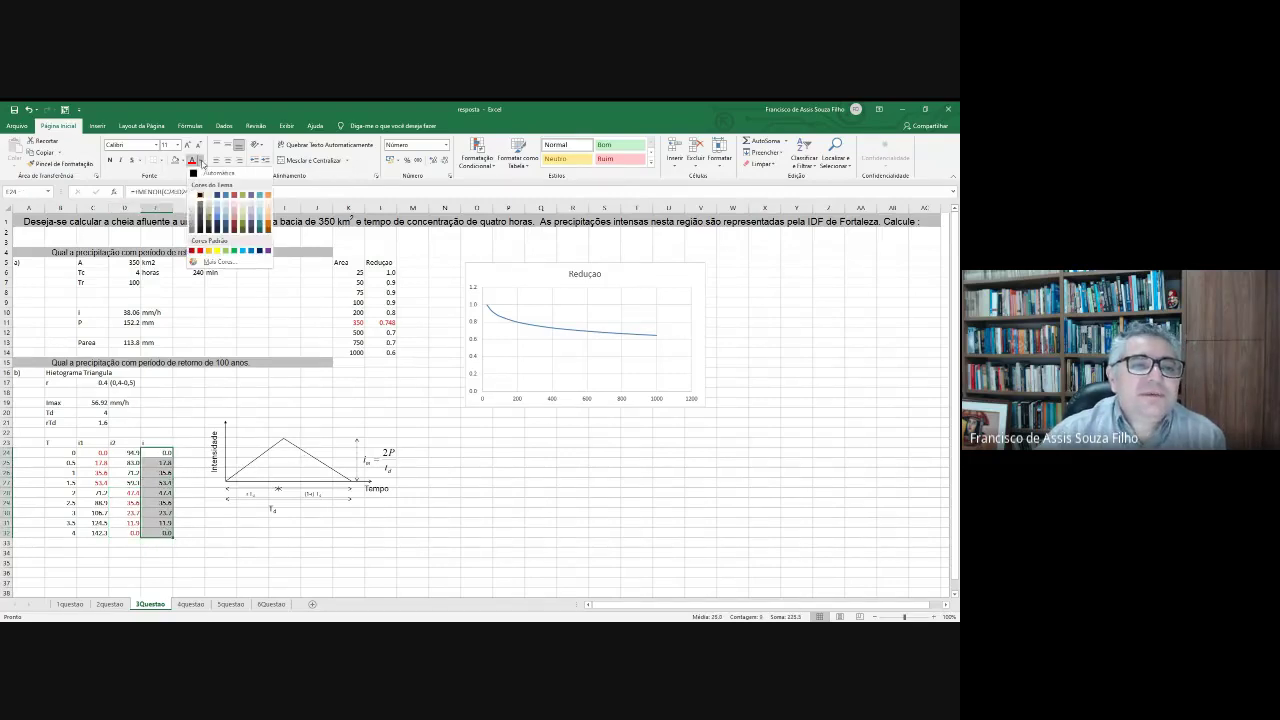
left_click(247, 253)
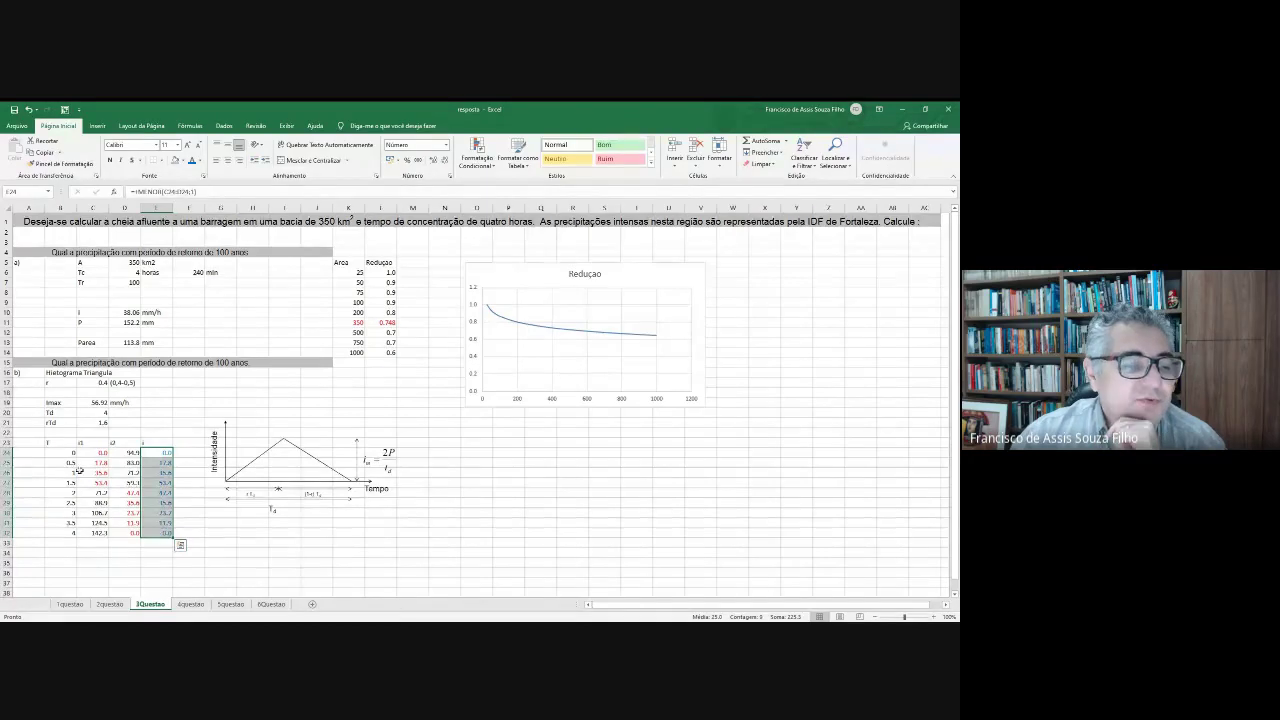
Format the time values in B24:B32 as numbers with one decimal place.
left_click_drag(62, 442, 63, 532)
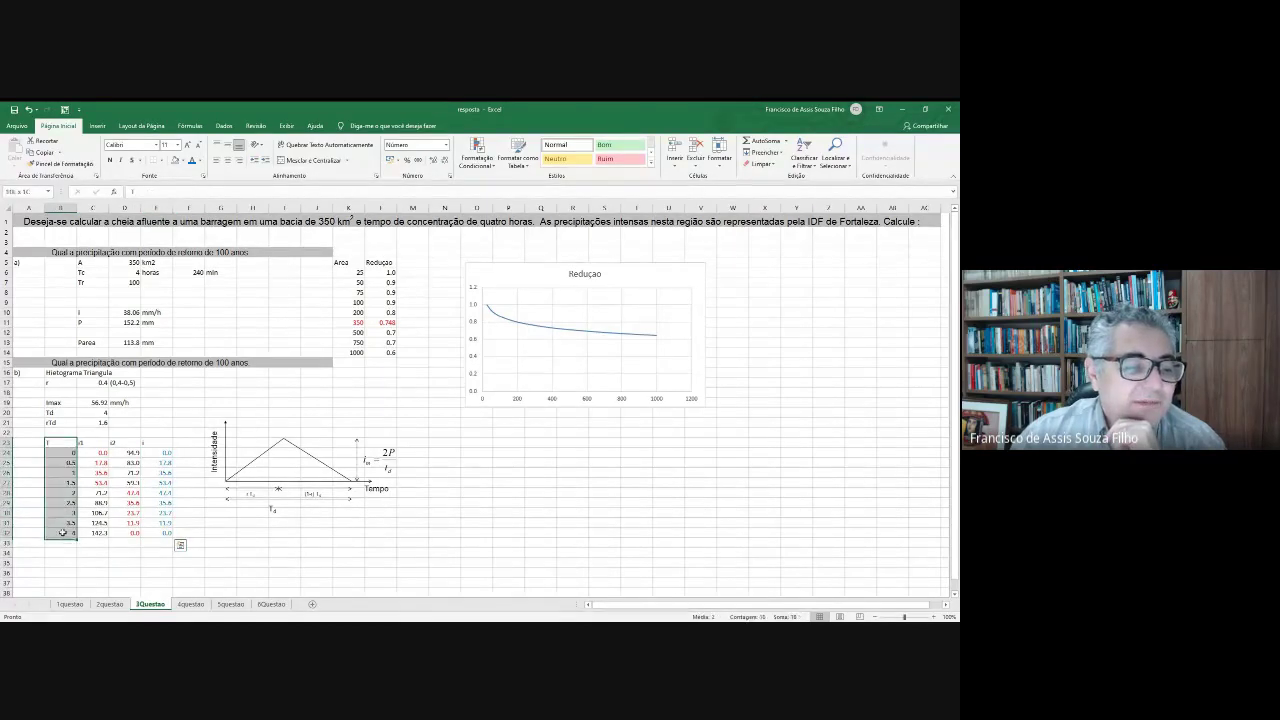
left_click(62, 532)
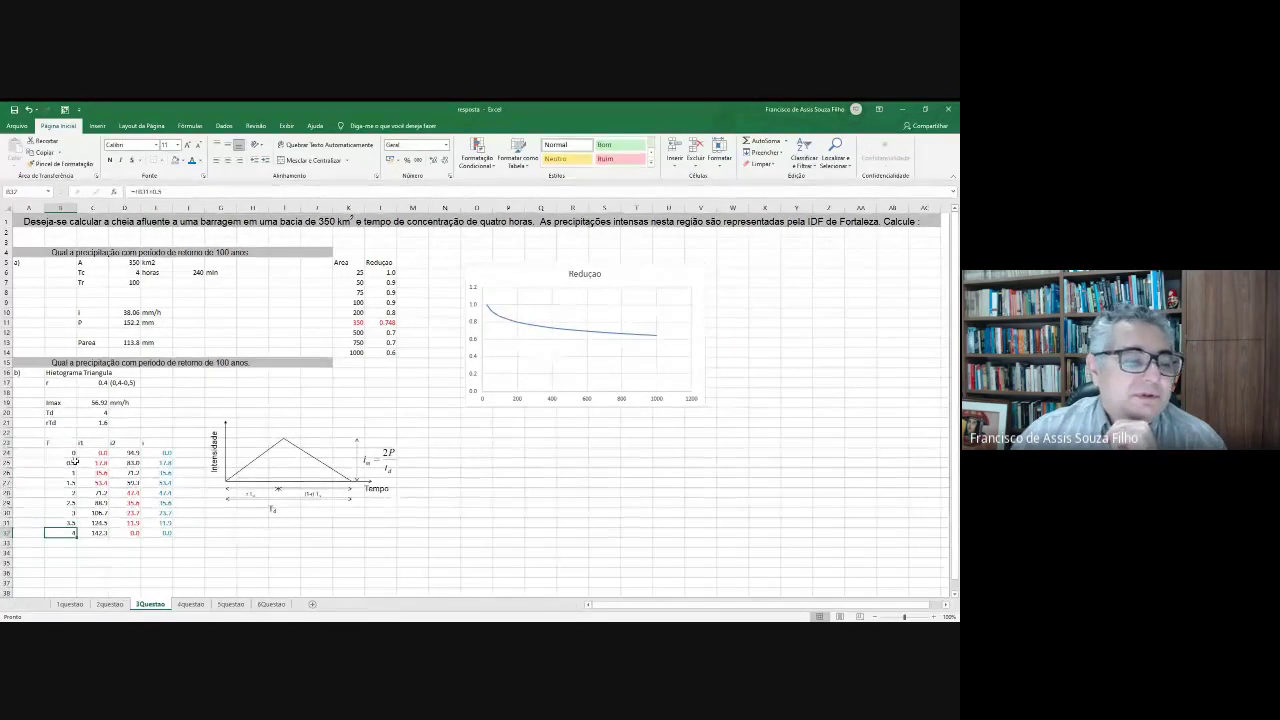
left_click_drag(62, 452, 63, 532)
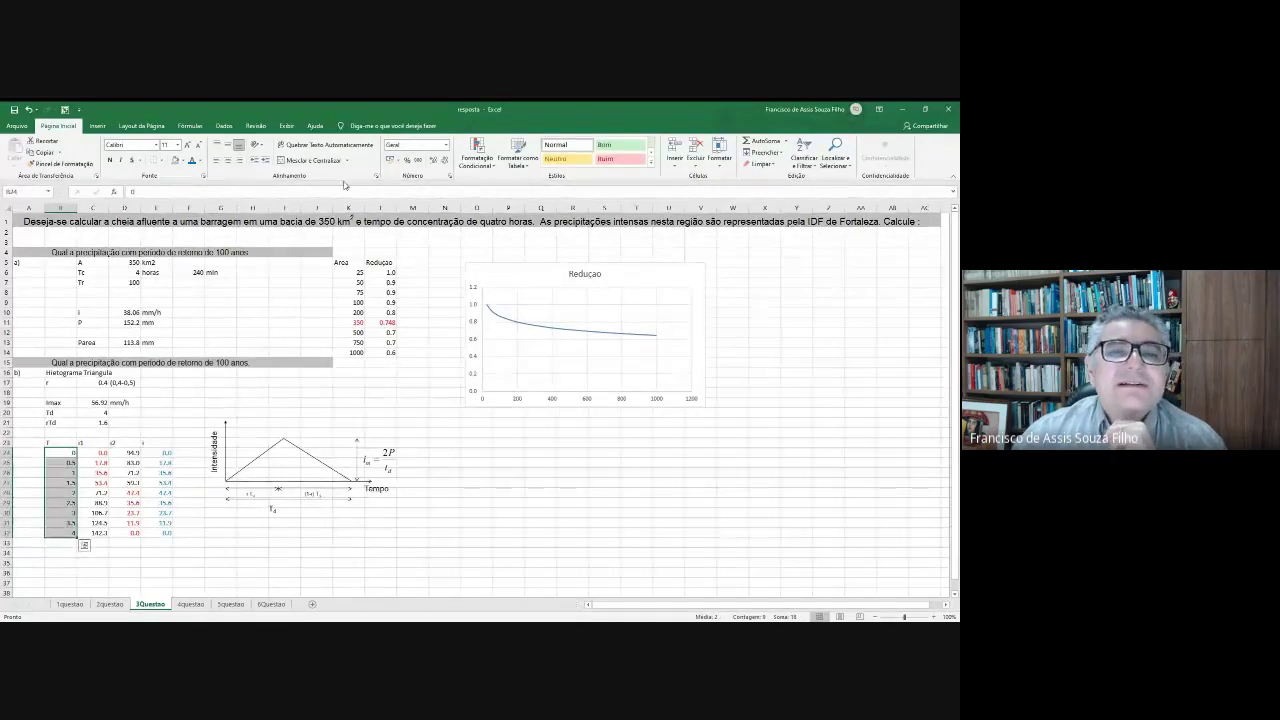
left_click(440, 145)
left_click(410, 188)
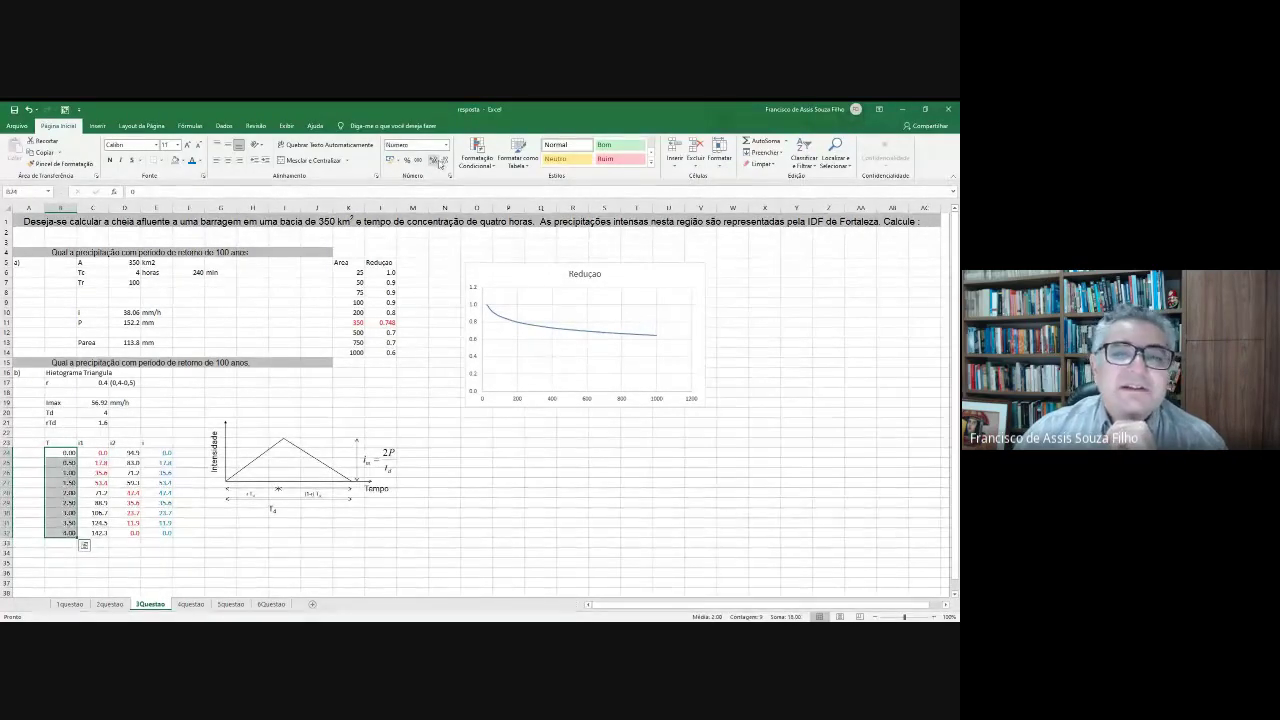
left_click(445, 160)
left_click_drag(160, 452, 160, 532)
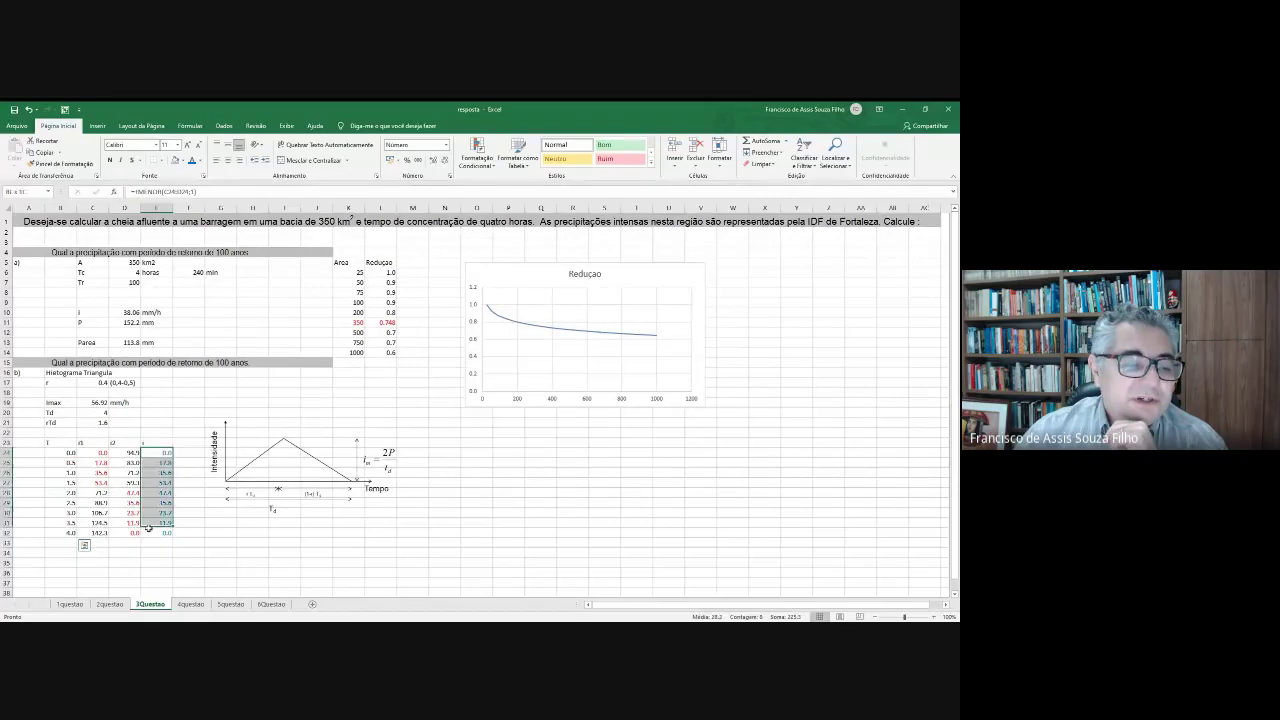
left_click(437, 472)
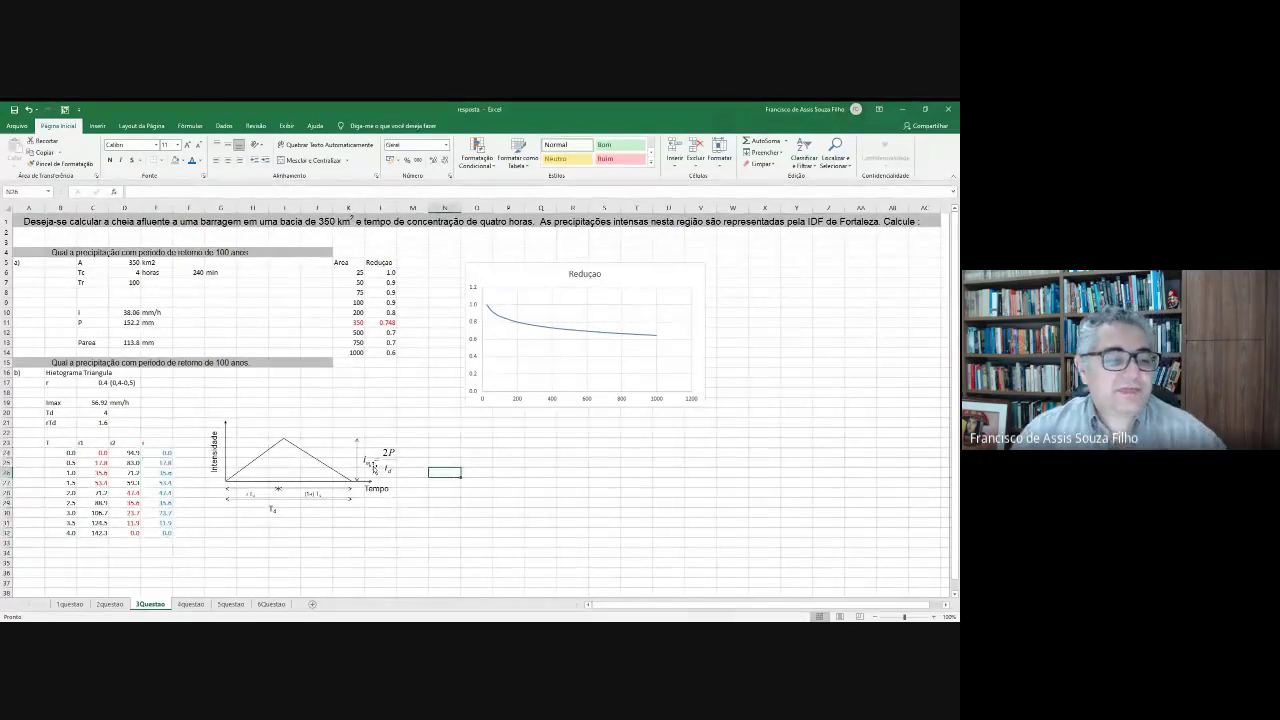